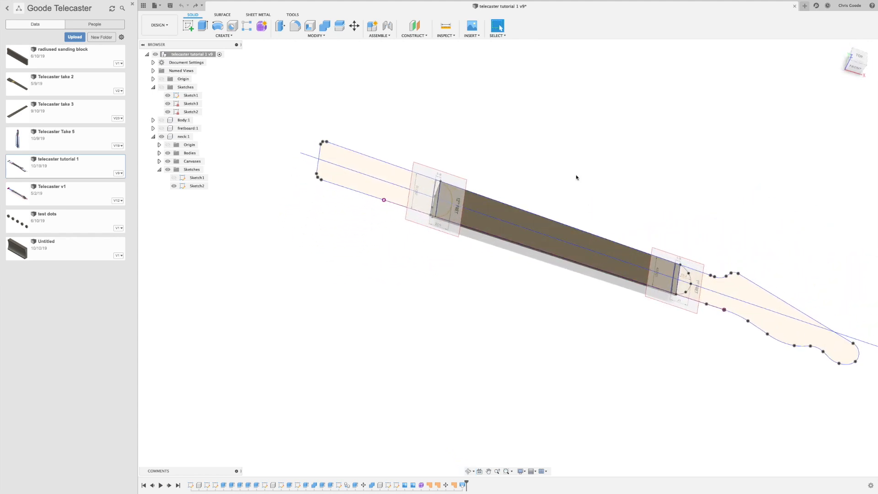
pyautogui.moveTo(461, 133)
pyautogui.keyDown('shift'); pyautogui.mouseDown(button='middle')
pyautogui.moveTo(447, 137)
pyautogui.moveTo(449, 113)
pyautogui.moveTo(453, 151)
pyautogui.moveTo(468, 148)
pyautogui.mouseUp(button='middle'); pyautogui.keyUp('shift')
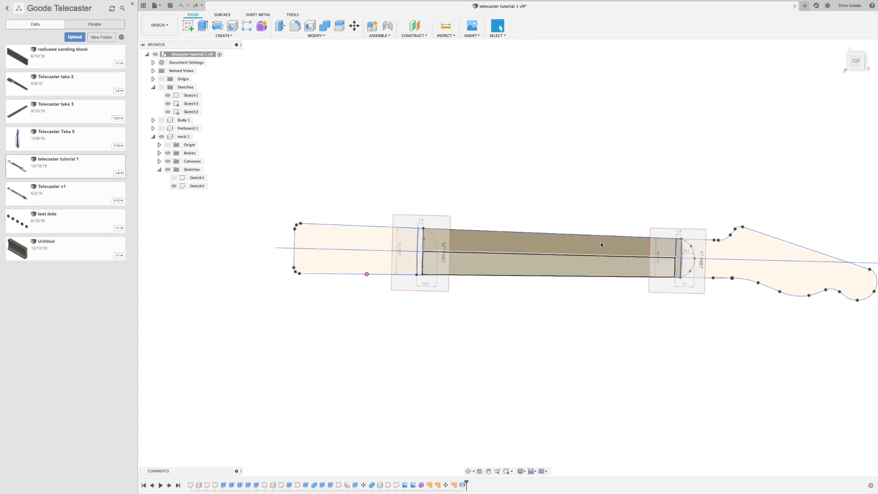
pyautogui.click(854, 63)
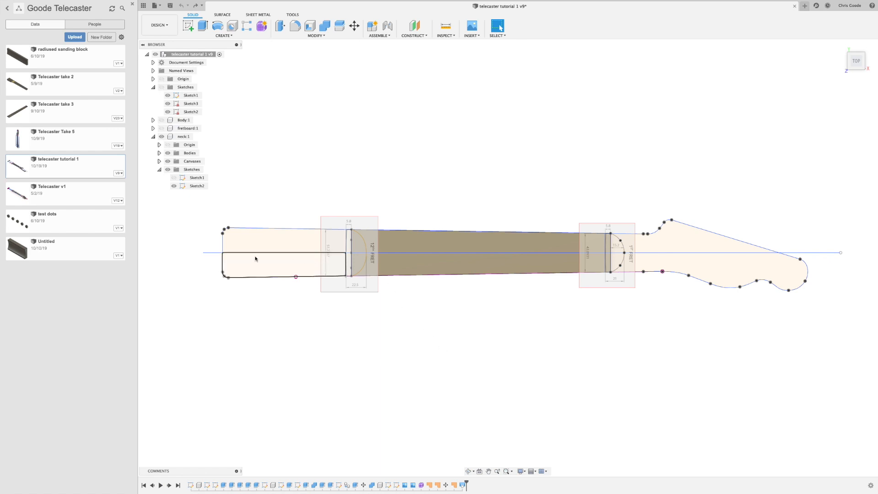
pyautogui.keyDown('shift'); pyautogui.moveTo(359, 308); pyautogui.dragTo(353, 330, button='middle'); pyautogui.keyUp('shift')
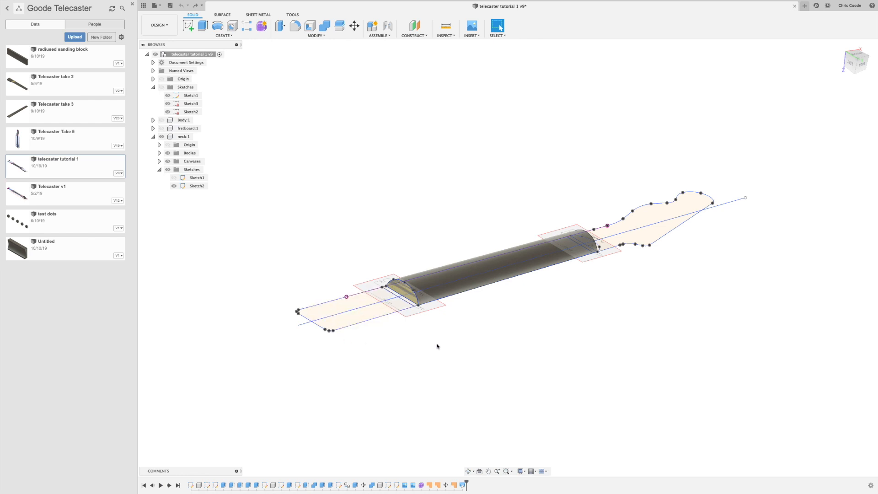
pyautogui.moveTo(462, 349)
pyautogui.keyDown('shift'); pyautogui.mouseDown(button='middle')
pyautogui.moveTo(432, 292)
pyautogui.moveTo(353, 265)
pyautogui.moveTo(237, 253)
pyautogui.mouseUp(button='middle'); pyautogui.keyUp('shift')
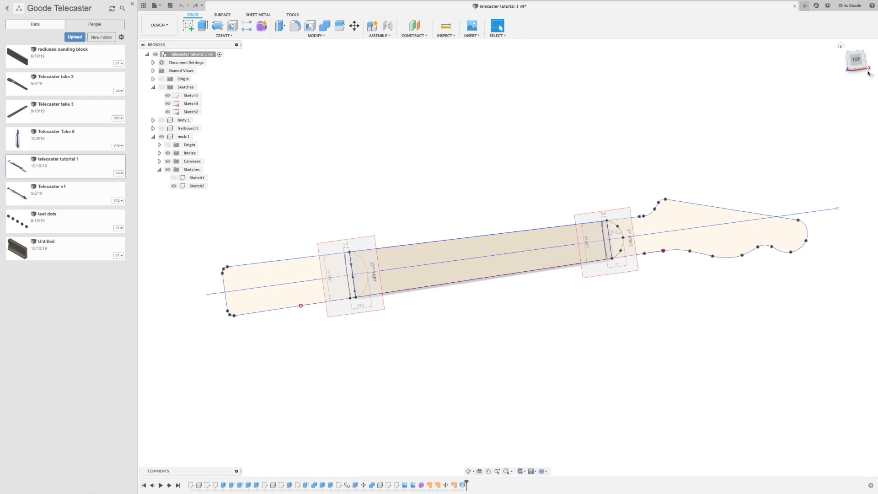
# Edit the neck outline sketch and draw a straight line across the heel section from the marked edge point to the opposite edge.
pyautogui.click(855, 59)
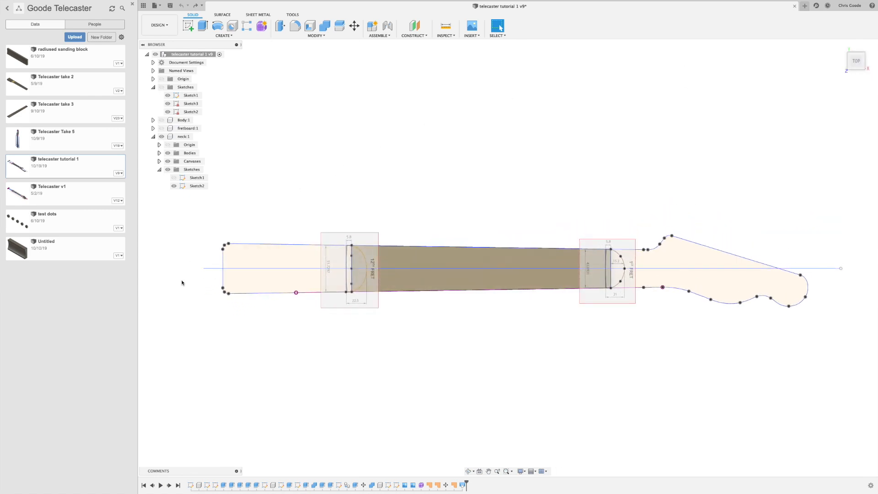
pyautogui.rightClick(268, 245)
pyautogui.click(264, 281)
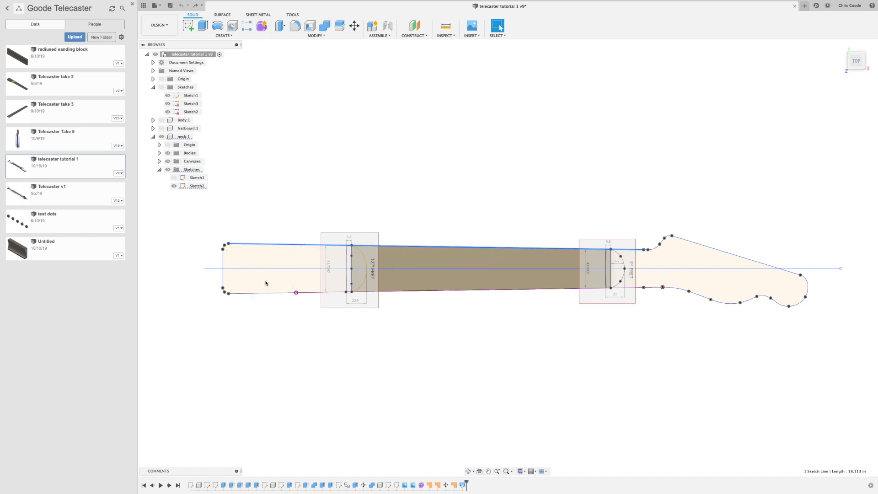
pyautogui.scroll(5, 190, 246)
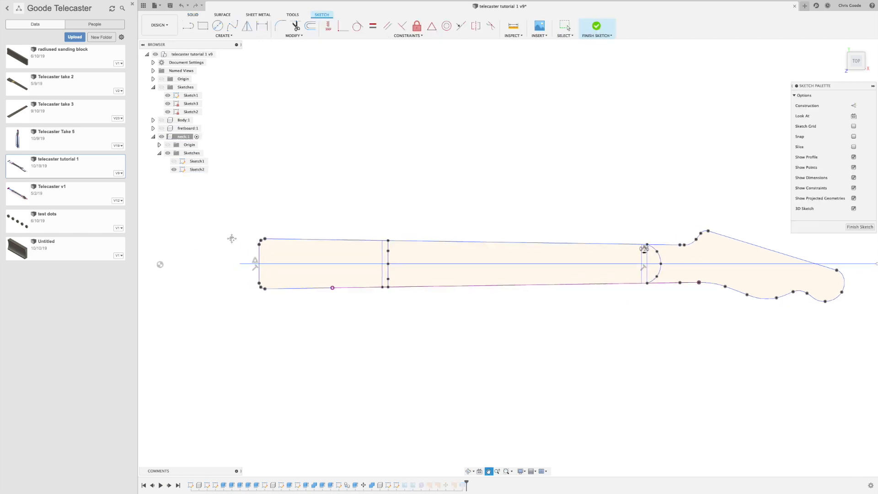
pyautogui.scroll(1, 335, 230)
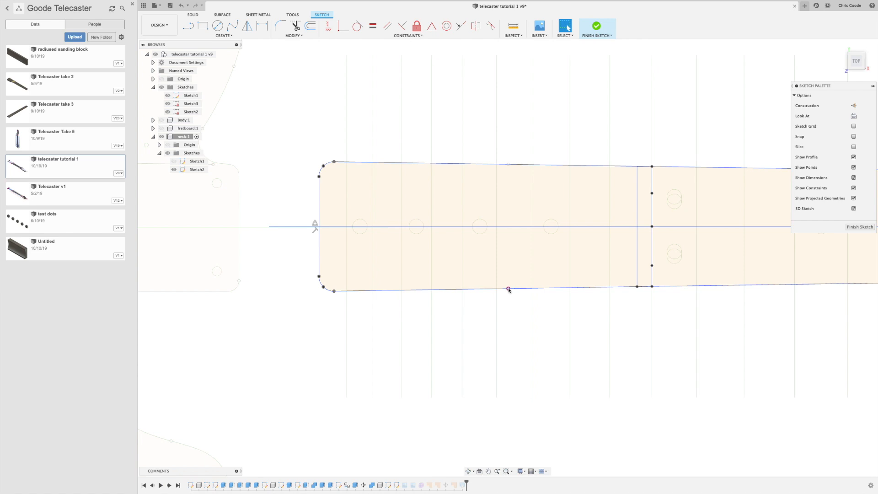
pyautogui.click(189, 27)
pyautogui.click(508, 288)
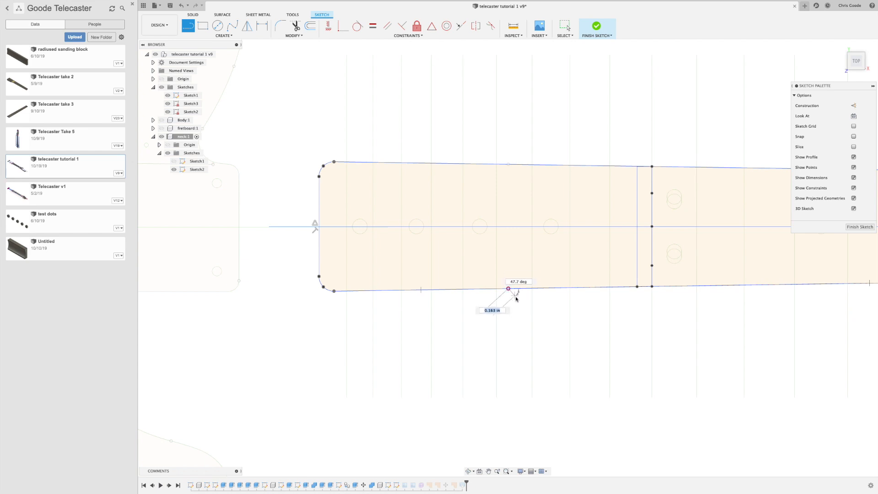
pyautogui.click(508, 164)
pyautogui.press('Escape')
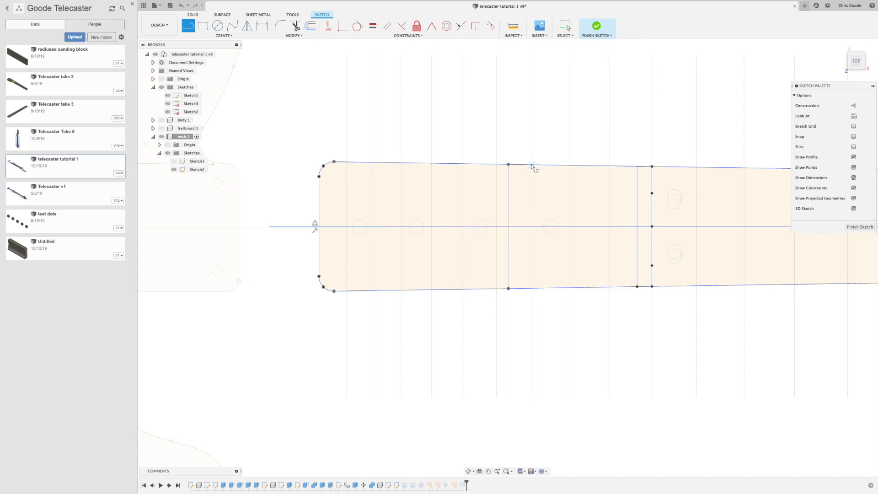
pyautogui.click(858, 227)
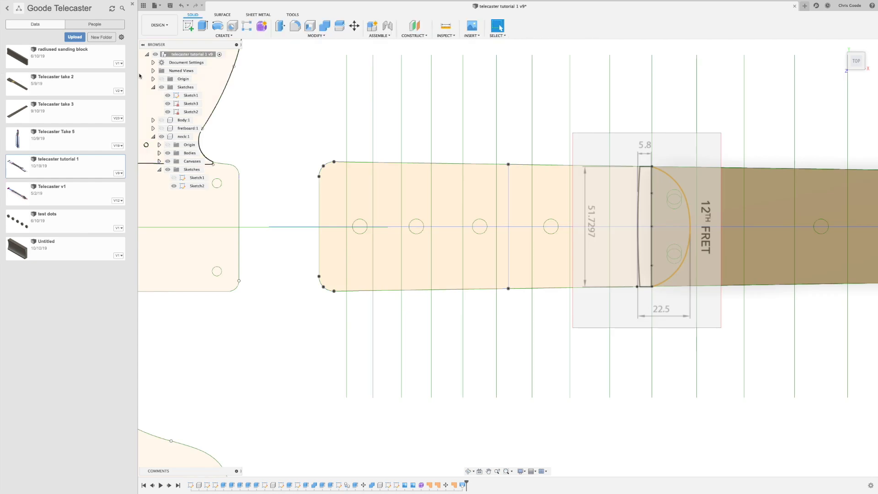
# Hide the top-level sketches and activate the neck component.
pyautogui.click(162, 87)
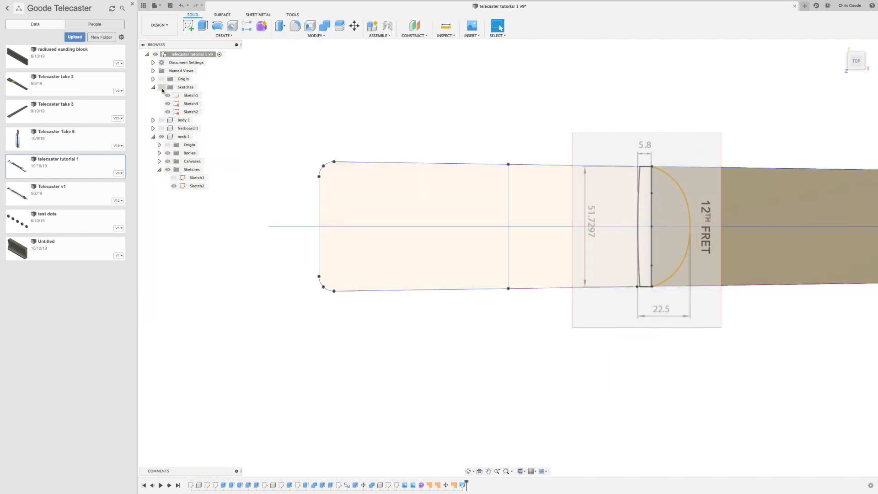
pyautogui.click(185, 137)
pyautogui.click(197, 137)
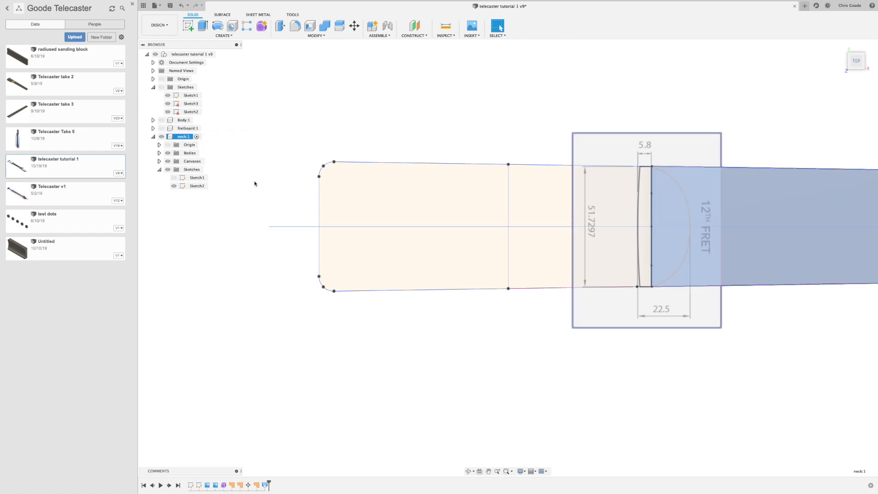
# Extrude the two heel-end profiles of the neck outline by -0.75 in as a new body.
pyautogui.click(396, 191)
pyautogui.click(403, 261)
pyautogui.moveTo(452, 306)
pyautogui.keyDown('shift'); pyautogui.mouseDown(button='middle')
pyautogui.moveTo(457, 319)
pyautogui.moveTo(465, 295)
pyautogui.mouseUp(button='middle'); pyautogui.keyUp('shift')
pyautogui.rightClick(460, 272)
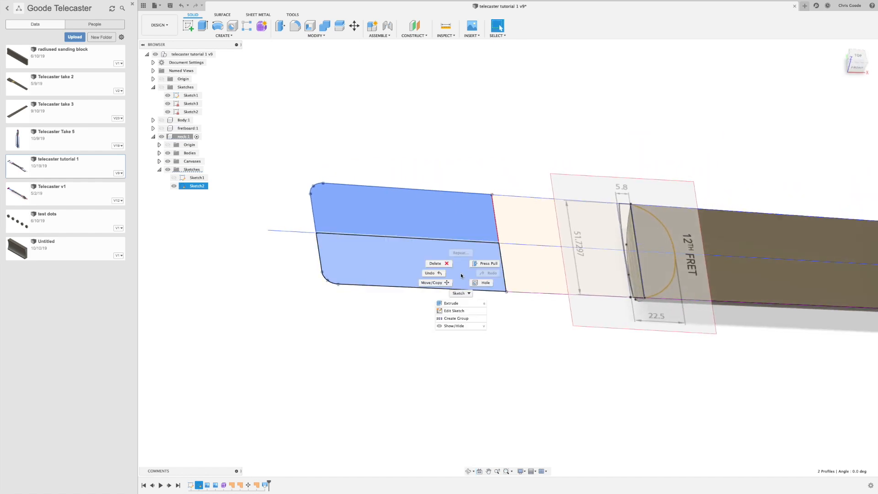
pyautogui.click(461, 303)
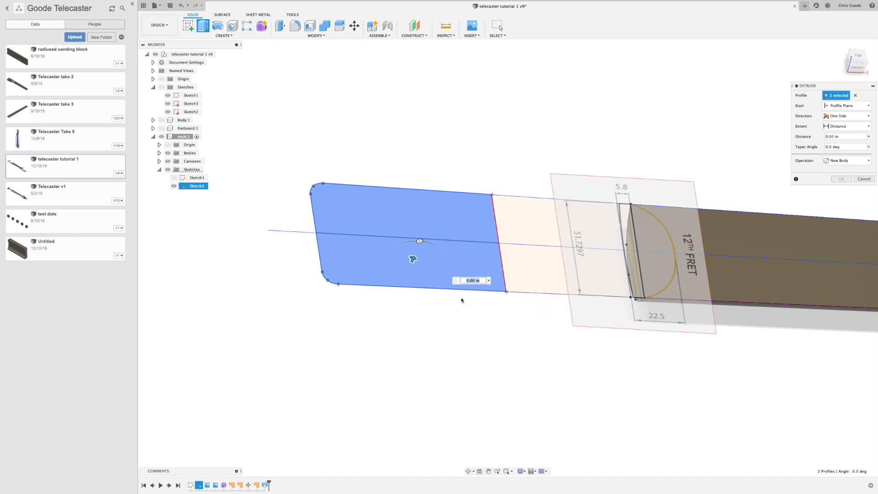
pyautogui.write('-')
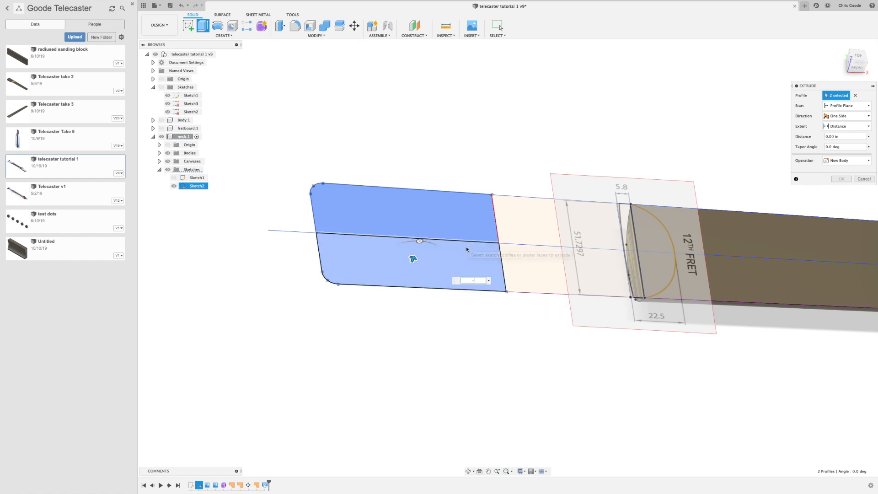
pyautogui.write('.75')
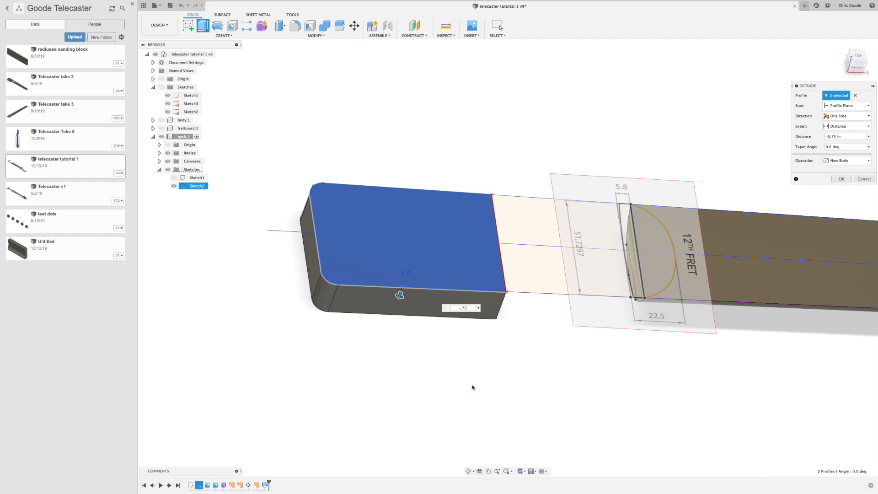
pyautogui.keyDown('shift'); pyautogui.moveTo(574, 431); pyautogui.dragTo(536, 300, button='middle'); pyautogui.keyUp('shift')
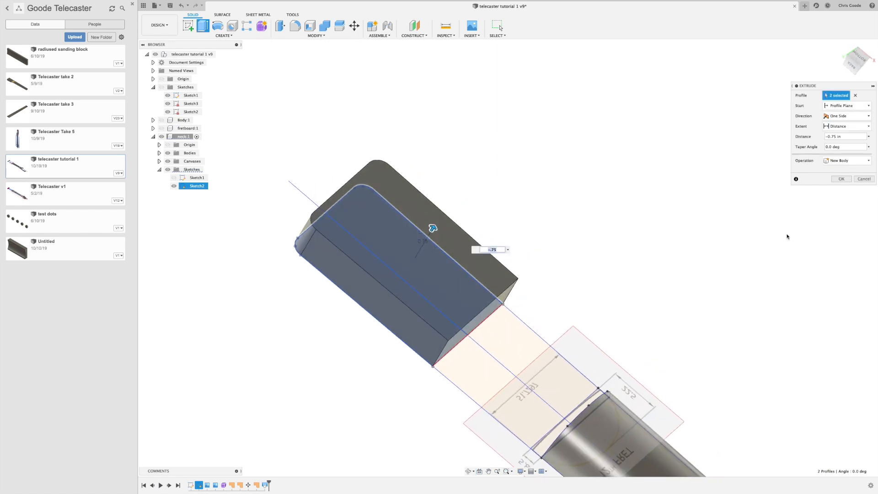
pyautogui.click(841, 179)
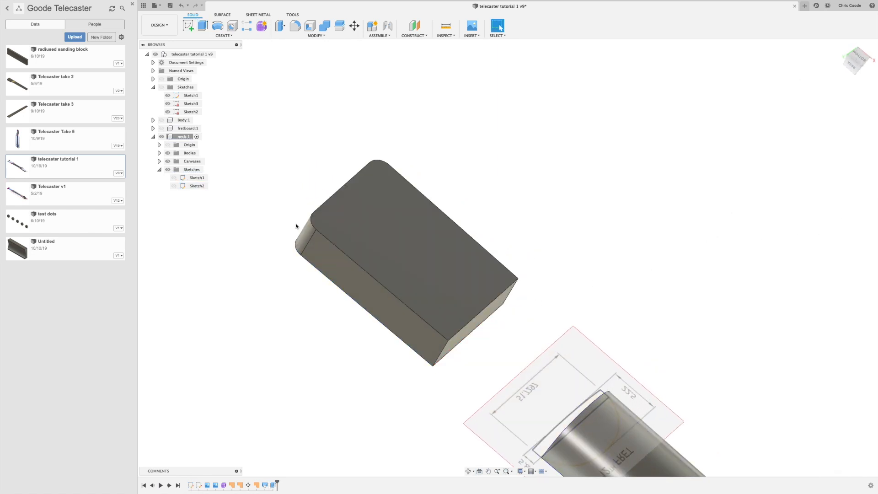
# Start a new sketch on the underside face of the extruded heel block.
pyautogui.click(159, 152)
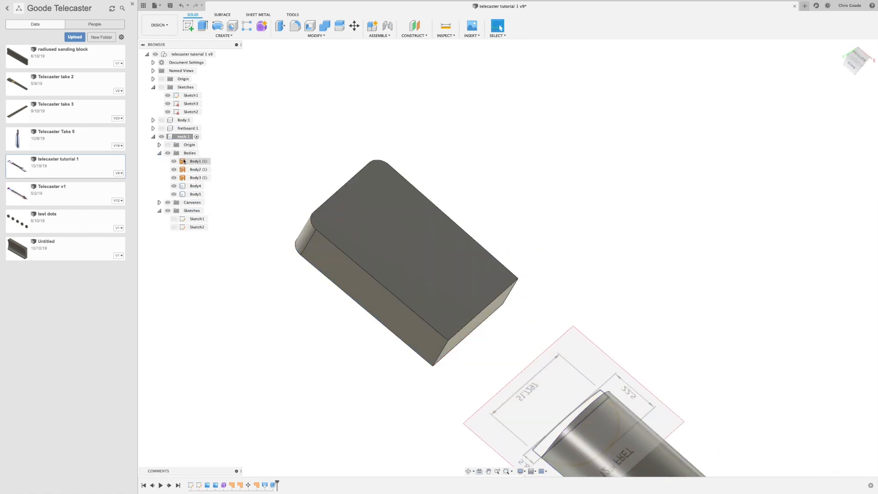
pyautogui.click(196, 194)
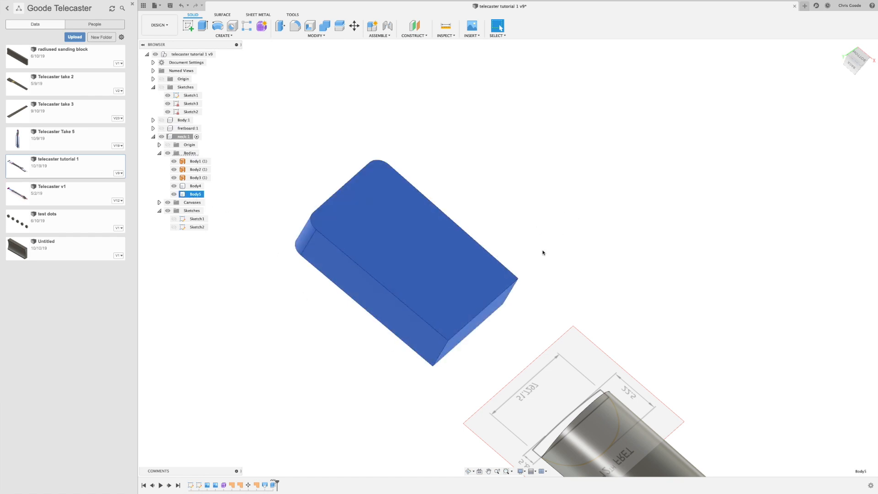
pyautogui.click(354, 253)
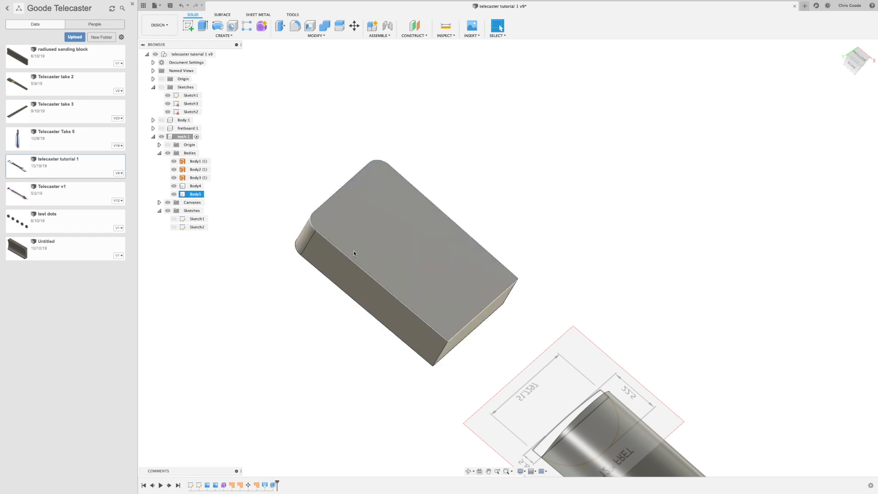
pyautogui.rightClick(394, 235)
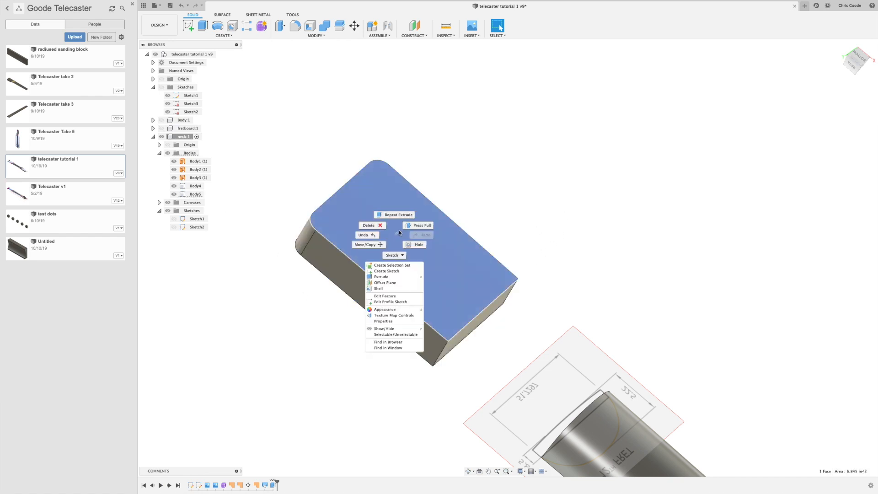
pyautogui.click(389, 271)
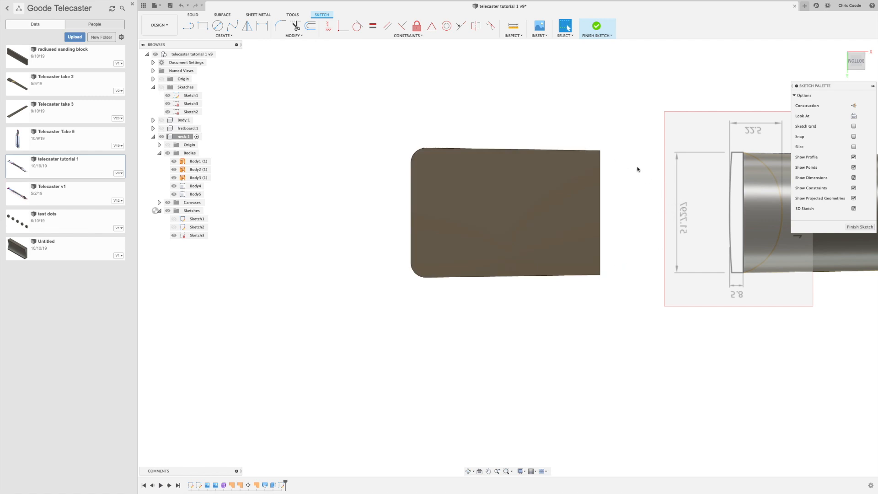
# Draw a fit point spline along the heel block's inner end edge through one corner, the edge midpoint and the other corner.
pyautogui.click(231, 27)
pyautogui.click(601, 151)
pyautogui.click(600, 215)
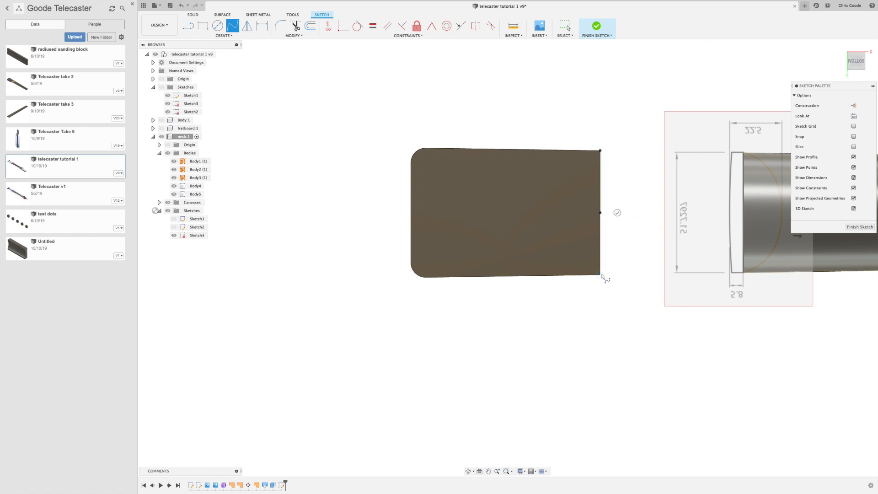
pyautogui.click(601, 275)
pyautogui.click(583, 274)
pyautogui.moveTo(633, 219); pyautogui.dragTo(506, 239, button='middle')
pyautogui.scroll(3, 475, 247)
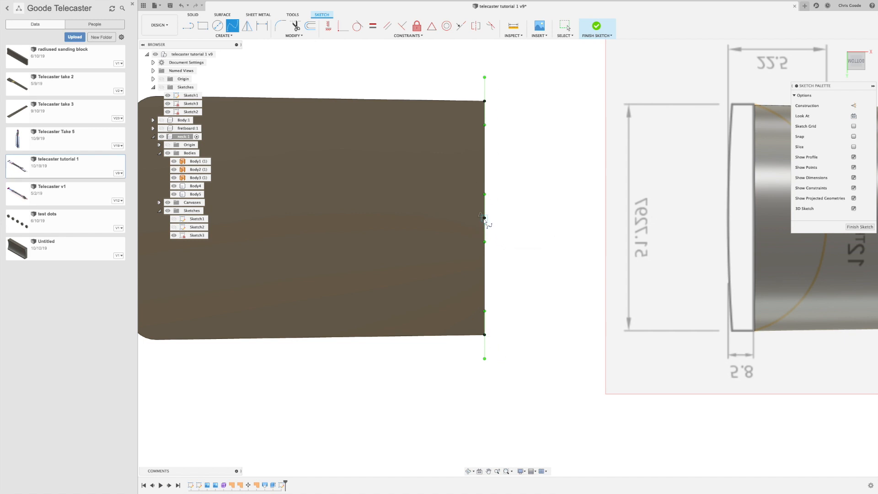
pyautogui.scroll(4, 487, 124)
pyautogui.press('Escape')
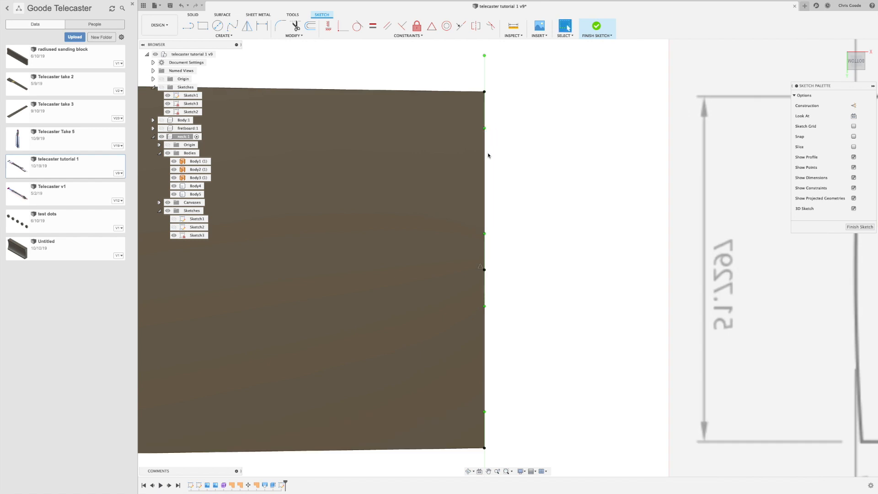
# Delete the midpoint constraint on the spline's middle point and move that point 0.845 in along X, away from the heel block.
pyautogui.click(485, 159)
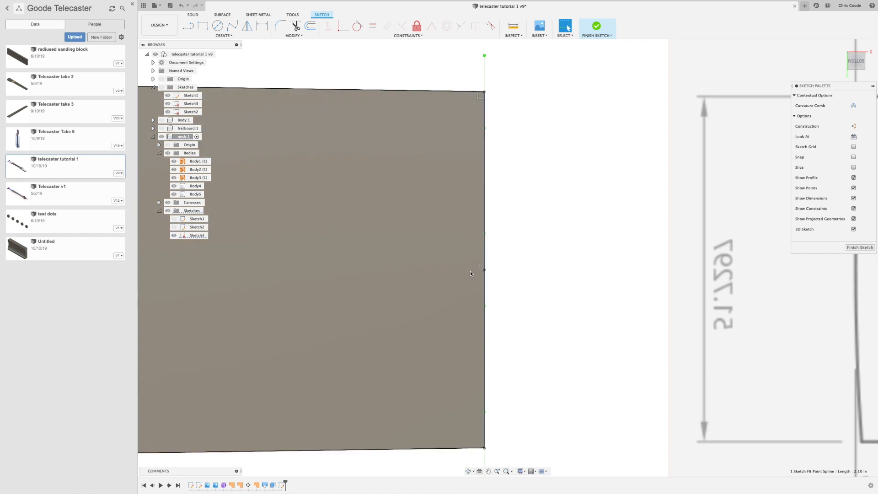
pyautogui.click(481, 267)
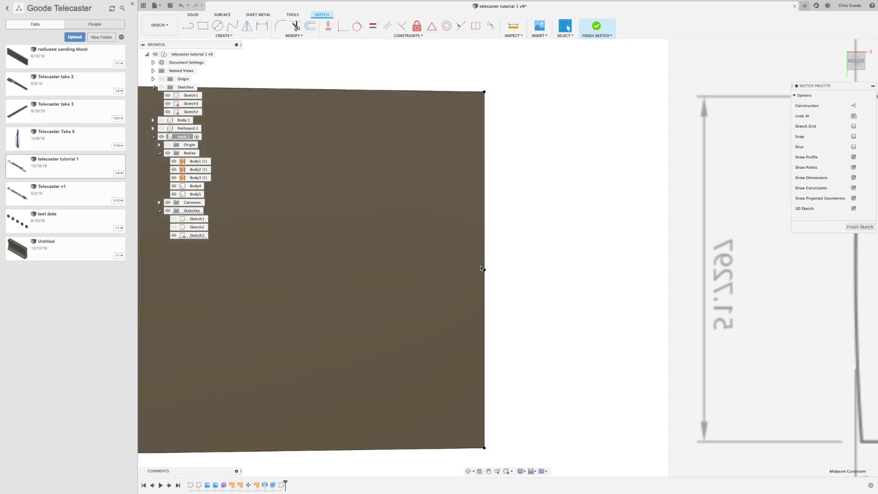
pyautogui.click(484, 271)
pyautogui.rightClick(485, 272)
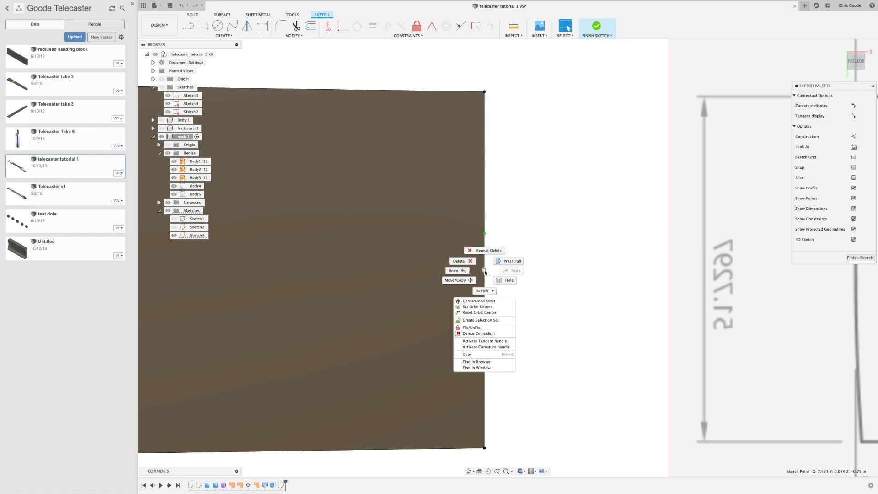
pyautogui.click(462, 281)
pyautogui.moveTo(504, 269); pyautogui.dragTo(642, 279)
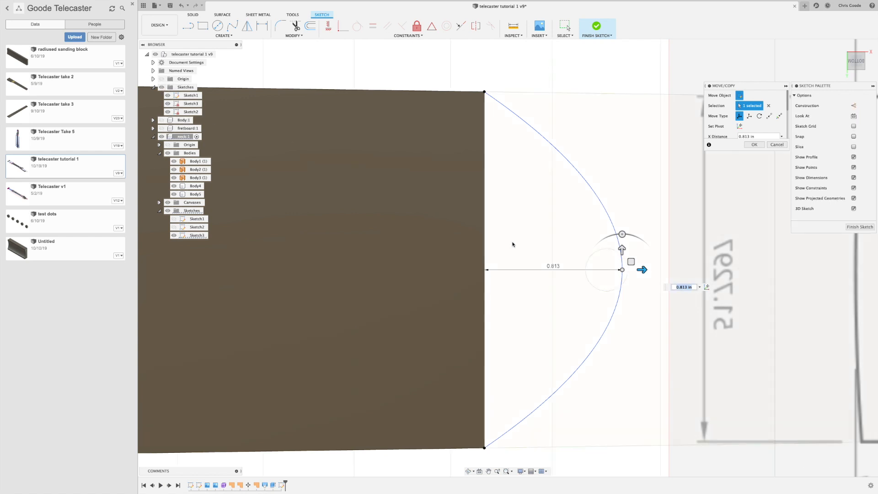
pyautogui.moveTo(644, 270); pyautogui.dragTo(649, 270)
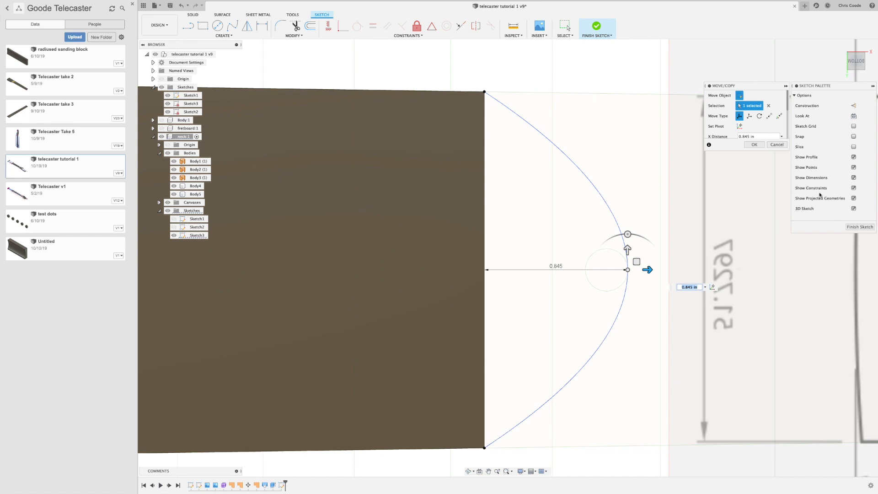
pyautogui.click(755, 145)
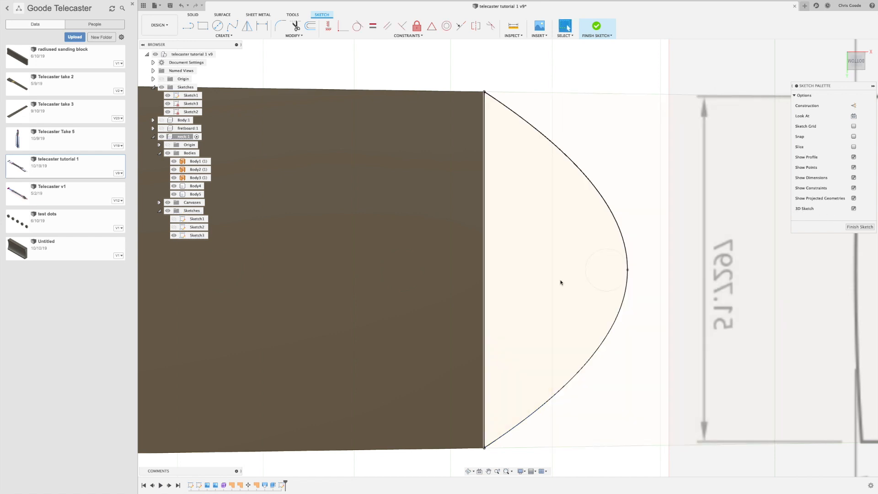
# Rotate the spline's tangent handle at one heel block corner until it lines up with the block's adjoining long side edge.
pyautogui.click(486, 92)
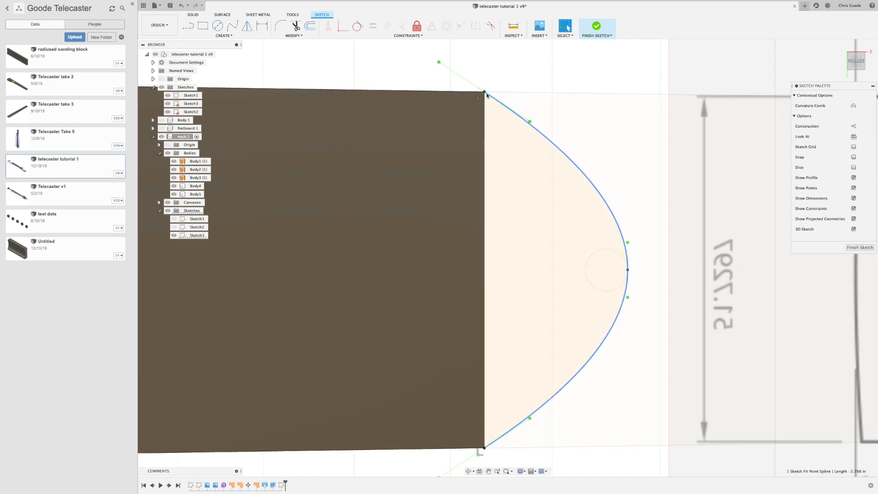
pyautogui.scroll(-1, 478, 93)
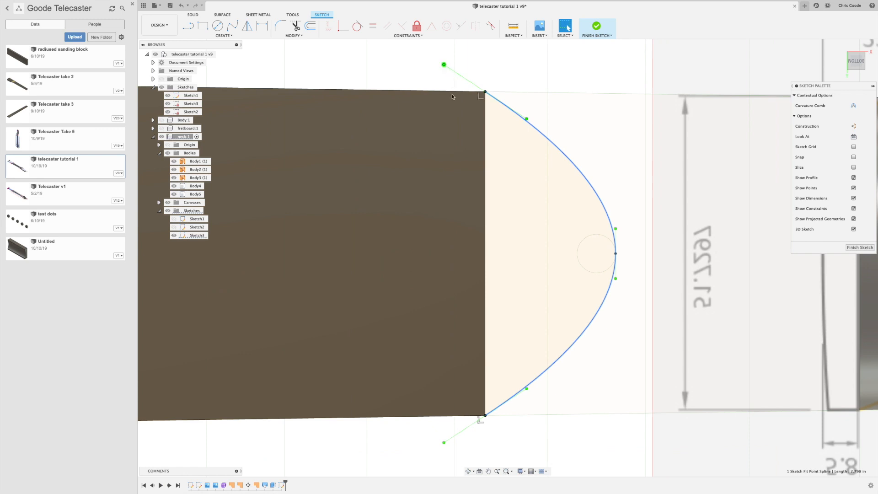
pyautogui.scroll(-1, 446, 73)
pyautogui.click(451, 92)
pyautogui.moveTo(451, 91); pyautogui.dragTo(451, 88)
pyautogui.scroll(3, 451, 88)
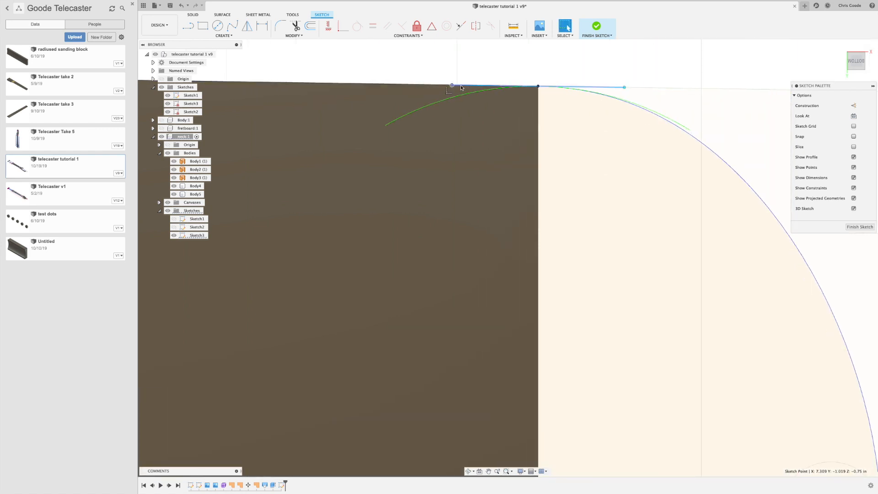
pyautogui.scroll(-4, 637, 170)
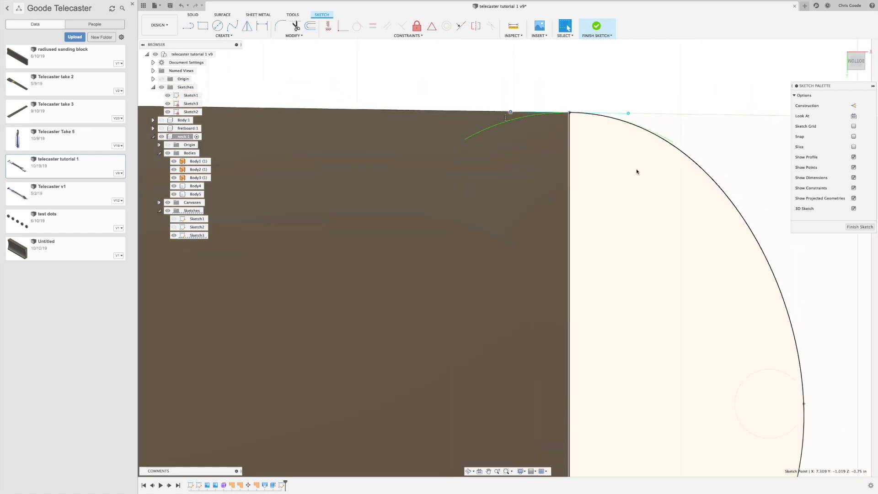
pyautogui.scroll(-3, 636, 153)
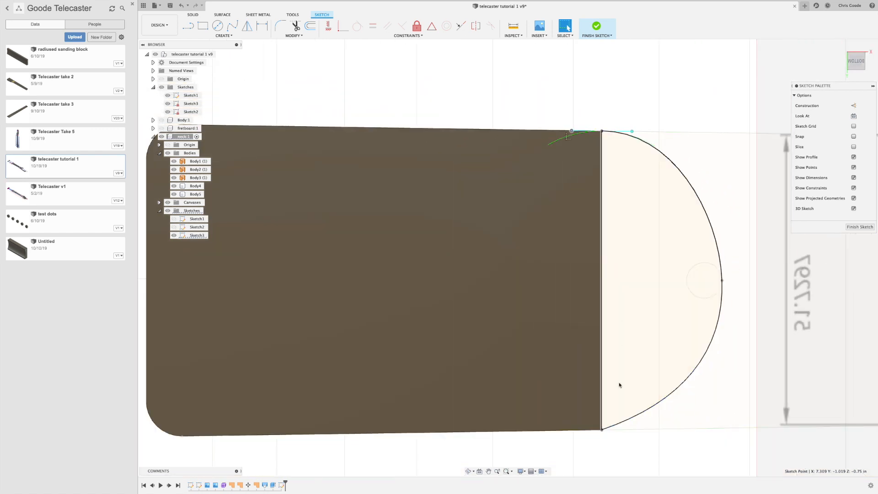
# Align the tangent handle at the spline's other end with the opposite long side edge and constrain both end handles to equal length.
pyautogui.click(616, 425)
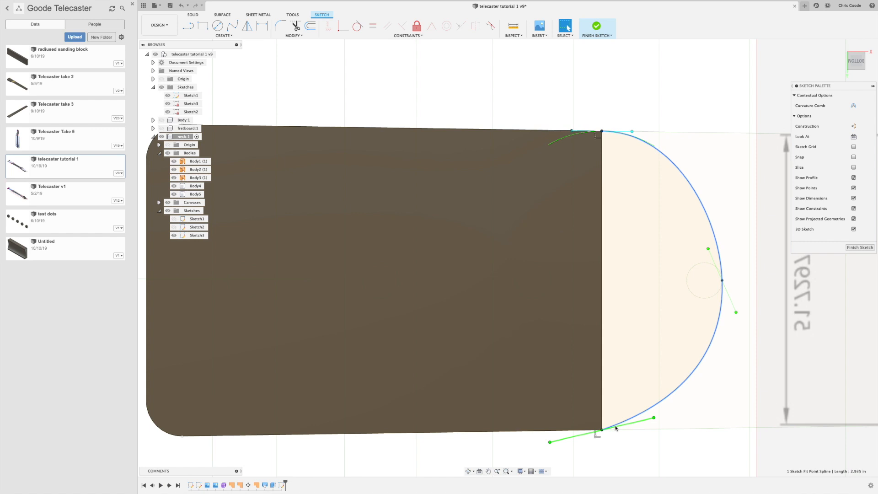
pyautogui.moveTo(549, 442); pyautogui.dragTo(561, 429)
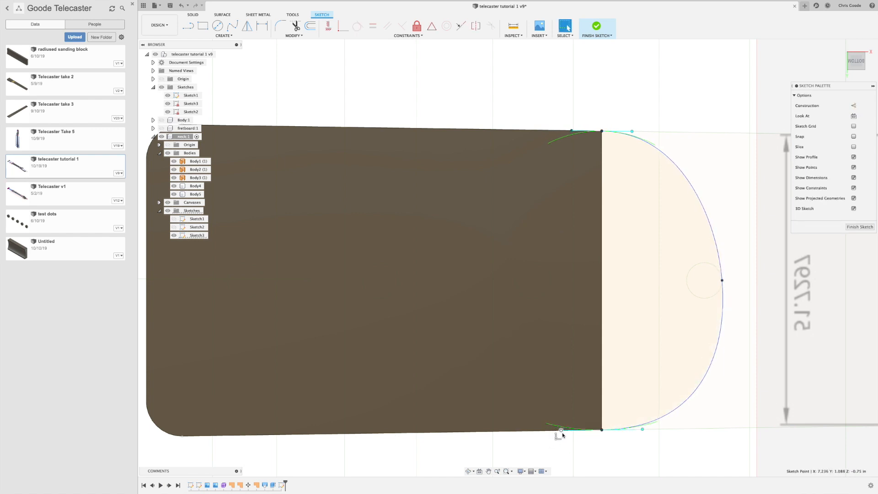
pyautogui.click(623, 132)
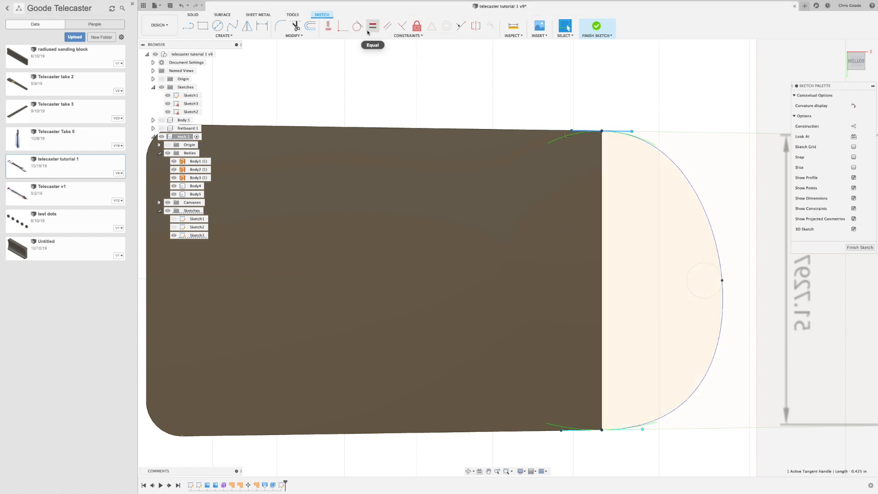
pyautogui.click(373, 26)
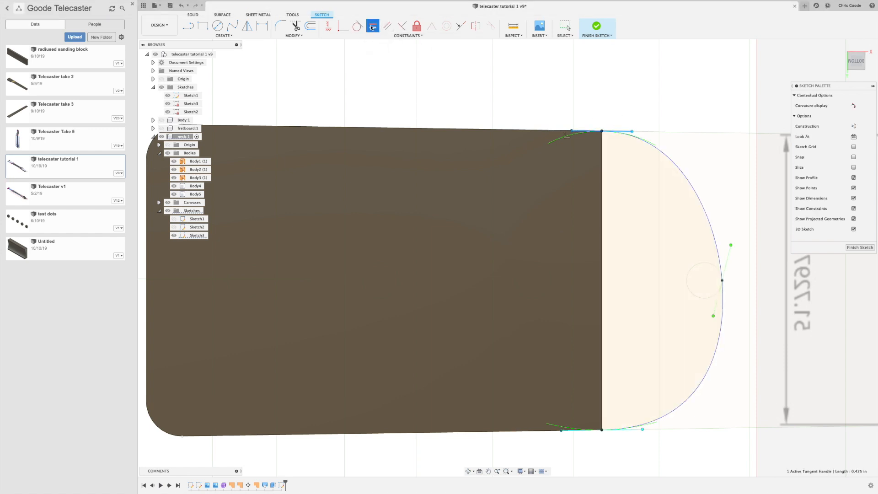
pyautogui.click(643, 428)
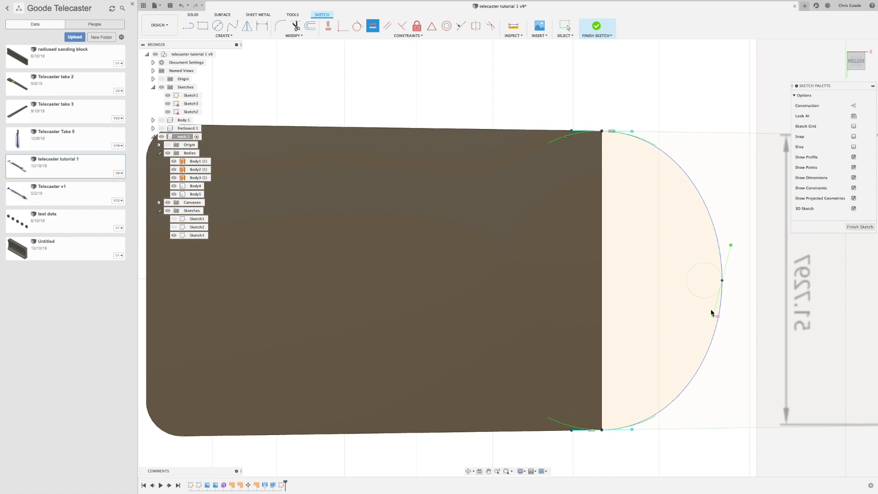
pyautogui.press('Escape')
# Constrain the spline's middle tangent handle vertical and shorten it to give the curve a pointed tip.
pyautogui.click(722, 290)
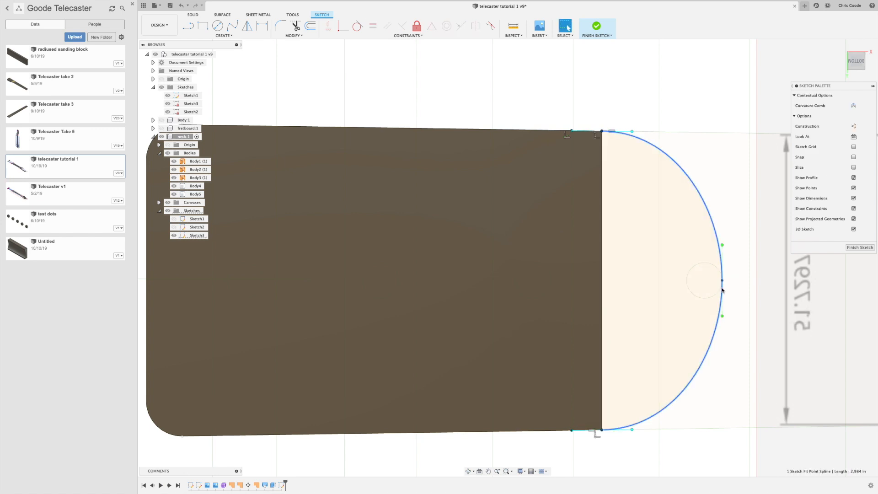
pyautogui.click(723, 317)
pyautogui.click(723, 314)
pyautogui.click(328, 26)
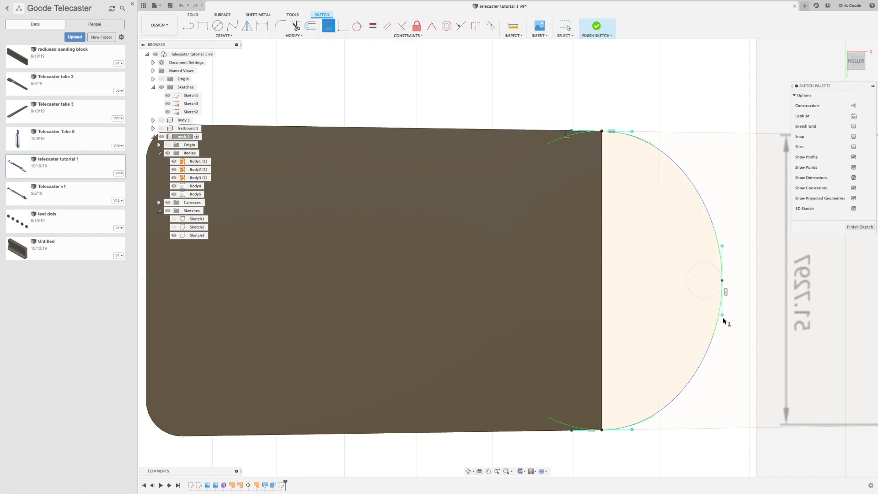
pyautogui.moveTo(722, 314); pyautogui.dragTo(726, 293)
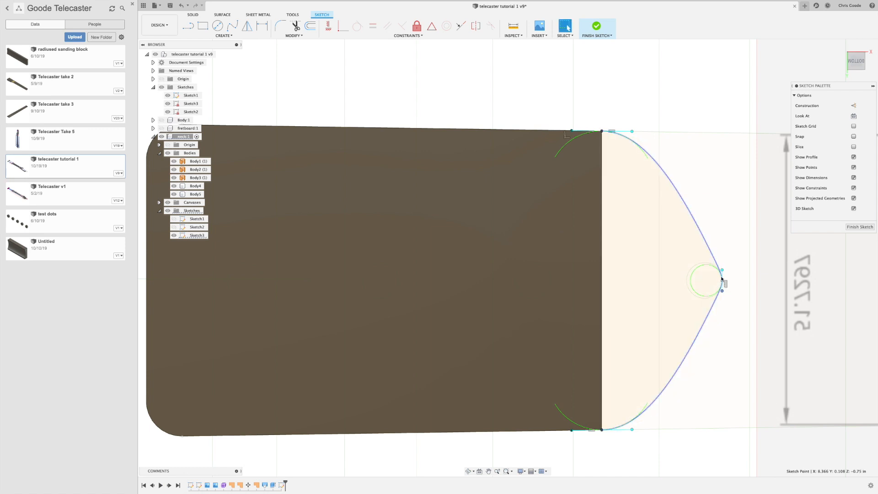
# Finish the sketch and cover the pointed profile at the heel block's inner end with a surface patch.
pyautogui.scroll(-3, 698, 403)
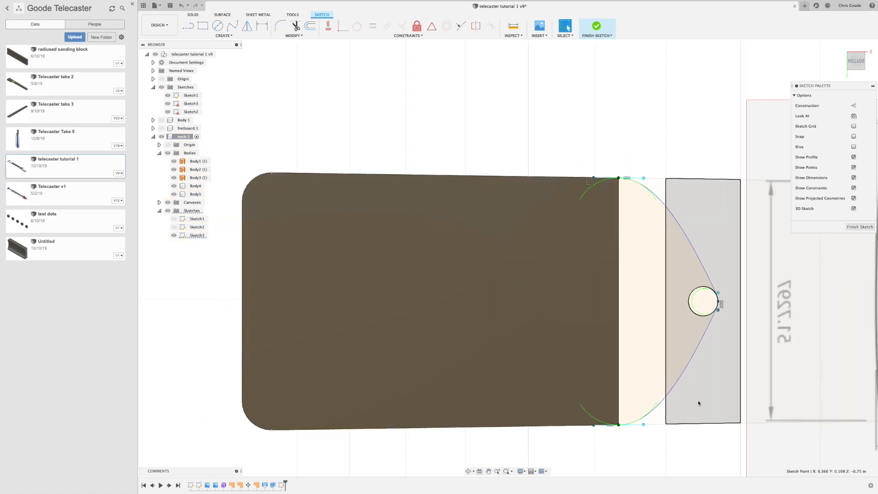
pyautogui.moveTo(685, 384)
pyautogui.mouseDown(button='middle')
pyautogui.moveTo(599, 329)
pyautogui.moveTo(598, 309)
pyautogui.mouseUp(button='middle')
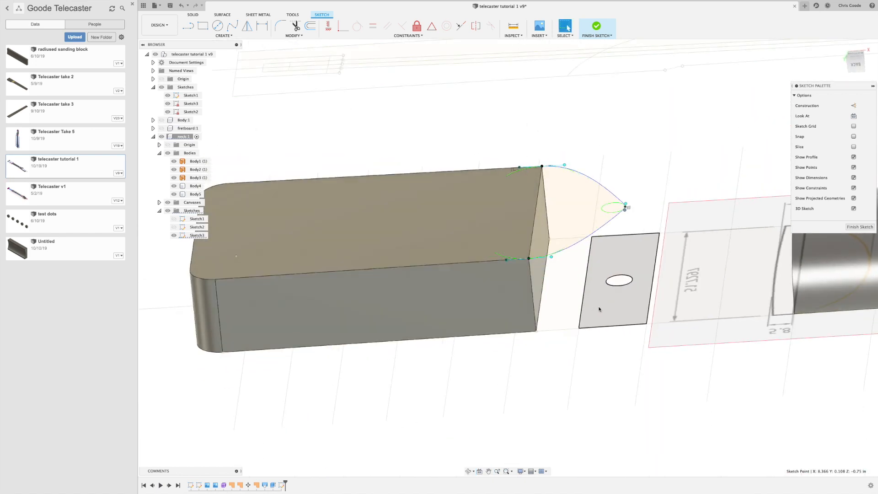
pyautogui.click(851, 228)
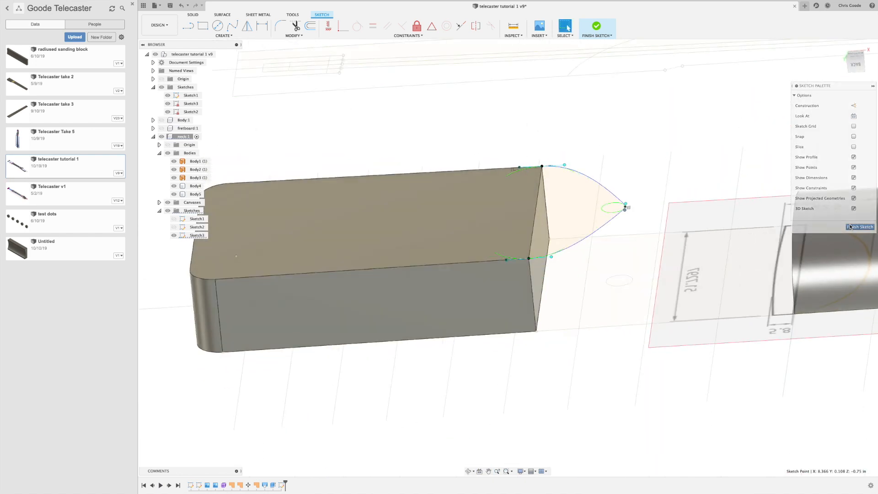
pyautogui.moveTo(597, 310)
pyautogui.keyDown('shift'); pyautogui.mouseDown(button='middle')
pyautogui.moveTo(596, 319)
pyautogui.moveTo(594, 293)
pyautogui.mouseUp(button='middle'); pyautogui.keyUp('shift')
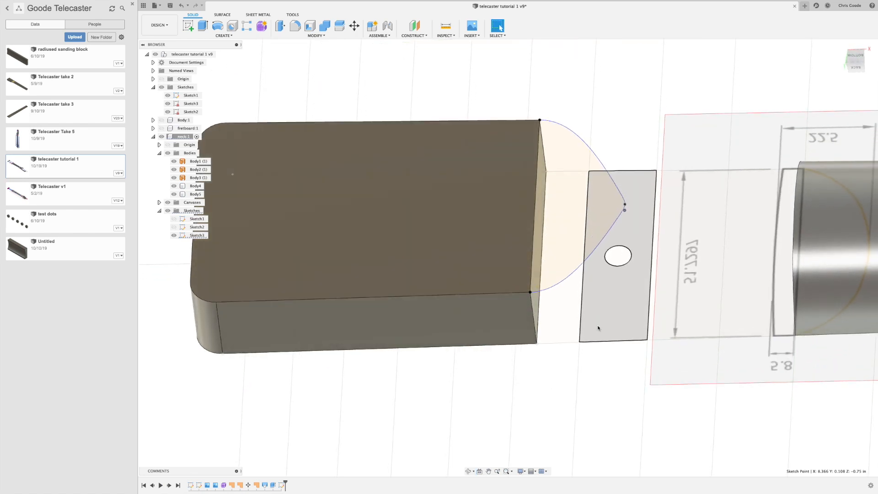
pyautogui.moveTo(590, 207)
pyautogui.keyDown('shift'); pyautogui.mouseDown(button='middle')
pyautogui.moveTo(562, 310)
pyautogui.moveTo(580, 192)
pyautogui.mouseUp(button='middle'); pyautogui.keyUp('shift')
pyautogui.click(586, 185)
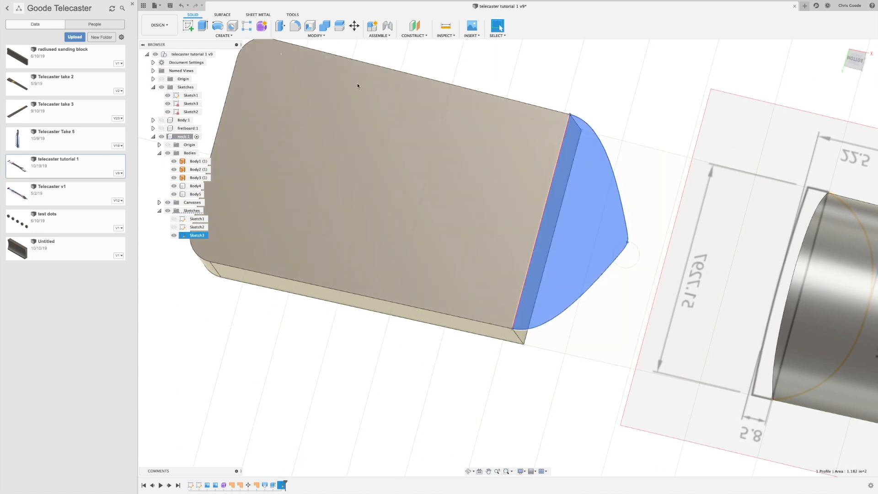
pyautogui.click(222, 15)
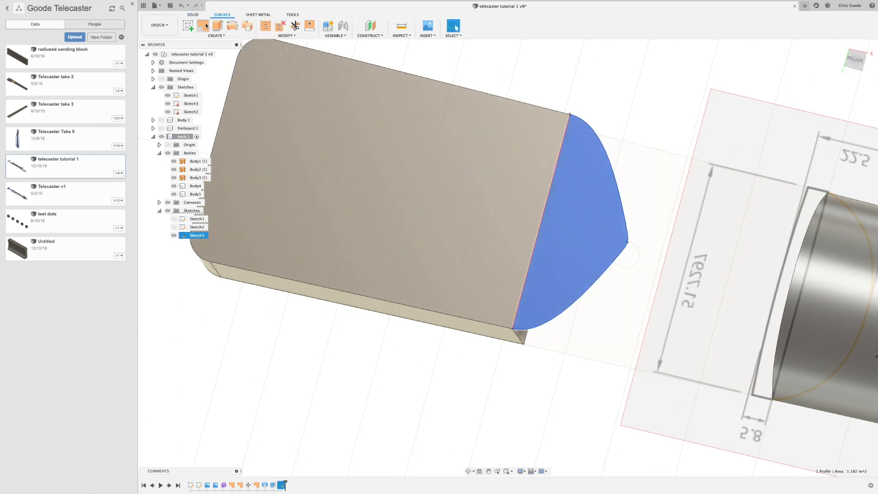
pyautogui.click(207, 25)
pyautogui.click(840, 186)
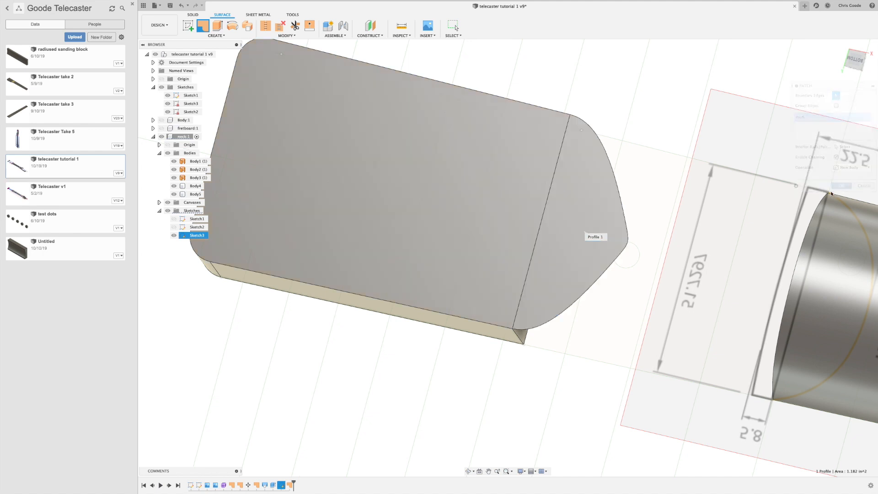
# Examine the pointed patch's curved edge and the neck shaft's facing end as the two sides of the heel transition.
pyautogui.keyDown('shift'); pyautogui.moveTo(571, 390); pyautogui.dragTo(593, 353, button='middle'); pyautogui.keyUp('shift')
pyautogui.click(763, 342)
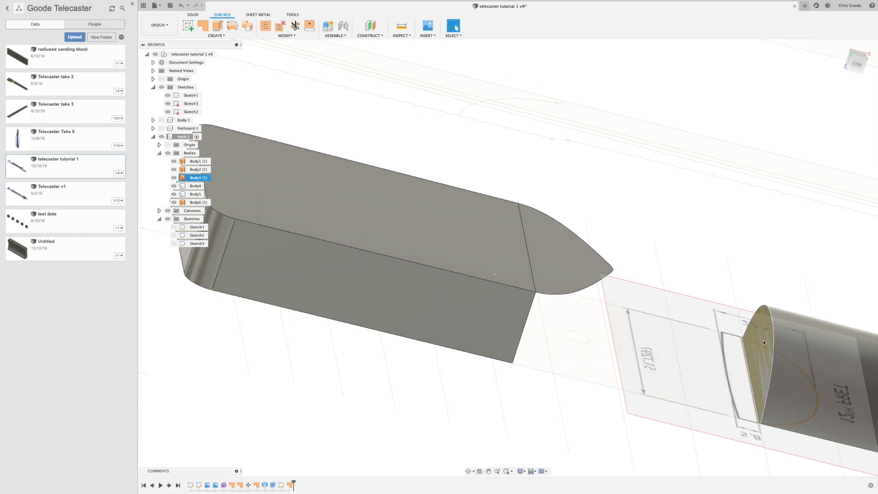
pyautogui.click(582, 276)
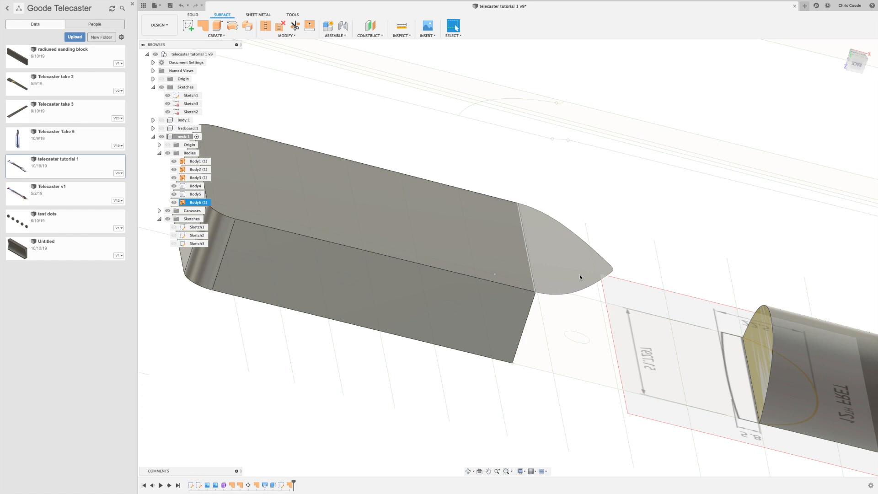
pyautogui.click(780, 374)
pyautogui.click(773, 351)
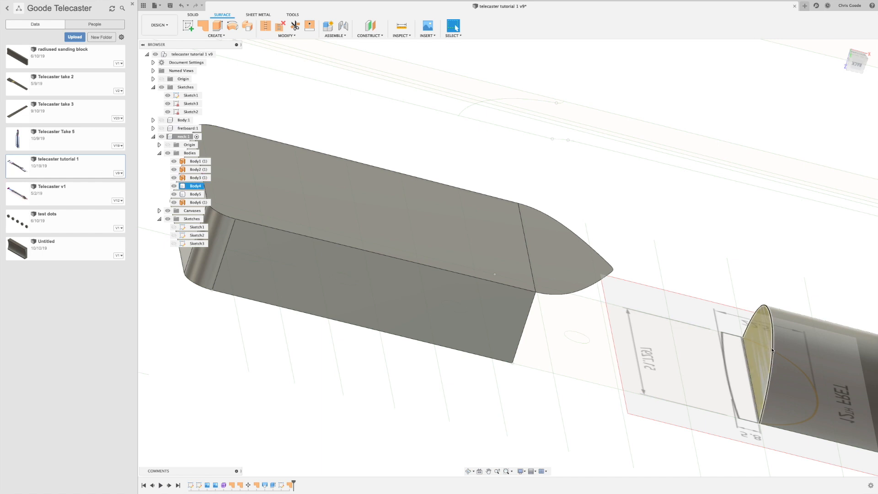
pyautogui.click(772, 350)
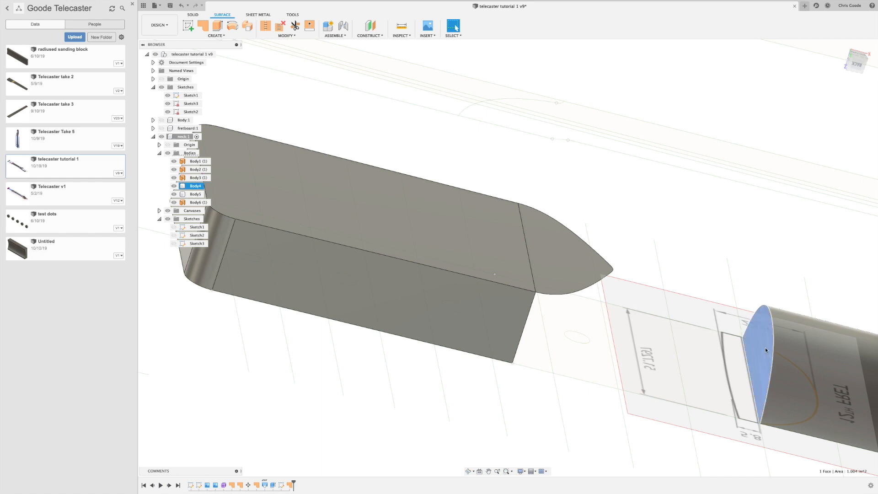
pyautogui.click(569, 293)
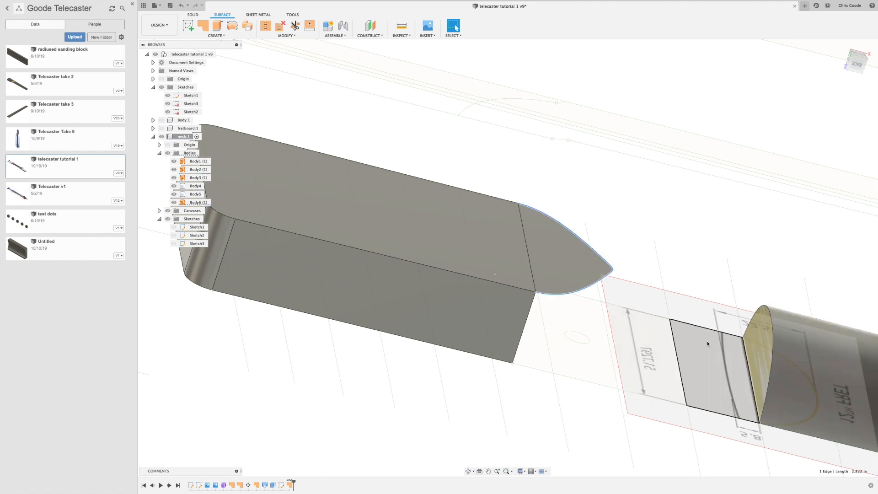
pyautogui.keyDown('shift'); pyautogui.moveTo(707, 344); pyautogui.dragTo(697, 313, button='middle'); pyautogui.keyUp('shift')
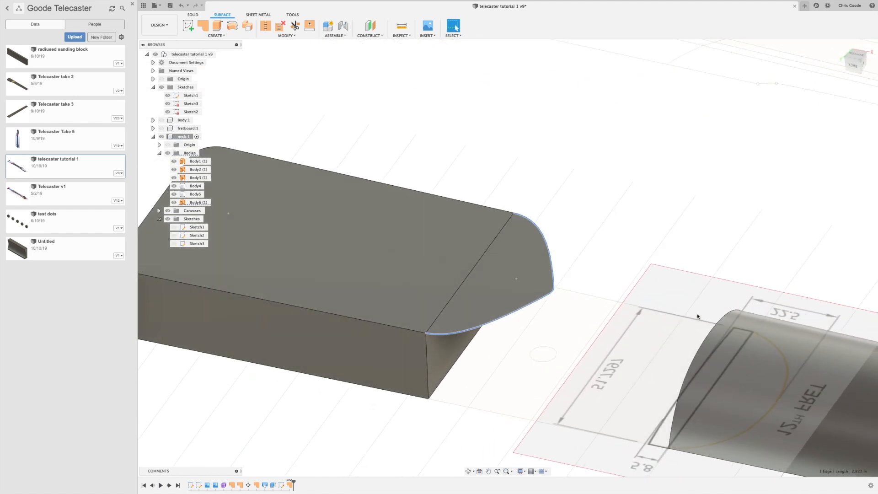
pyautogui.scroll(-3, 696, 314)
pyautogui.moveTo(702, 356); pyautogui.dragTo(672, 284, button='middle')
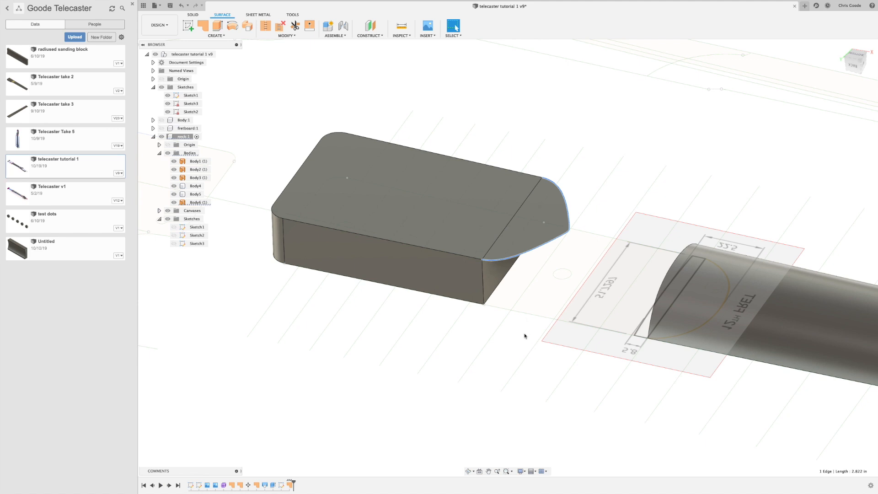
pyautogui.keyDown('shift'); pyautogui.moveTo(482, 356); pyautogui.dragTo(496, 284, button='middle'); pyautogui.keyUp('shift')
pyautogui.moveTo(489, 331); pyautogui.dragTo(500, 106, button='middle')
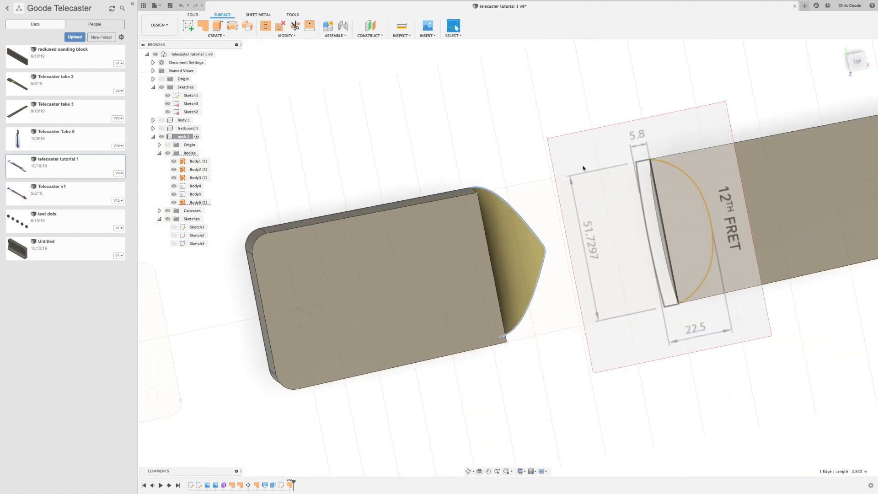
# Insert the guitar nut JPEG from the telecaster tutorial folder as a canvas on the headstock profile.
pyautogui.click(858, 63)
pyautogui.scroll(-3, 430, 324)
pyautogui.moveTo(768, 292); pyautogui.dragTo(433, 298, button='middle')
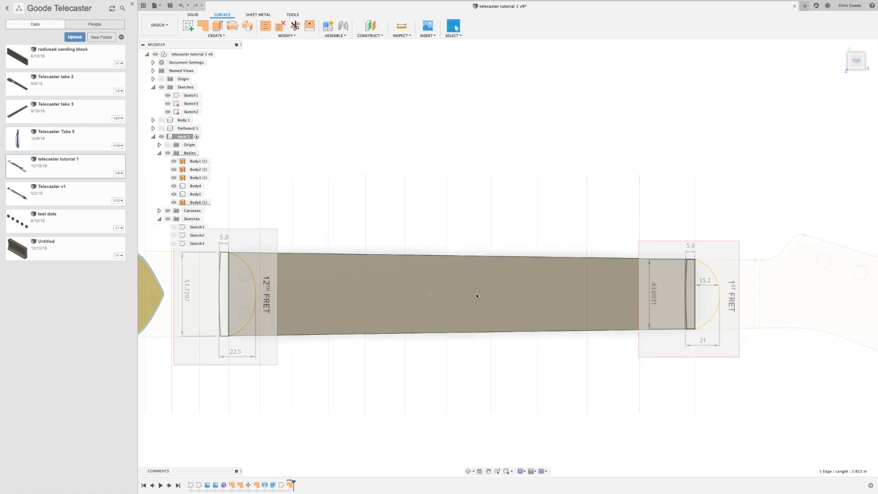
pyautogui.scroll(-1, 755, 274)
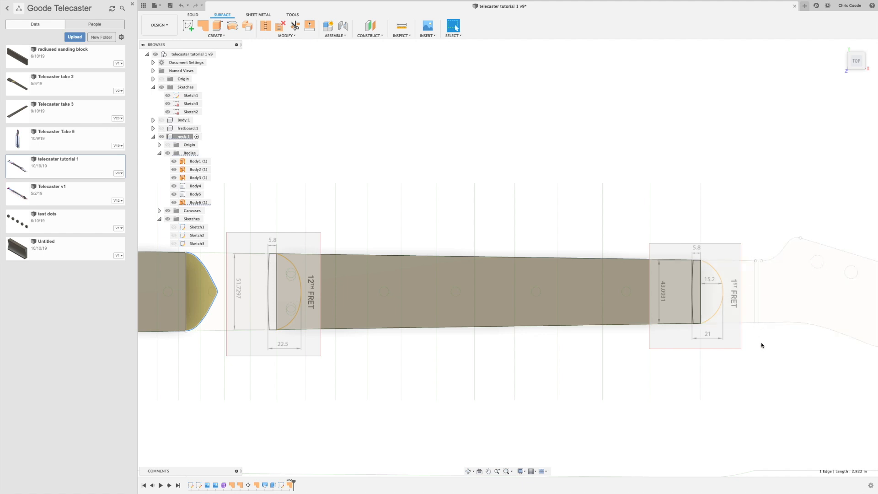
pyautogui.moveTo(750, 339); pyautogui.dragTo(534, 300, button='middle')
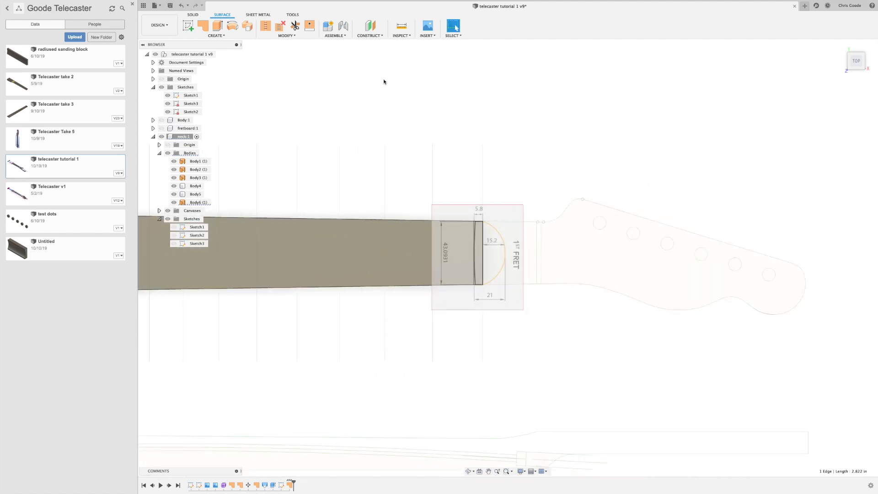
pyautogui.click(426, 26)
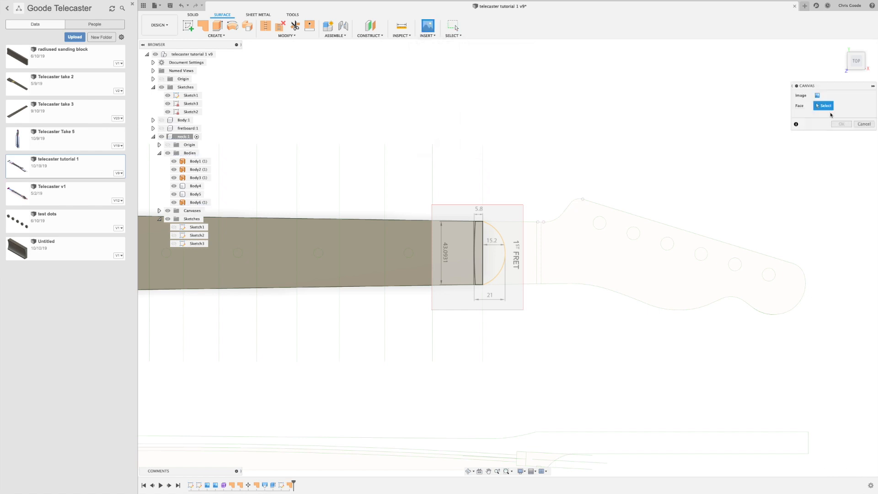
pyautogui.click(558, 260)
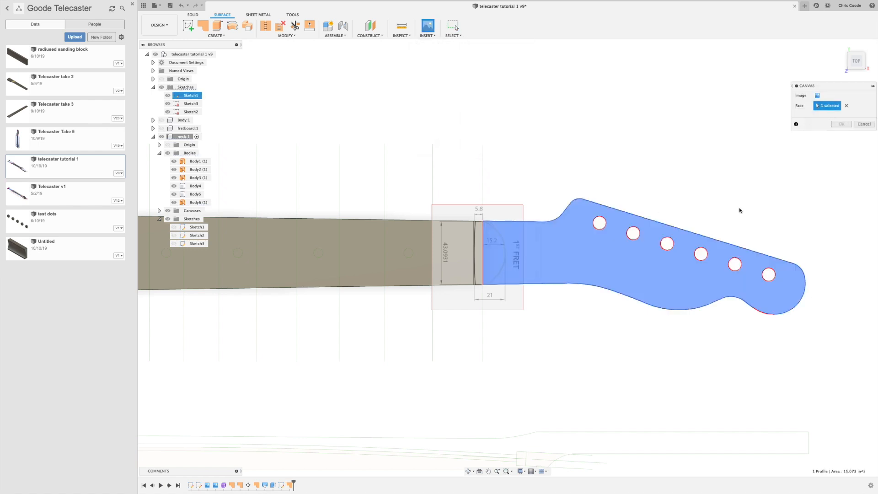
pyautogui.click(817, 95)
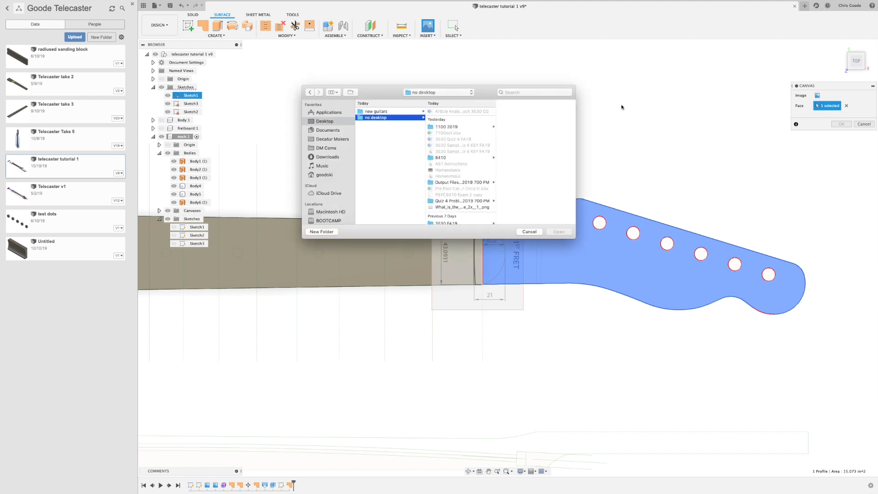
pyautogui.click(380, 112)
pyautogui.click(455, 111)
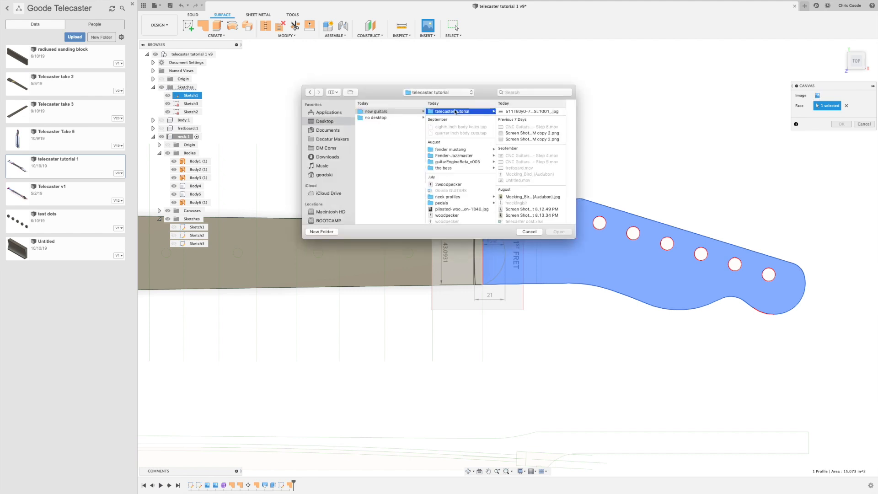
pyautogui.click(531, 111)
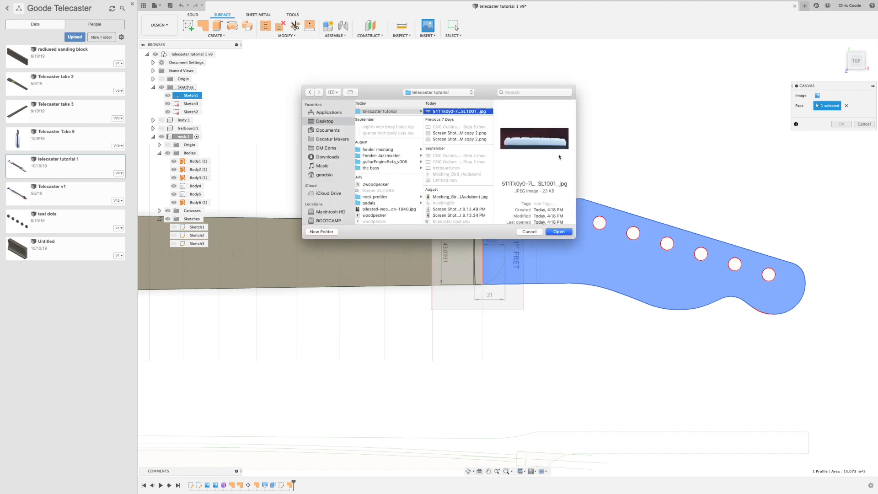
pyautogui.click(558, 232)
# Rotate the nut canvas -90 degrees, scale it to the neck's width and place it across the neck just before the headstock.
pyautogui.moveTo(644, 222); pyautogui.dragTo(676, 254)
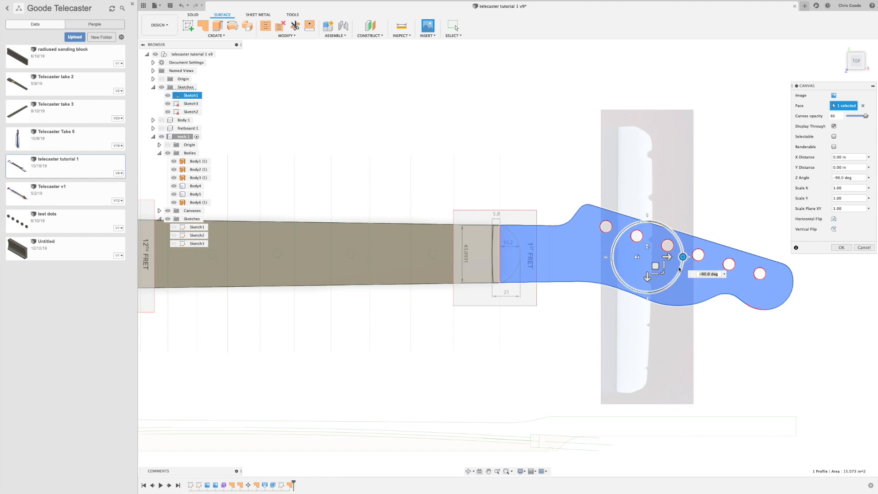
pyautogui.moveTo(656, 265); pyautogui.dragTo(556, 247)
pyautogui.scroll(3, 556, 276)
pyautogui.scroll(3, 554, 269)
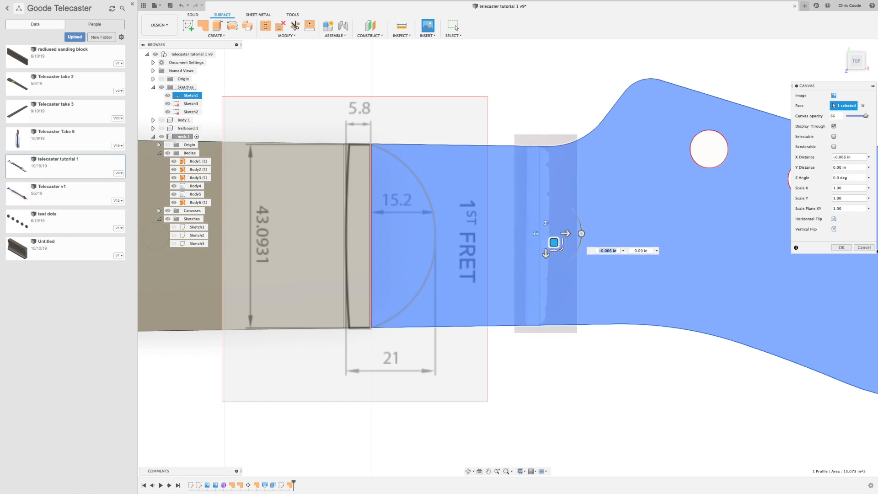
pyautogui.click(842, 248)
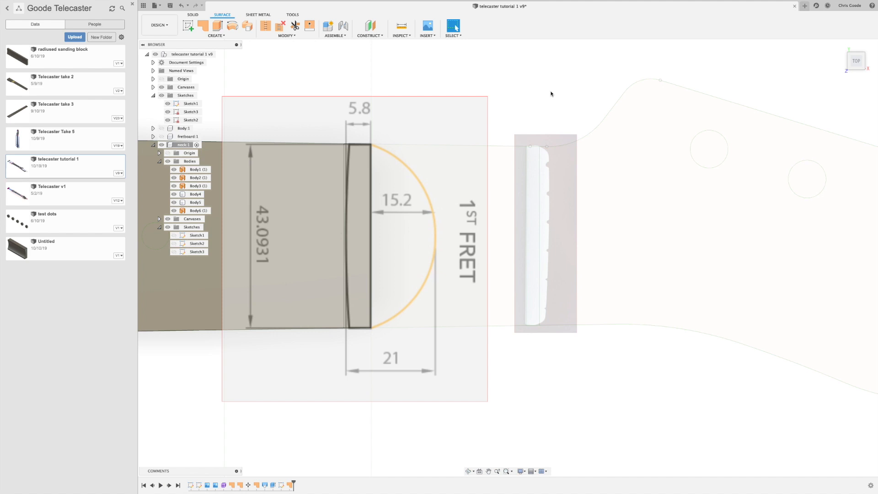
pyautogui.scroll(-6, 382, 246)
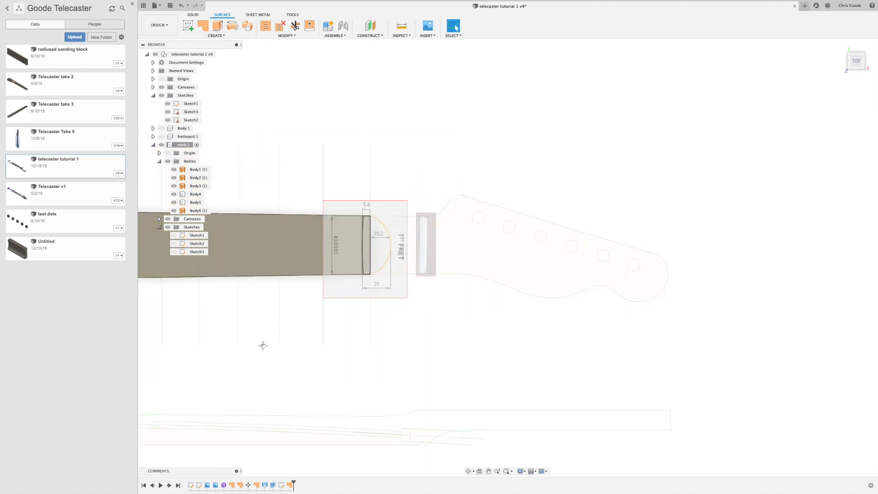
pyautogui.moveTo(261, 345); pyautogui.dragTo(723, 346, button='middle')
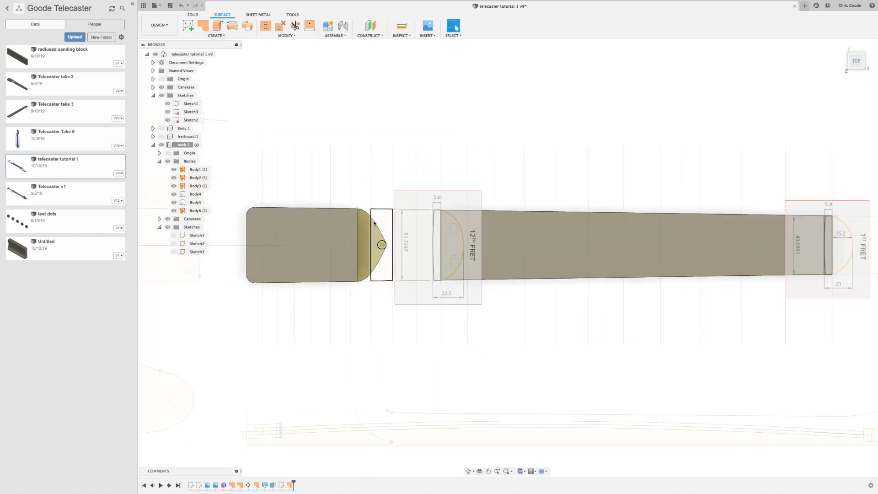
pyautogui.scroll(4, 372, 270)
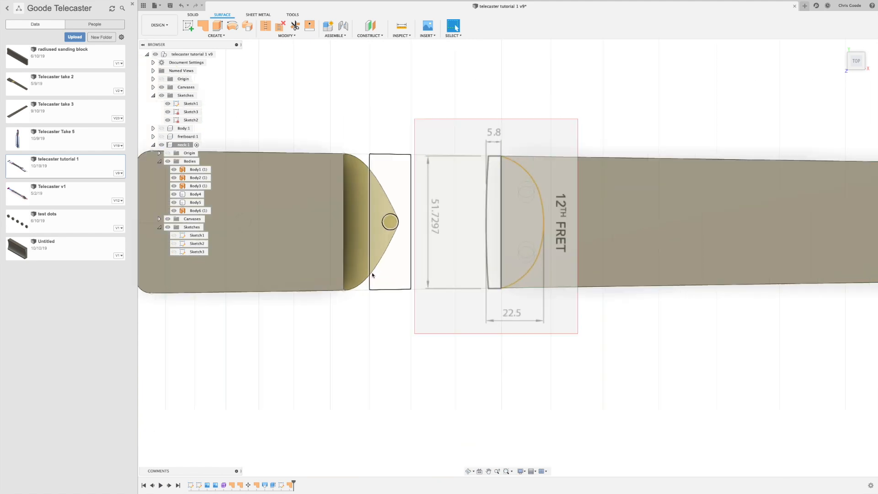
pyautogui.keyDown('shift'); pyautogui.moveTo(374, 272); pyautogui.dragTo(377, 245, button='middle'); pyautogui.keyUp('shift')
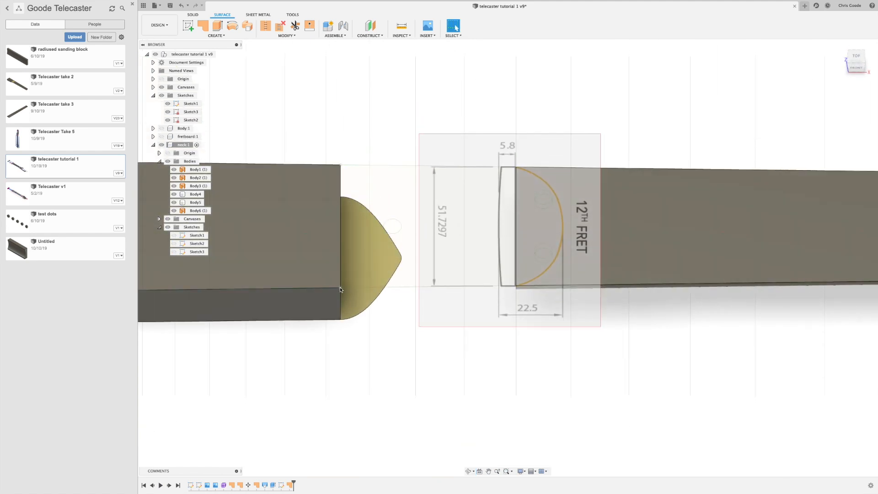
pyautogui.rightClick(356, 311)
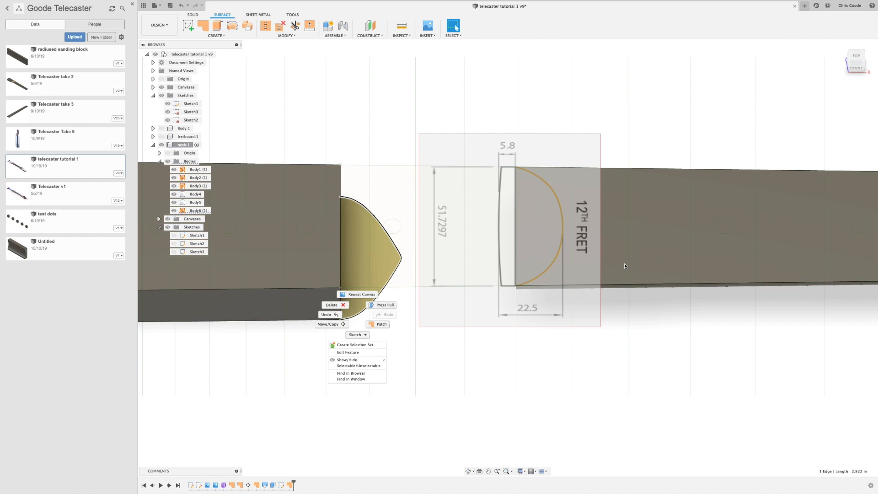
pyautogui.press('Escape')
pyautogui.rightClick(641, 201)
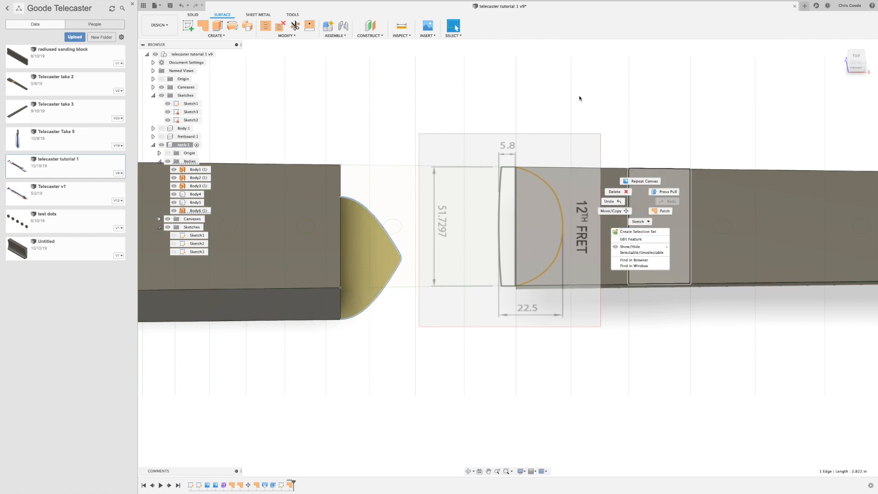
# Create a new sketch on the neck shaft's flat top face.
pyautogui.click(223, 38)
pyautogui.click(206, 37)
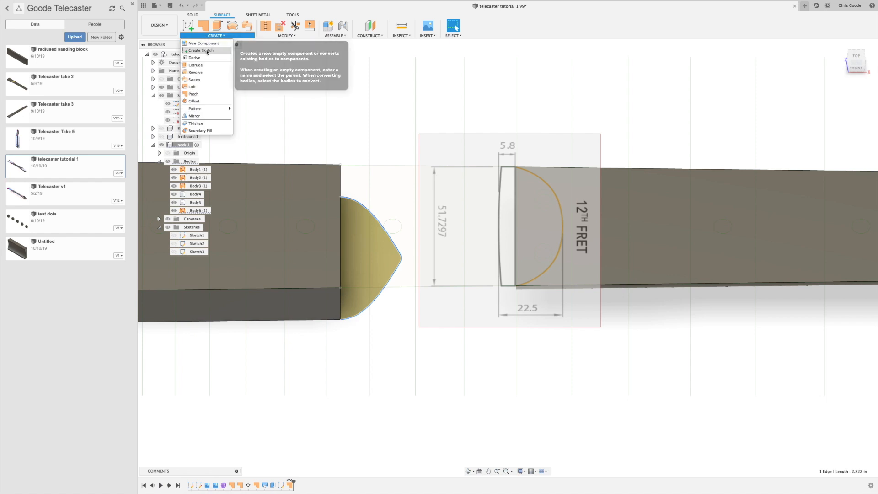
pyautogui.click(206, 51)
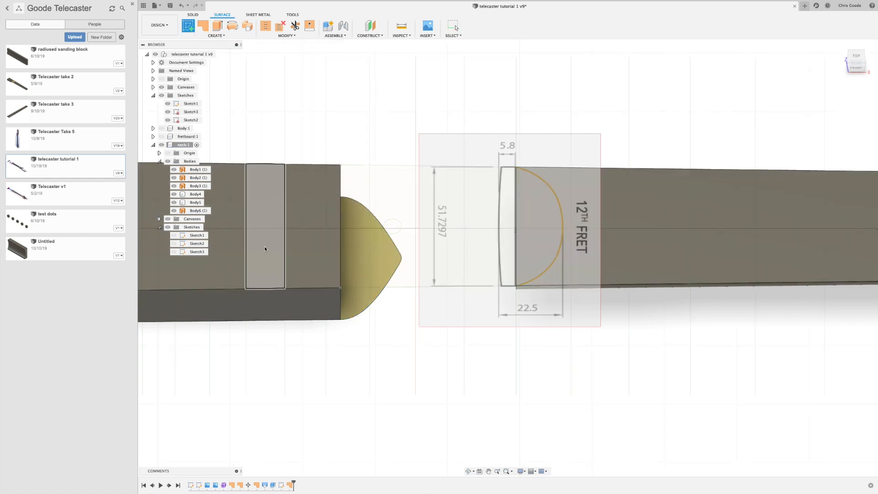
pyautogui.click(468, 239)
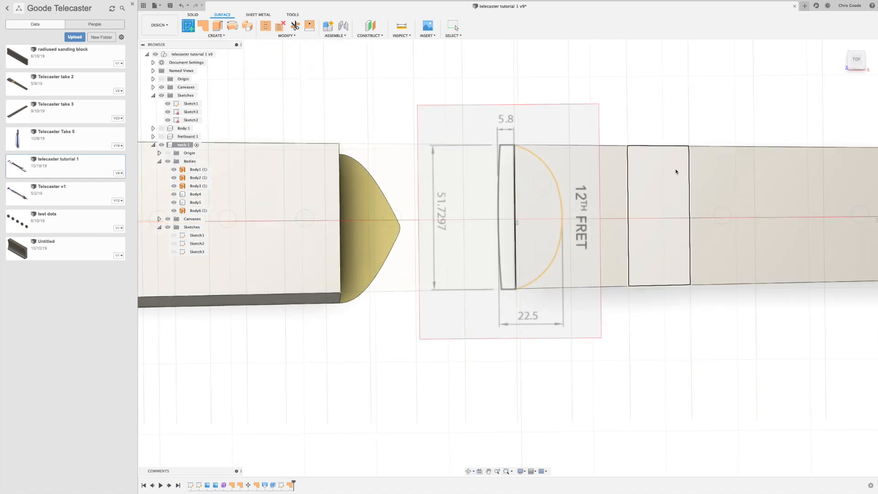
pyautogui.click(673, 179)
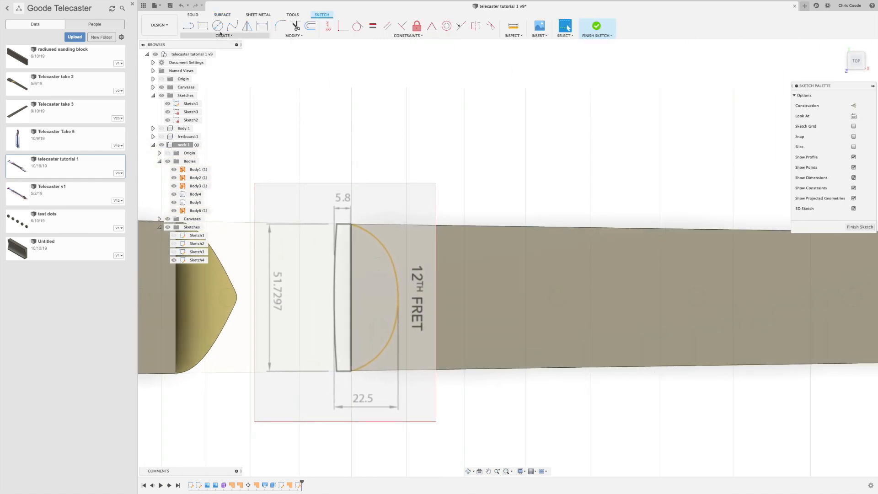
# Draw the first string line from the centre of the uppermost bridge string hole to the uppermost slot in the nut image.
pyautogui.click(187, 27)
pyautogui.scroll(-5, 416, 356)
pyautogui.moveTo(245, 352); pyautogui.dragTo(705, 357, button='middle')
pyautogui.scroll(6, 210, 307)
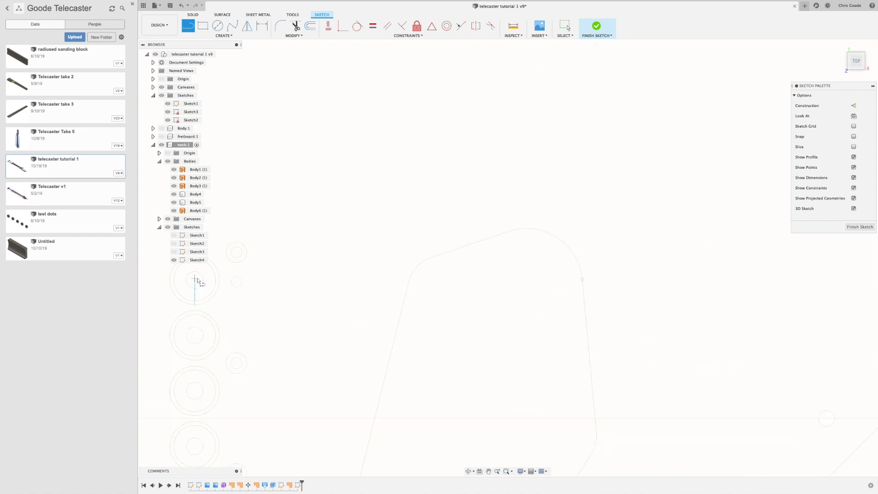
pyautogui.click(195, 280)
pyautogui.scroll(-6, 577, 323)
pyautogui.moveTo(742, 328); pyautogui.dragTo(51, 310, button='middle')
pyautogui.scroll(8, 780, 323)
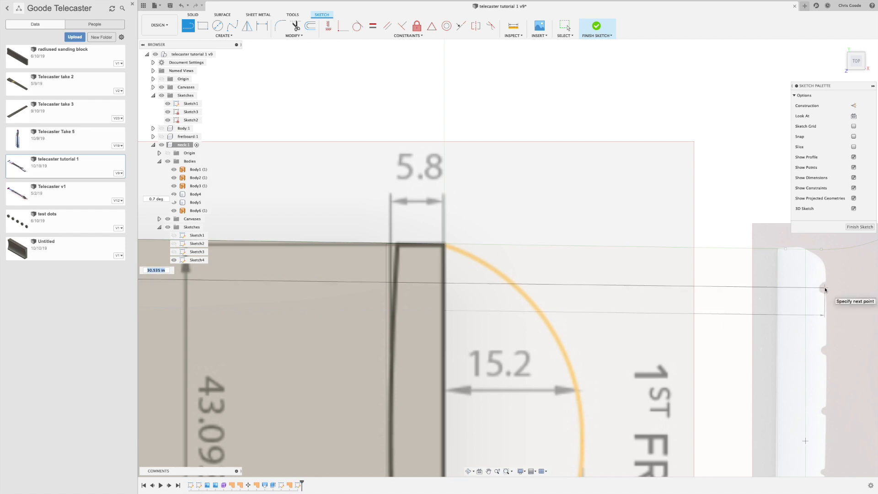
pyautogui.click(824, 286)
pyautogui.press('Escape')
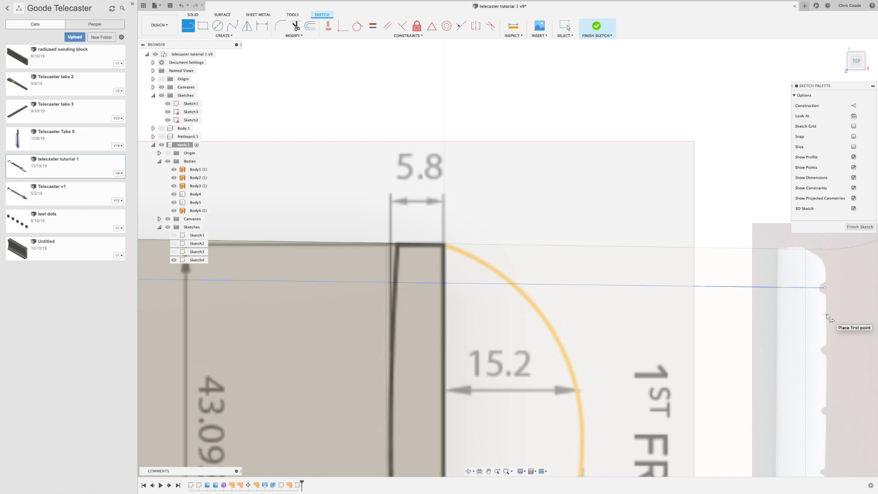
# Draw the second string line from the second nut slot to the centre of the second bridge string hole.
pyautogui.click(825, 351)
pyautogui.hscroll(-10, 427, 327)
pyautogui.scroll(-5, 225, 329)
pyautogui.scroll(5, 226, 329)
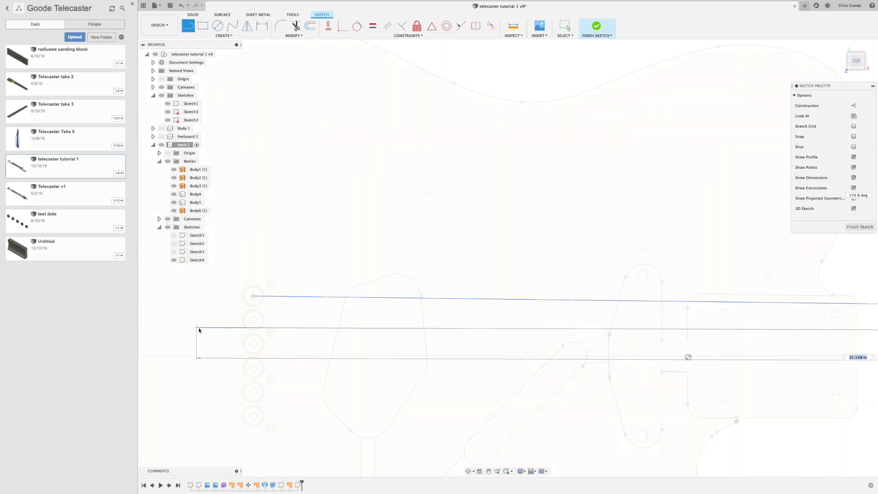
pyautogui.doubleClick(314, 301)
# Draw the third and fourth string lines between the matching bridge string holes and nut slots.
pyautogui.click(314, 385)
pyautogui.scroll(-5, 322, 387)
pyautogui.moveTo(713, 394); pyautogui.dragTo(2, 314, button='middle')
pyautogui.scroll(3, 521, 315)
pyautogui.doubleClick(521, 321)
pyautogui.click(521, 353)
pyautogui.scroll(-5, 501, 357)
pyautogui.moveTo(151, 380); pyautogui.dragTo(469, 319, button='middle')
pyautogui.scroll(5, 522, 286)
pyautogui.doubleClick(481, 335)
# Draw the fifth and sixth string lines between the last two bridge string holes and nut slots.
pyautogui.click(481, 413)
pyautogui.scroll(-5, 485, 412)
pyautogui.moveTo(516, 412); pyautogui.dragTo(80, 347, button='middle')
pyautogui.scroll(8, 553, 326)
pyautogui.doubleClick(505, 213)
pyautogui.click(495, 365)
pyautogui.scroll(-8, 496, 364)
pyautogui.moveTo(151, 361); pyautogui.dragTo(503, 321, button='middle')
pyautogui.scroll(5, 335, 334)
pyautogui.doubleClick(331, 333)
# Finish the string line sketch and hide the top-level group of sketches.
pyautogui.scroll(-3, 508, 367)
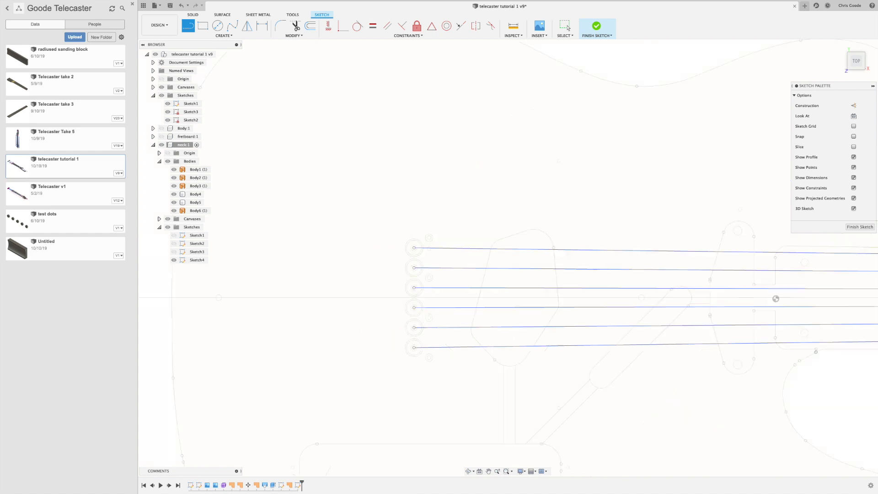
pyautogui.click(862, 227)
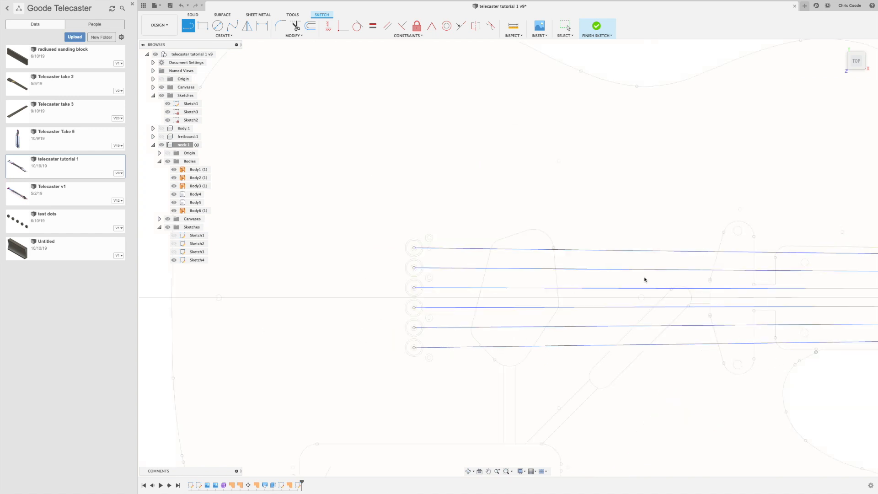
pyautogui.moveTo(593, 277); pyautogui.dragTo(499, 280, button='middle')
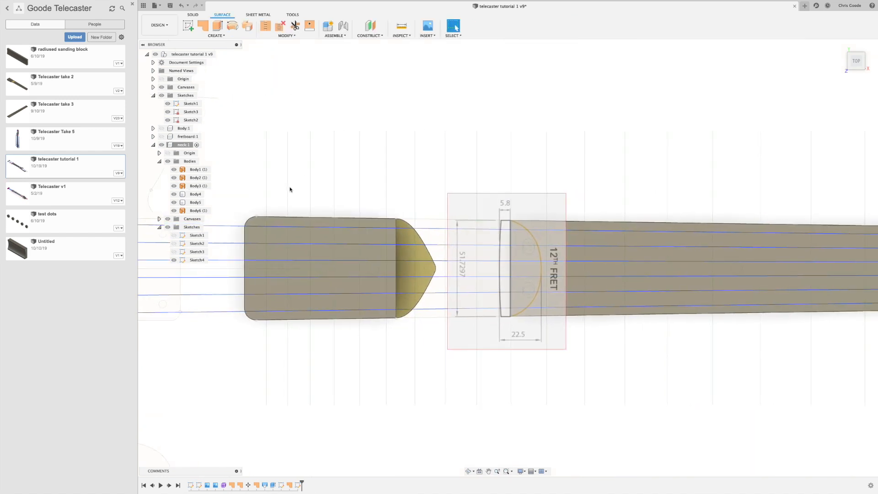
pyautogui.click(161, 95)
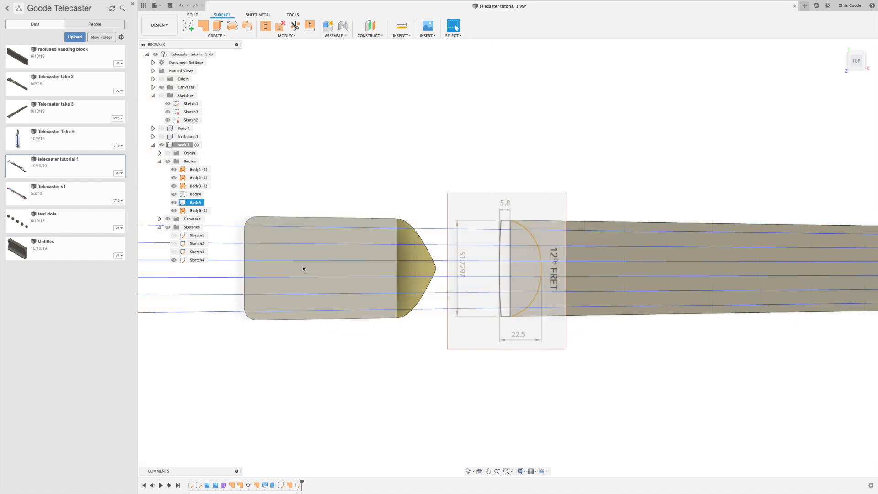
# Try to open the pointed surface patch at the heel block's inner end for editing from the underside.
pyautogui.keyDown('shift'); pyautogui.moveTo(458, 308); pyautogui.dragTo(444, 385, button='middle'); pyautogui.keyUp('shift')
pyautogui.keyDown('shift'); pyautogui.moveTo(388, 343); pyautogui.dragTo(417, 346, button='middle'); pyautogui.keyUp('shift')
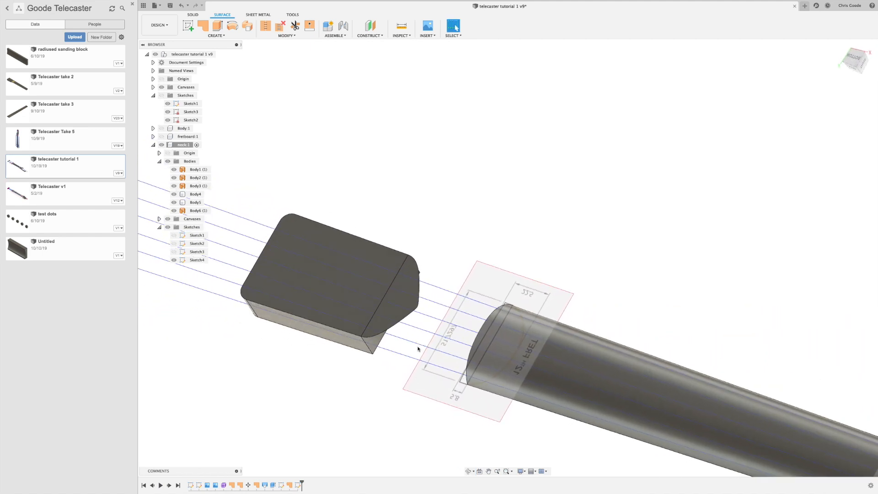
pyautogui.click(390, 328)
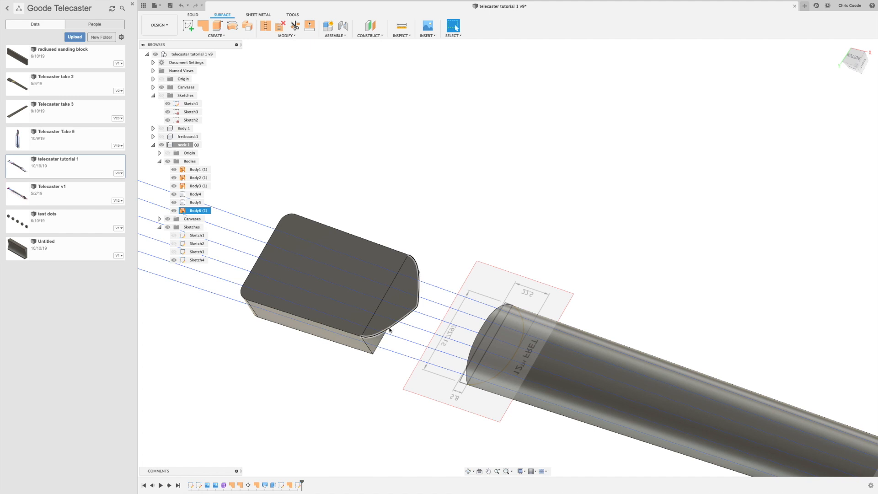
pyautogui.rightClick(390, 329)
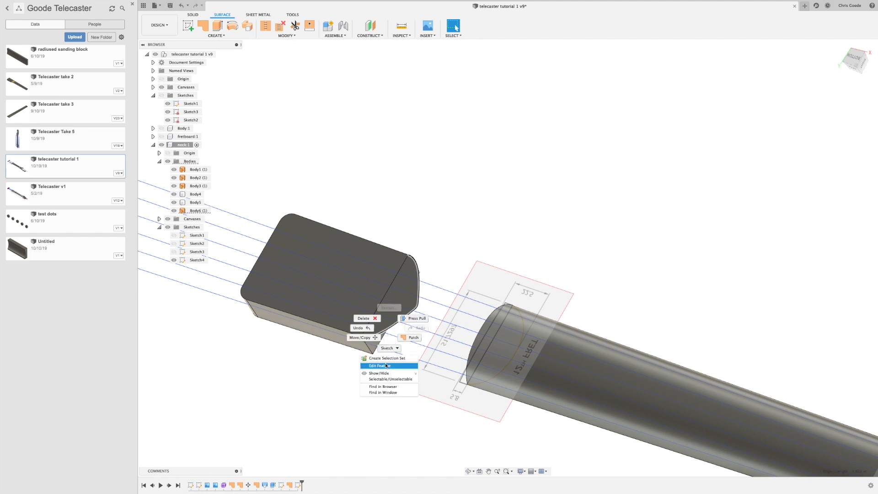
pyautogui.click(321, 364)
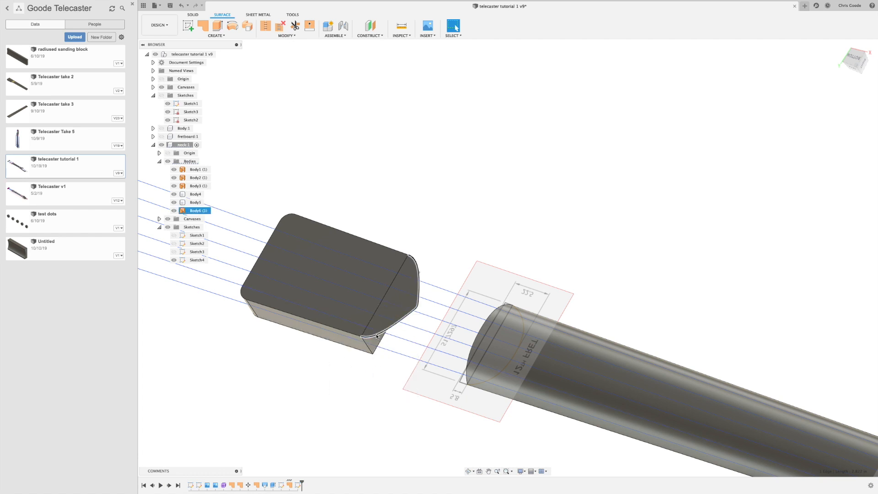
pyautogui.rightClick(376, 336)
pyautogui.click(381, 374)
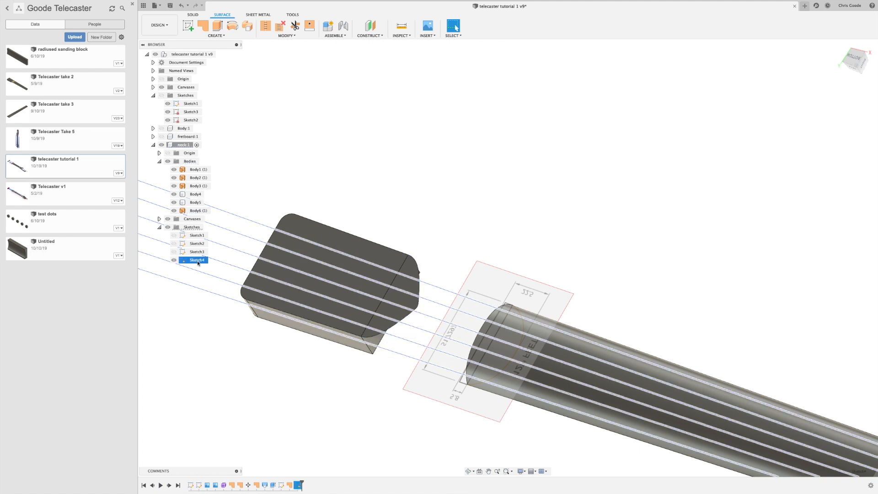
# Open the sketch with the pointed curve at the heel block's inner end for editing and show the neck's first sketch.
pyautogui.click(177, 253)
pyautogui.rightClick(194, 253)
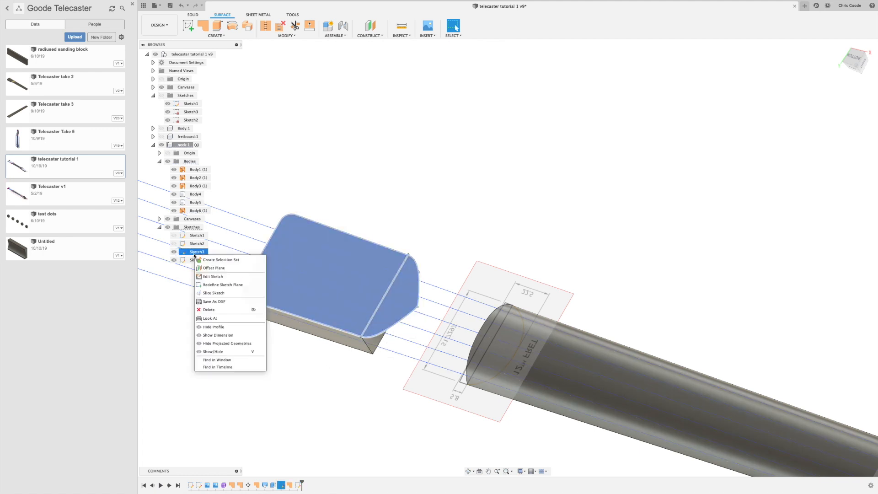
pyautogui.click(227, 277)
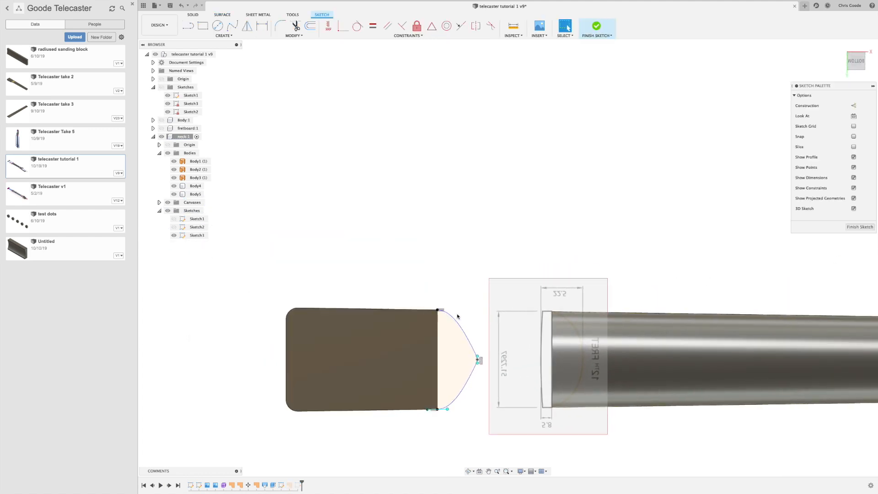
pyautogui.keyDown('shift'); pyautogui.moveTo(482, 461); pyautogui.dragTo(456, 416, button='middle'); pyautogui.keyUp('shift')
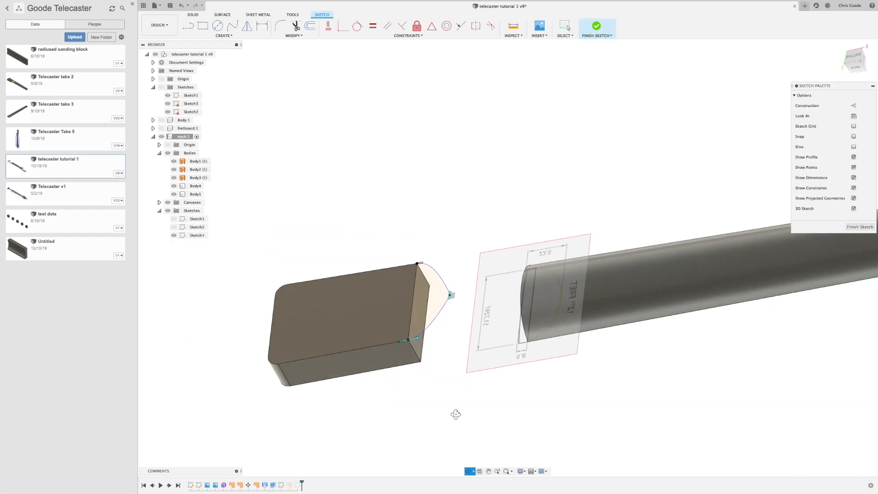
pyautogui.click(168, 211)
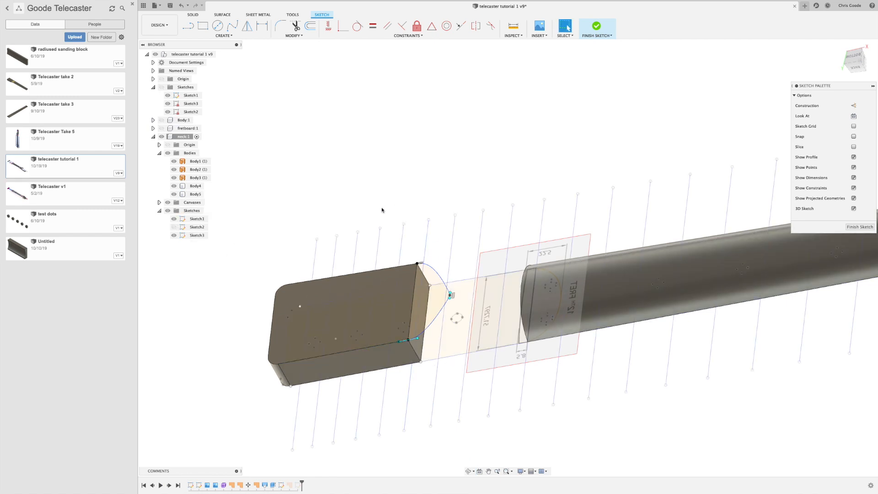
pyautogui.moveTo(419, 389)
pyautogui.mouseDown(button='middle')
pyautogui.moveTo(312, 368)
pyautogui.moveTo(322, 363)
pyautogui.mouseUp(button='middle')
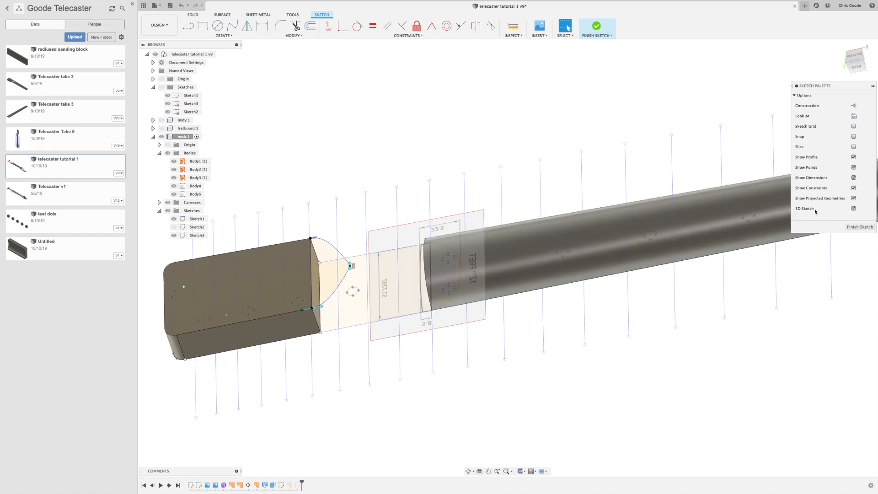
# Draw splines down one vertical corner edge of the heel block's inner end and from its lower corner to the shaft's end corner.
pyautogui.click(232, 26)
pyautogui.scroll(5, 312, 327)
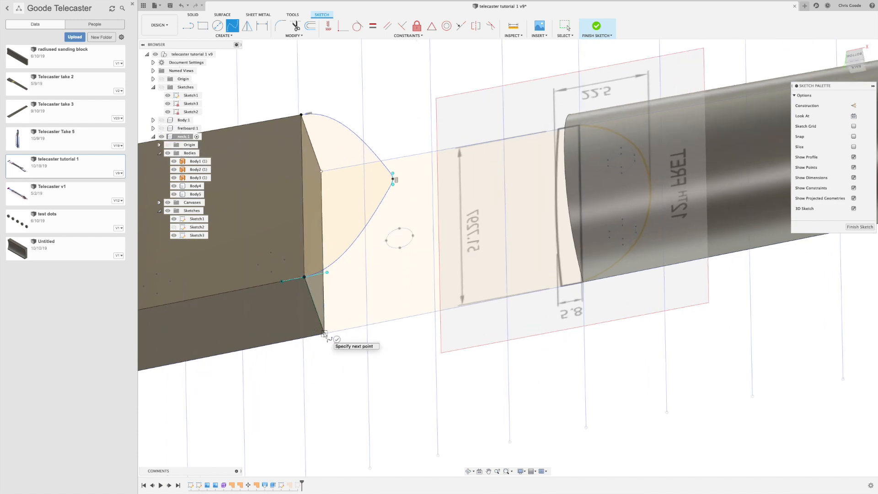
pyautogui.click(325, 334)
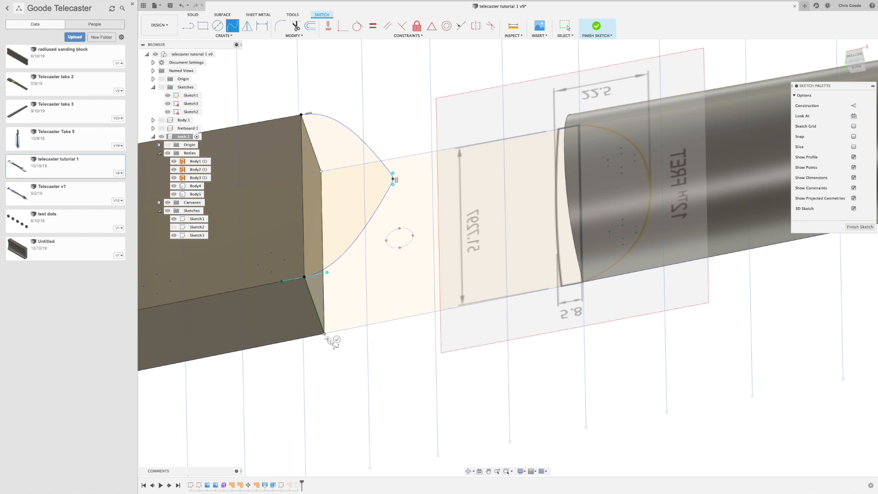
pyautogui.click(336, 340)
pyautogui.click(325, 333)
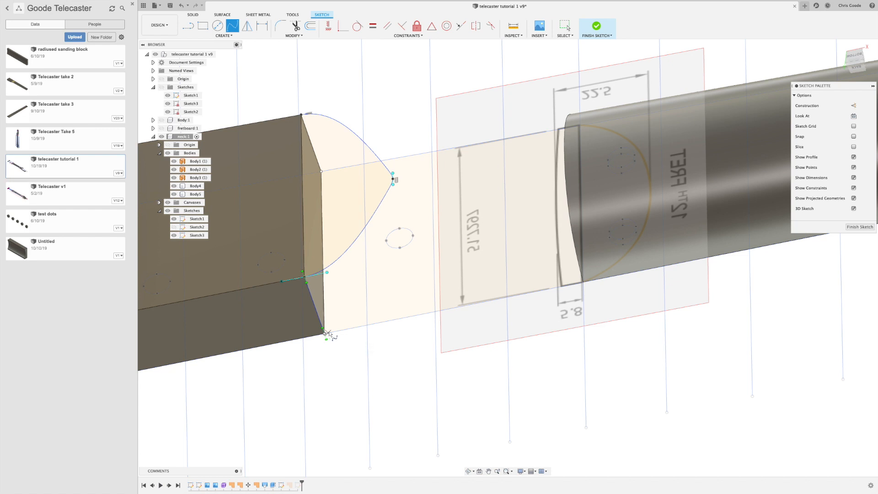
pyautogui.click(583, 282)
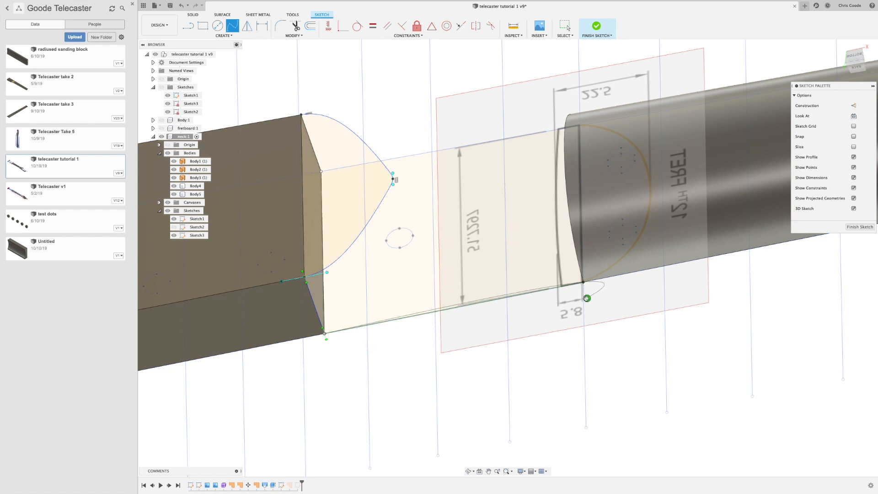
pyautogui.click(588, 298)
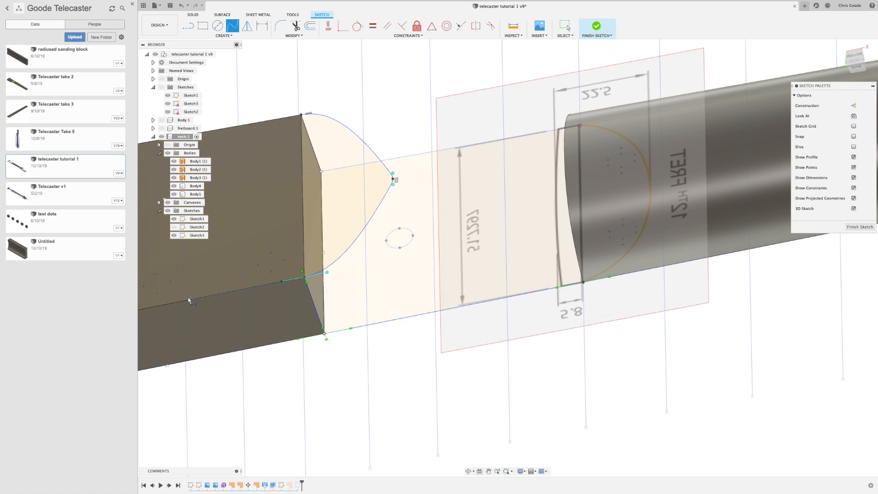
# Draw a spline across the base of the pointed profile, joining the heel block's two inner underside corners.
pyautogui.click(305, 278)
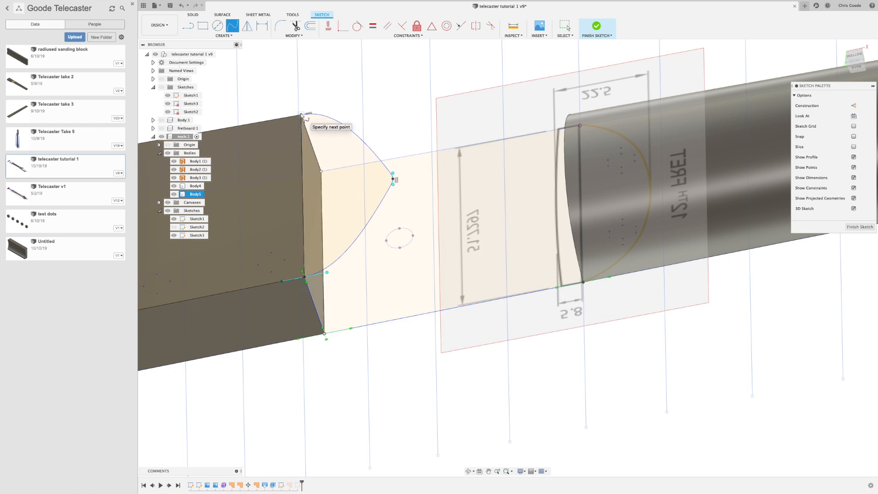
pyautogui.click(301, 114)
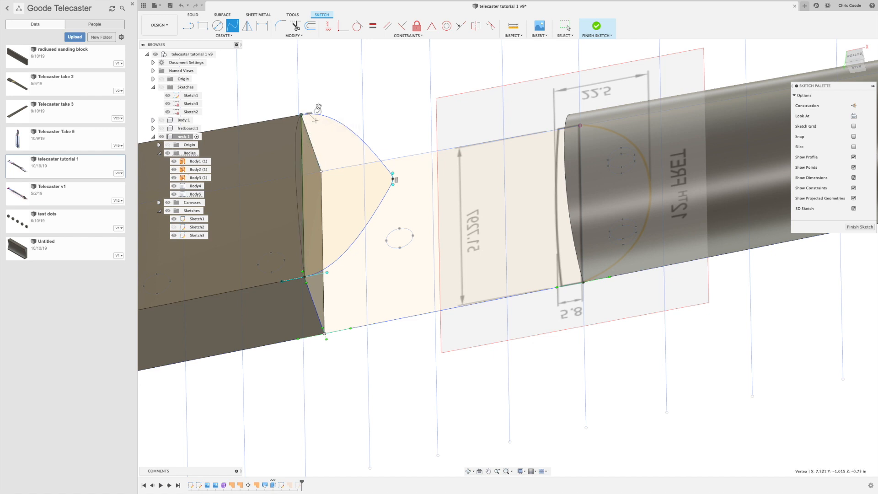
pyautogui.click(318, 111)
# Draw a spline on the opposite side from the heel block's inner fretboard-side corner to the matching corner of the shaft's end.
pyautogui.keyDown('shift'); pyautogui.moveTo(365, 190); pyautogui.dragTo(410, 190, button='middle'); pyautogui.keyUp('shift')
pyautogui.scroll(-5, 337, 241)
pyautogui.moveTo(260, 294); pyautogui.dragTo(578, 389, button='middle')
pyautogui.keyDown('shift'); pyautogui.moveTo(329, 225); pyautogui.dragTo(531, 179, button='middle'); pyautogui.keyUp('shift')
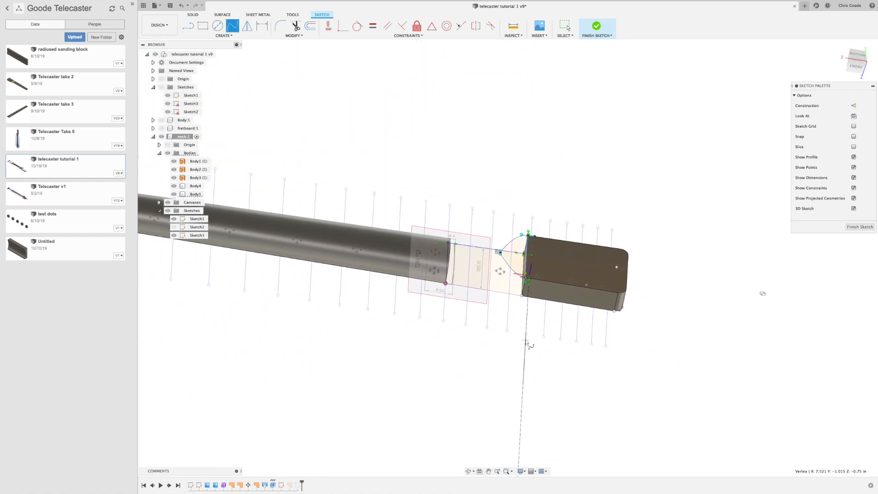
pyautogui.scroll(5, 498, 305)
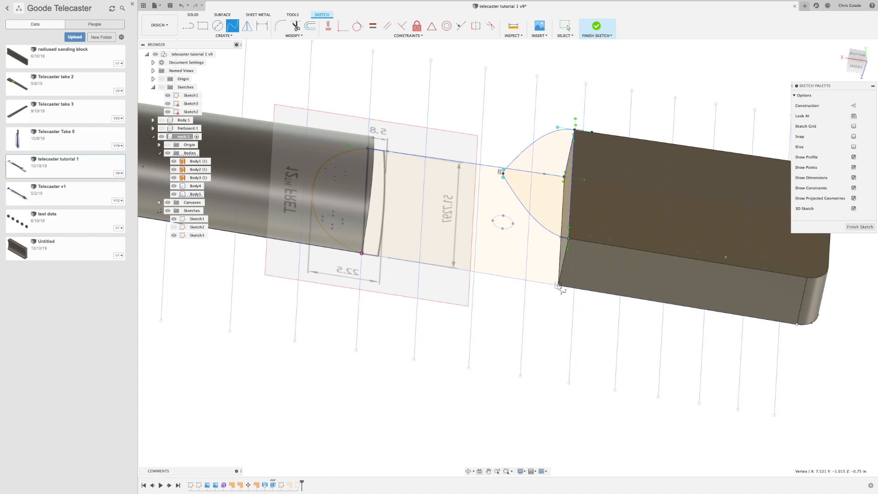
pyautogui.click(558, 286)
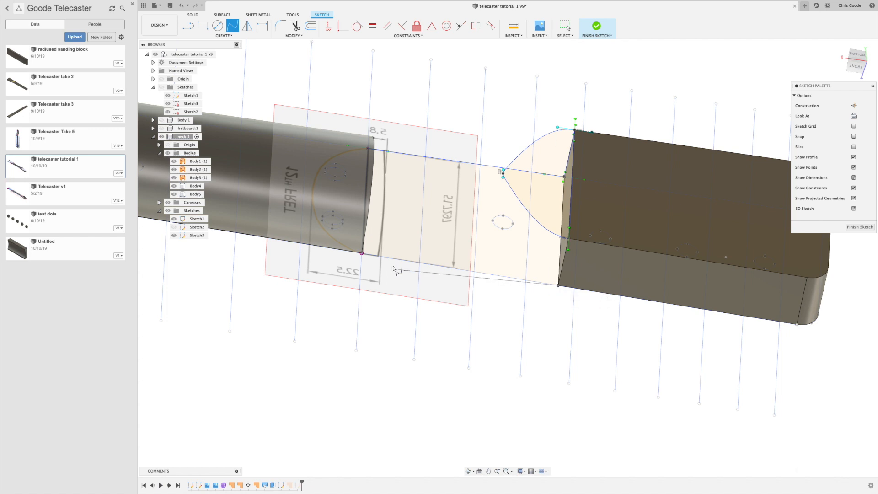
pyautogui.click(361, 252)
pyautogui.press('Return')
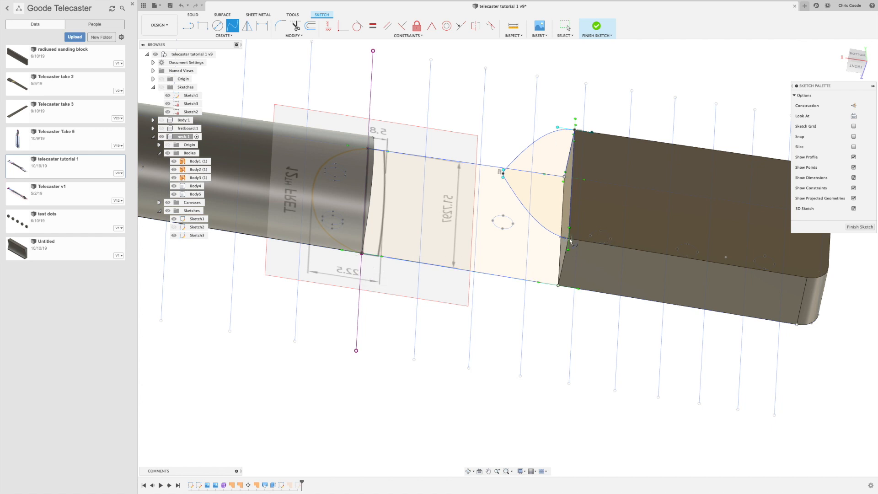
# Draw a spline down the remaining vertical corner edge of the heel block's inner end and finish the sketch.
pyautogui.click(568, 238)
pyautogui.click(558, 286)
pyautogui.click(541, 285)
pyautogui.keyDown('shift'); pyautogui.moveTo(516, 310); pyautogui.dragTo(519, 307, button='middle'); pyautogui.keyUp('shift')
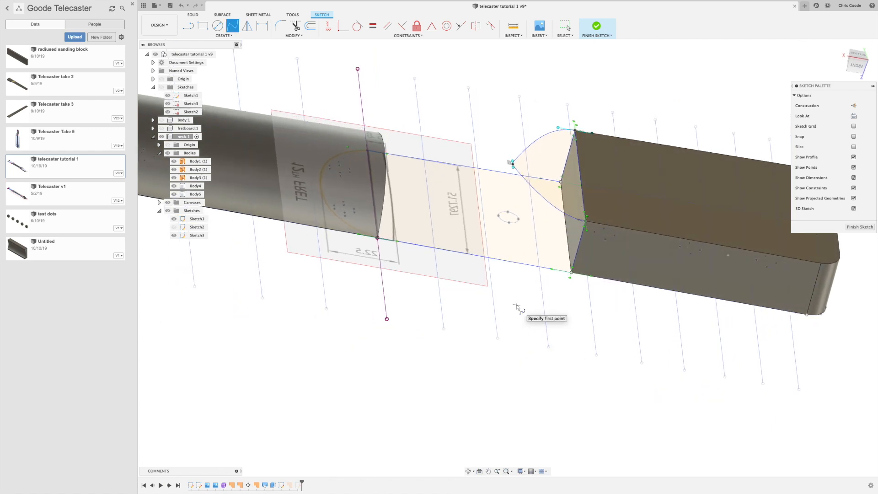
pyautogui.click(703, 242)
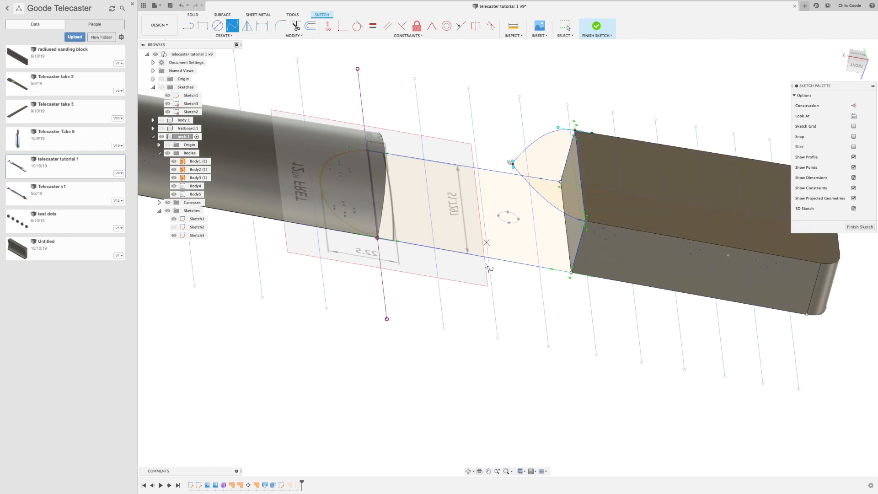
pyautogui.click(860, 227)
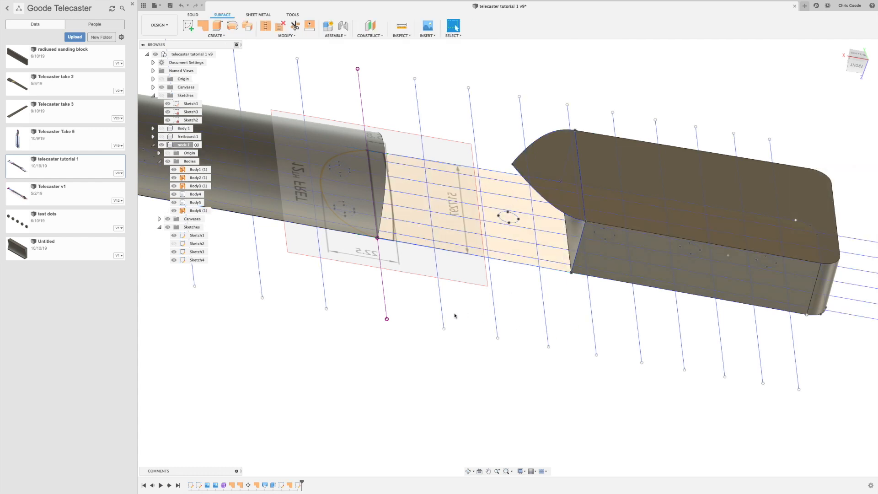
# Highlight the neck component's sketches one after another to check which geometry each one contains.
pyautogui.moveTo(454, 320)
pyautogui.keyDown('shift'); pyautogui.mouseDown(button='middle')
pyautogui.moveTo(438, 330)
pyautogui.moveTo(441, 316)
pyautogui.mouseUp(button='middle'); pyautogui.keyUp('shift')
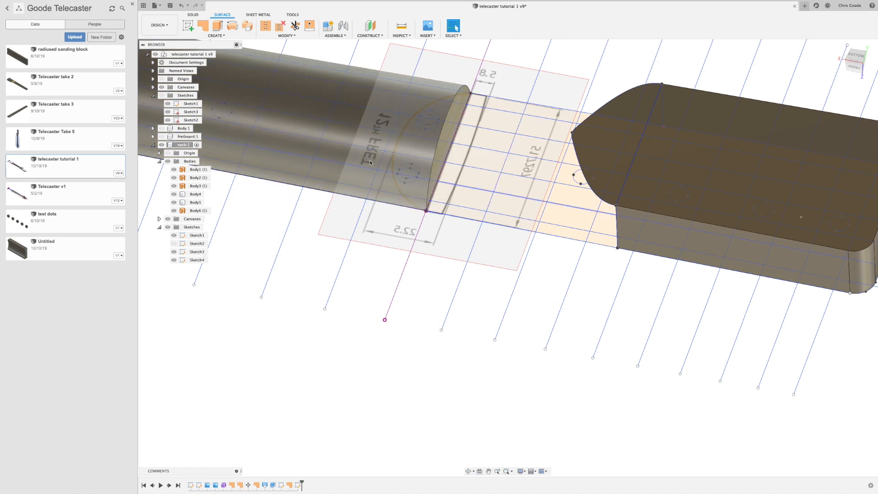
pyautogui.click(280, 166)
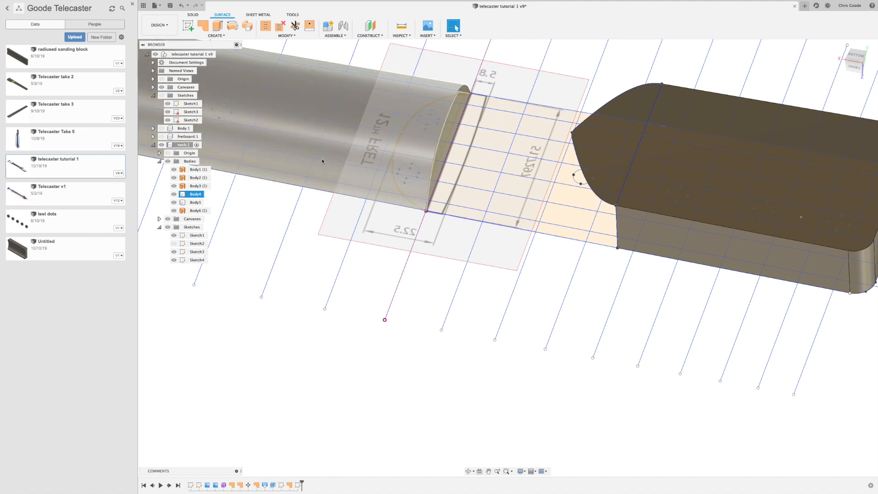
pyautogui.click(215, 35)
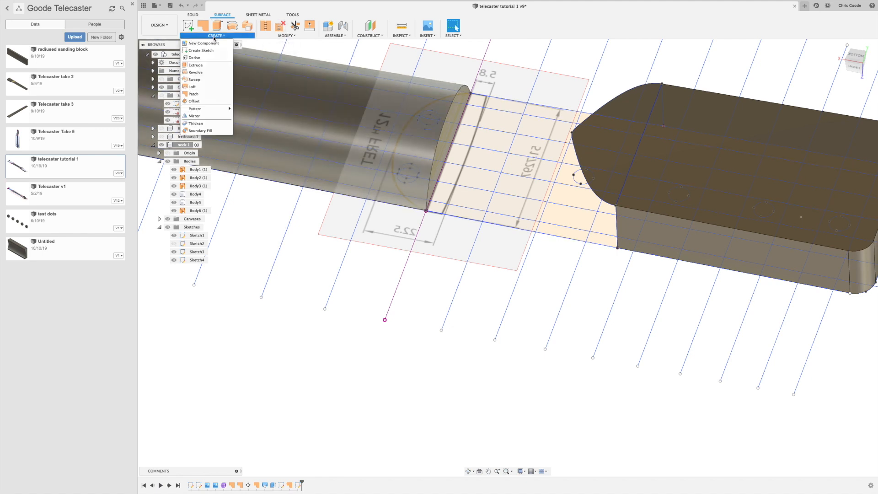
pyautogui.click(243, 301)
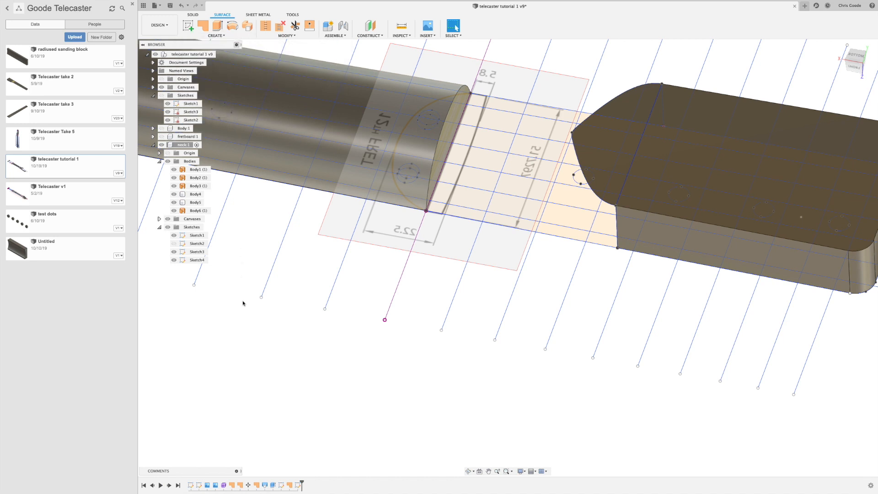
pyautogui.click(193, 263)
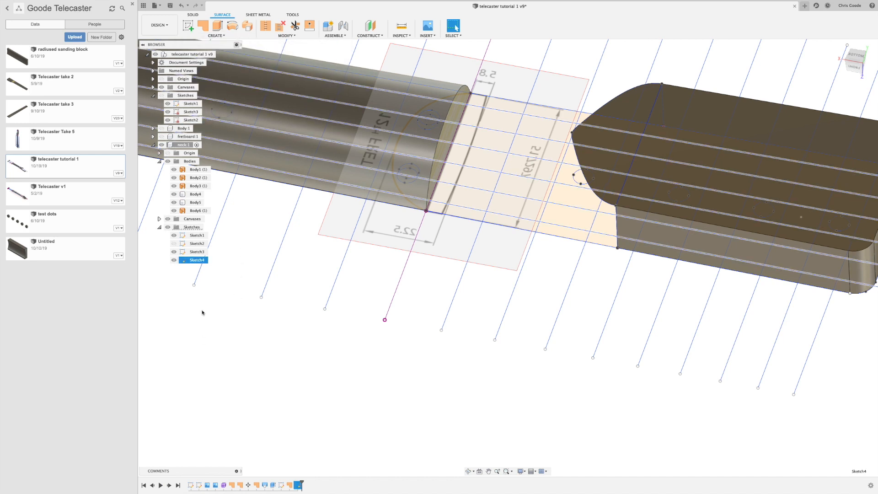
pyautogui.click(197, 252)
pyautogui.click(197, 235)
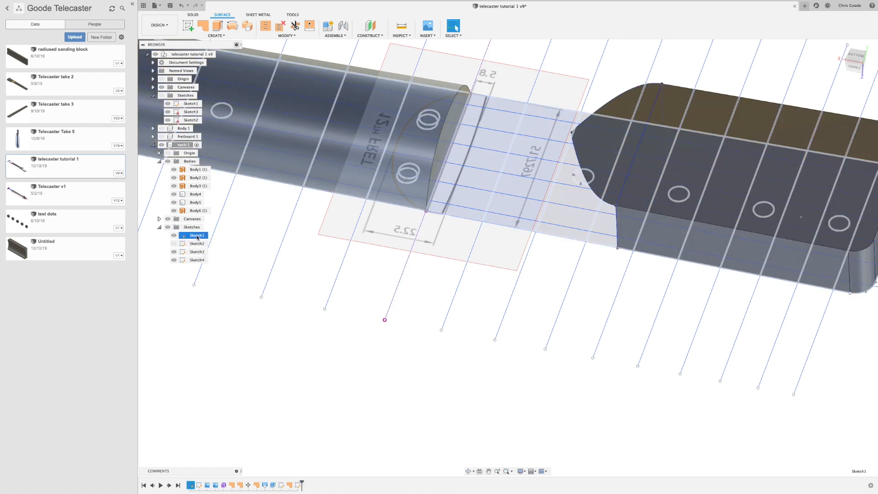
pyautogui.click(196, 259)
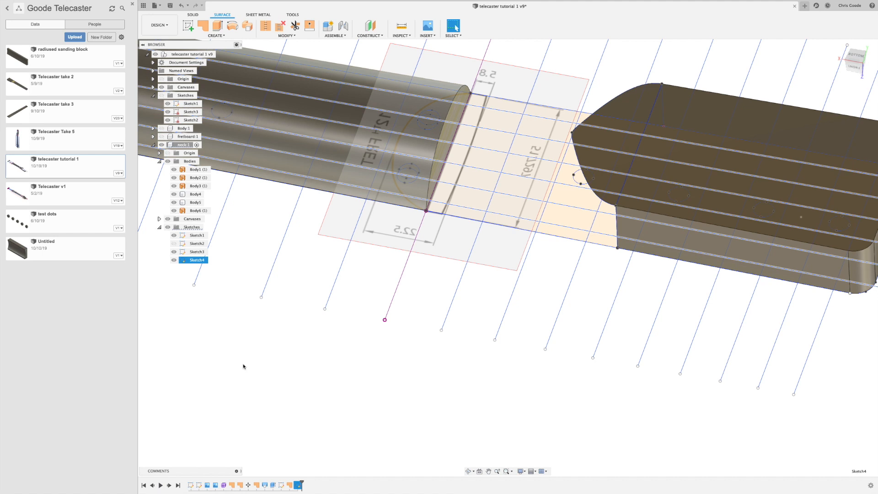
pyautogui.click(243, 366)
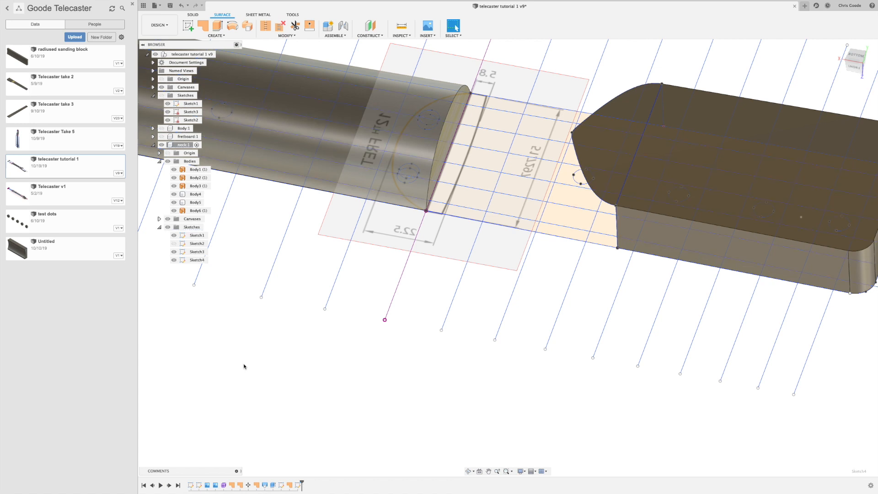
# Create a new sketch on the flat underside face of the heel block.
pyautogui.click(224, 37)
pyautogui.click(206, 44)
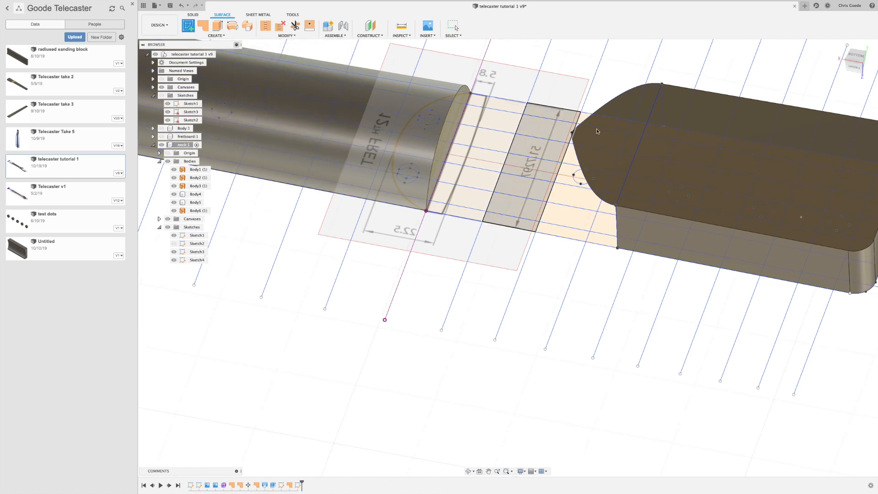
pyautogui.click(621, 147)
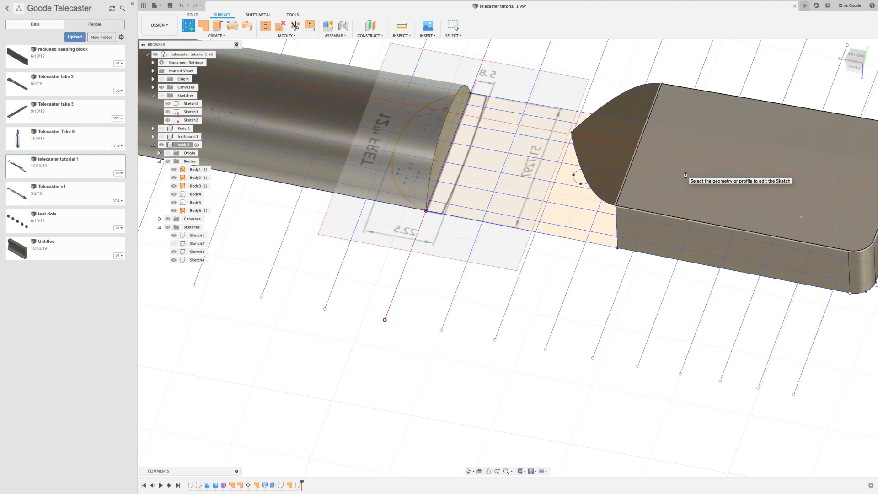
pyautogui.click(684, 175)
pyautogui.moveTo(611, 176); pyautogui.dragTo(488, 135, button='middle')
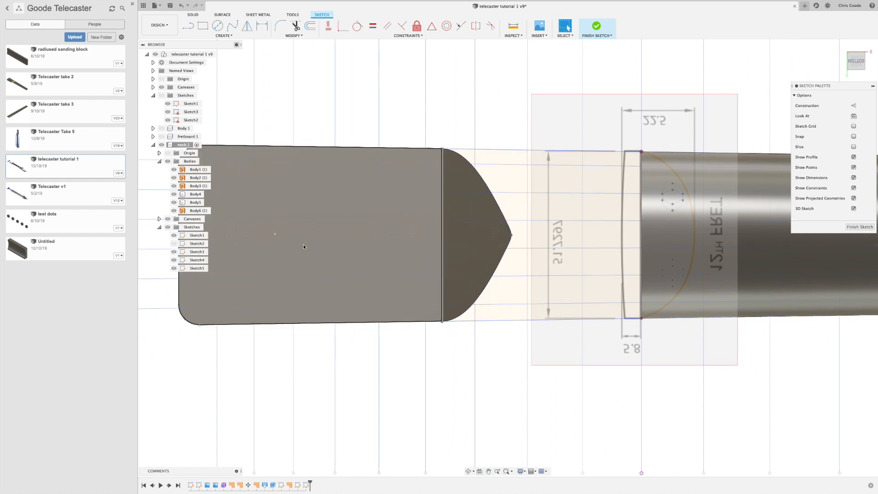
# Start projecting curves to surfaces, picking the shaft's rounded underside and the heel's pointed end surface as target faces.
pyautogui.click(224, 36)
pyautogui.moveTo(219, 154)
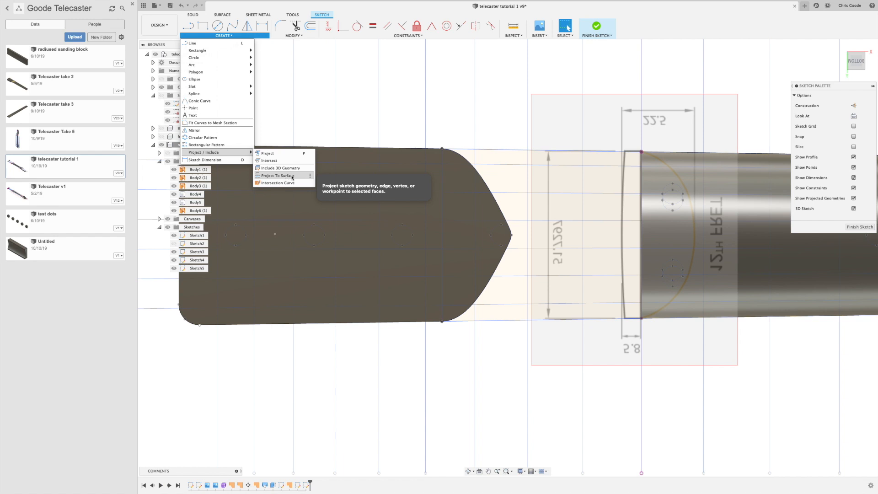
pyautogui.click(292, 177)
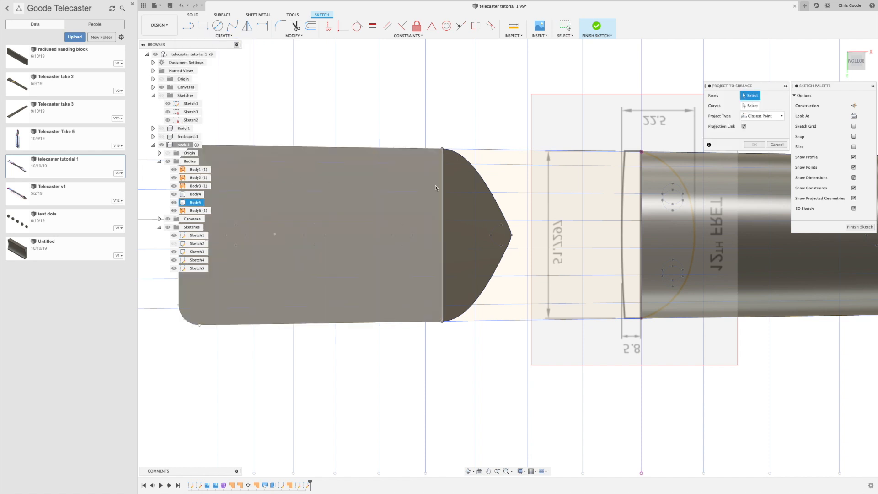
pyautogui.moveTo(723, 85); pyautogui.dragTo(281, 63)
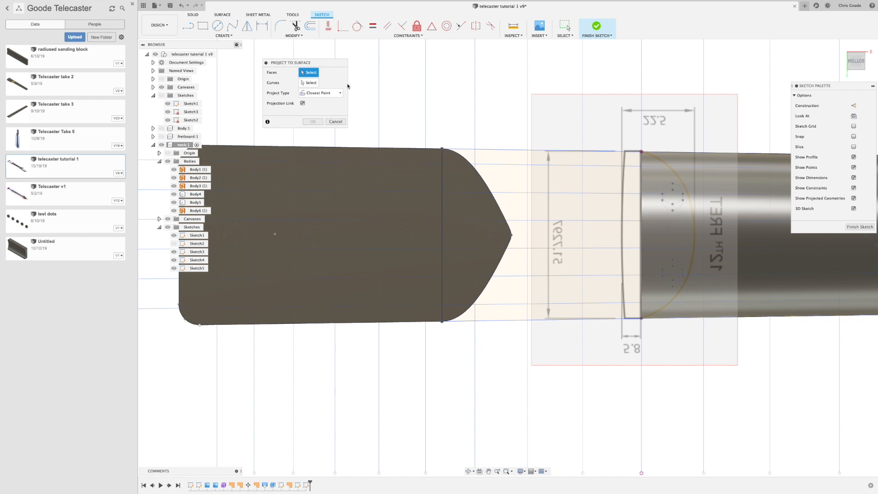
pyautogui.keyDown('shift'); pyautogui.moveTo(723, 198); pyautogui.dragTo(716, 175, button='middle'); pyautogui.keyUp('shift')
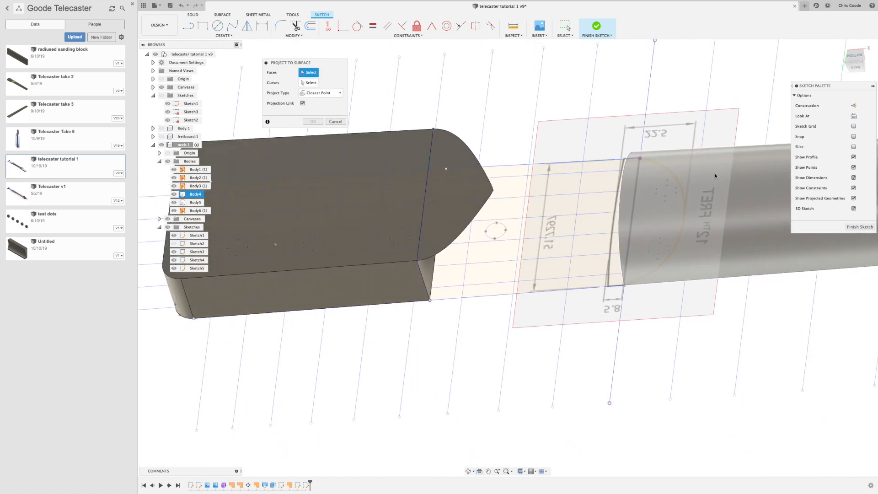
pyautogui.click(764, 233)
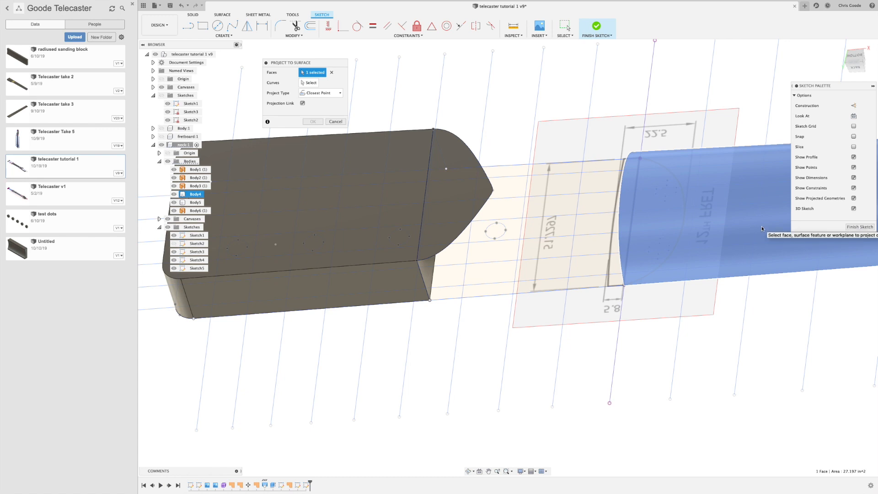
pyautogui.click(466, 195)
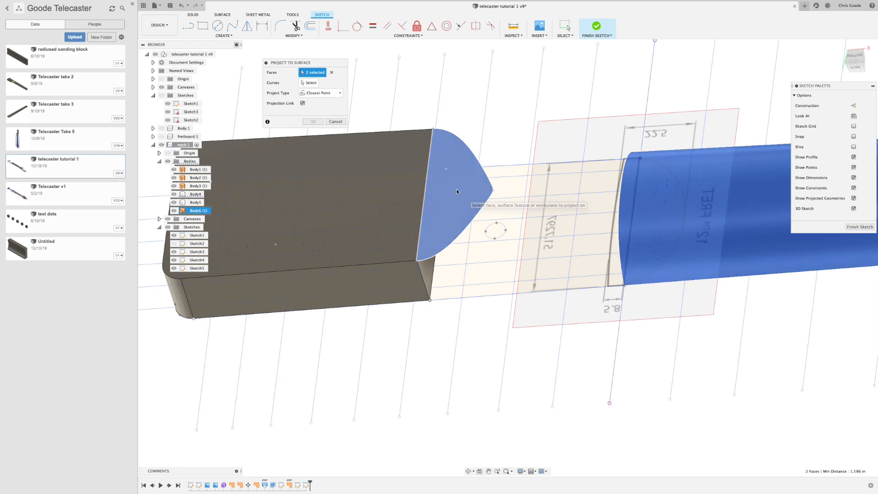
# Choose the six lengthwise lines crossing the gap between heel and shaft as the curves to project.
pyautogui.click(310, 83)
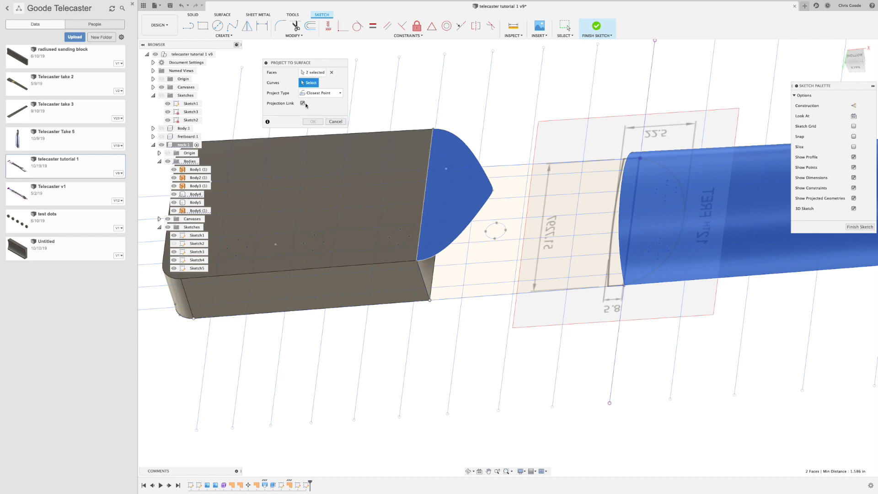
pyautogui.click(513, 177)
pyautogui.click(515, 199)
pyautogui.click(513, 214)
pyautogui.click(512, 239)
pyautogui.click(506, 262)
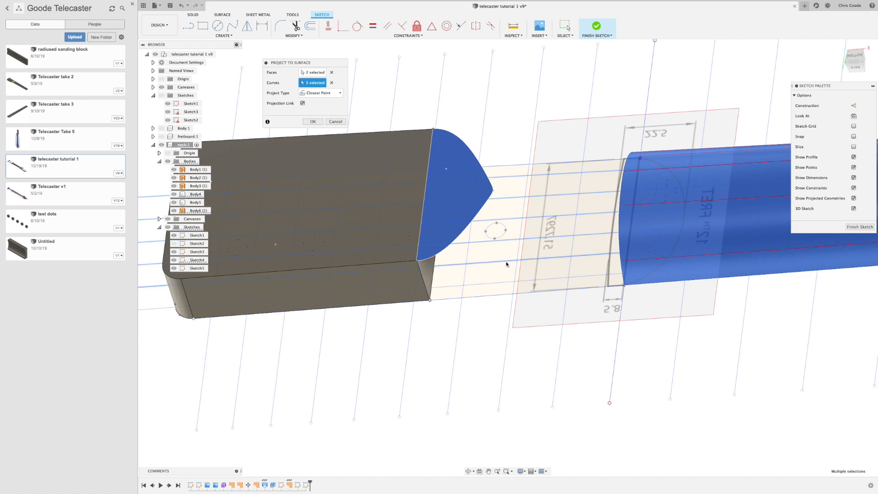
pyautogui.click(502, 284)
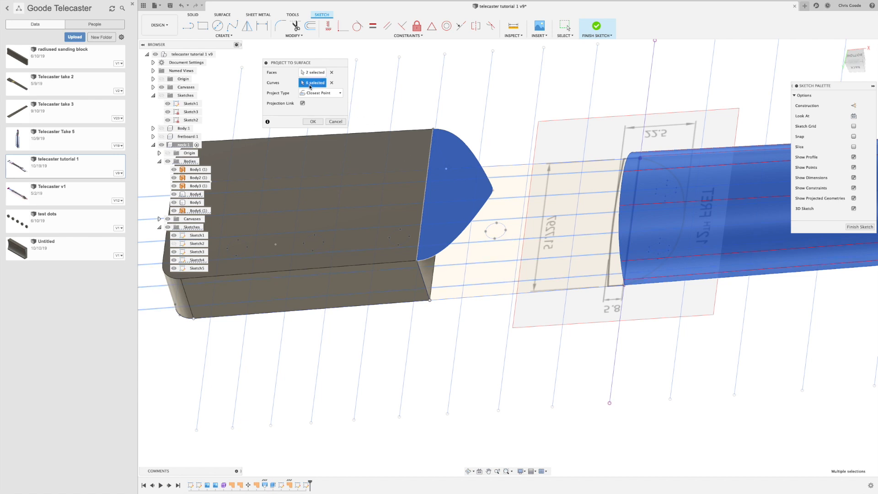
# Turn off the projection link and set the project type to Along Vector, using the vertical origin axis as direction.
pyautogui.click(303, 103)
pyautogui.click(342, 93)
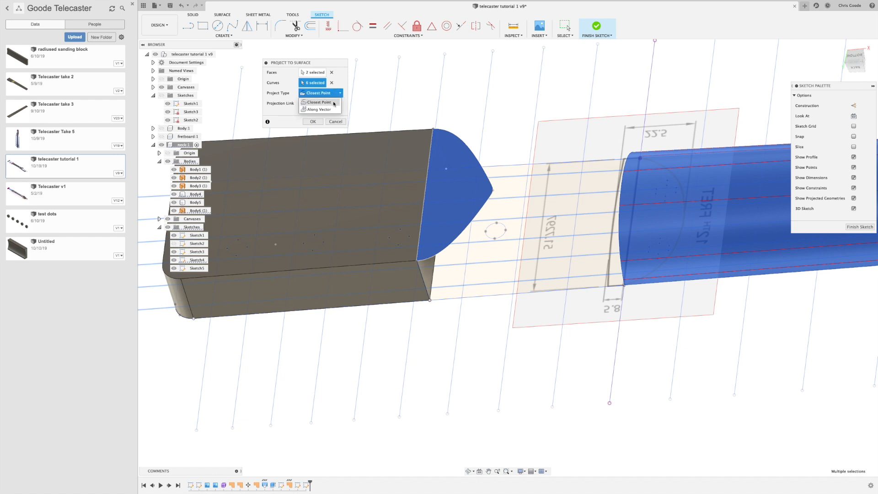
pyautogui.click(320, 104)
pyautogui.scroll(-10, 349, 250)
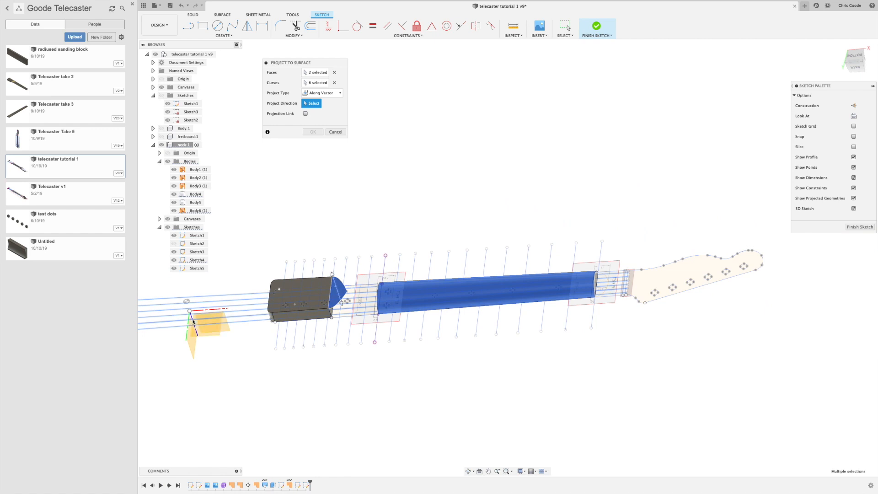
pyautogui.keyDown('shift'); pyautogui.moveTo(203, 339); pyautogui.dragTo(202, 331, button='middle'); pyautogui.keyUp('shift')
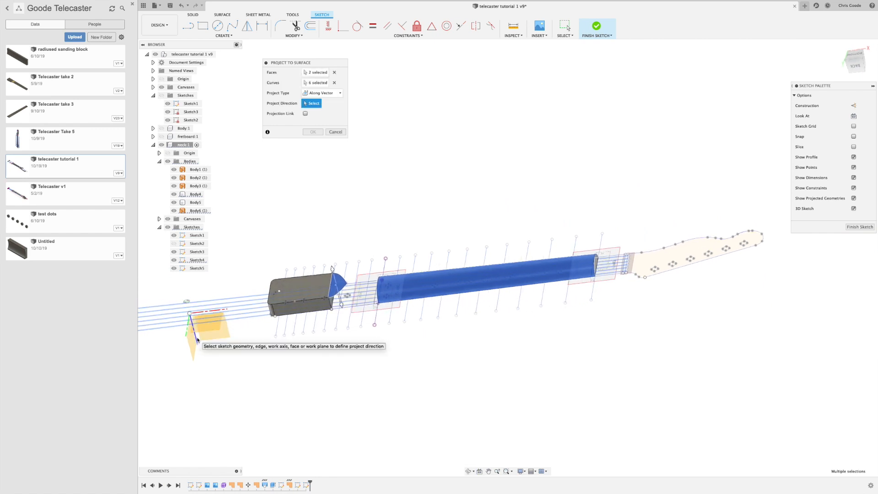
pyautogui.click(197, 339)
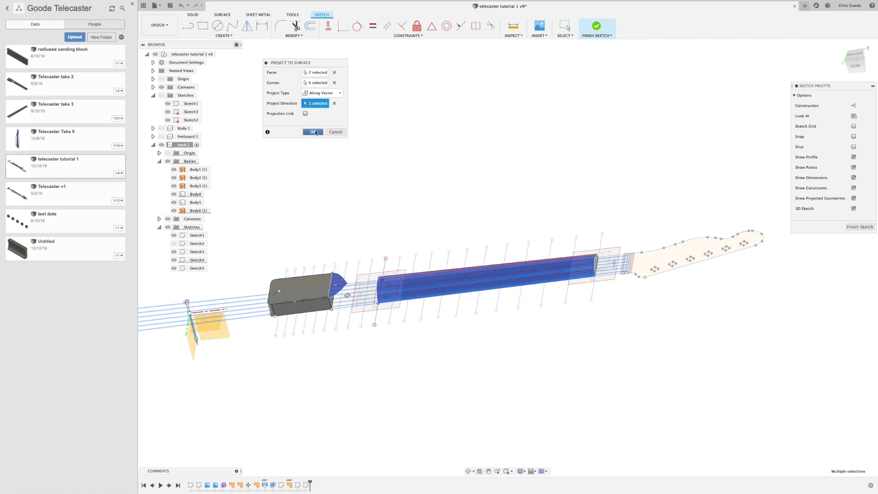
# Confirm the projection onto the shaft and pointed heel surface, and finish the sketch.
pyautogui.keyDown('shift'); pyautogui.moveTo(362, 200); pyautogui.dragTo(364, 229, button='middle'); pyautogui.keyUp('shift')
pyautogui.keyDown('shift'); pyautogui.moveTo(399, 345); pyautogui.dragTo(387, 329, button='middle'); pyautogui.keyUp('shift')
pyautogui.click(313, 132)
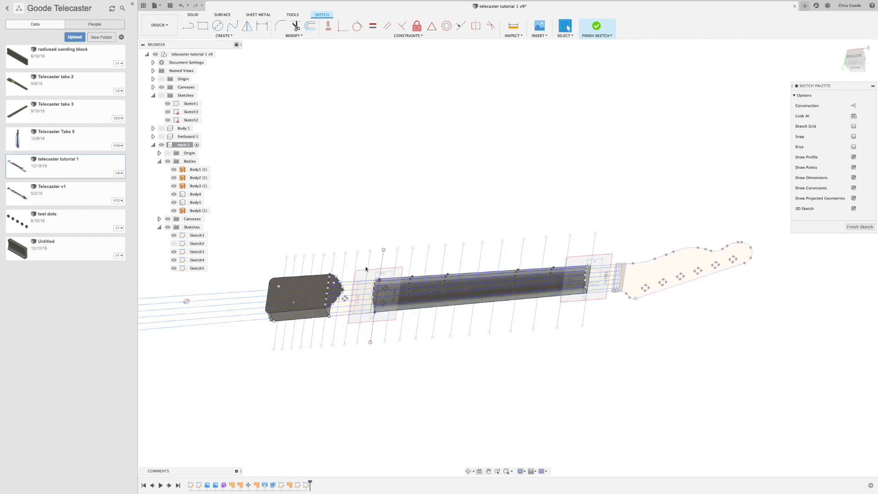
pyautogui.scroll(8, 364, 316)
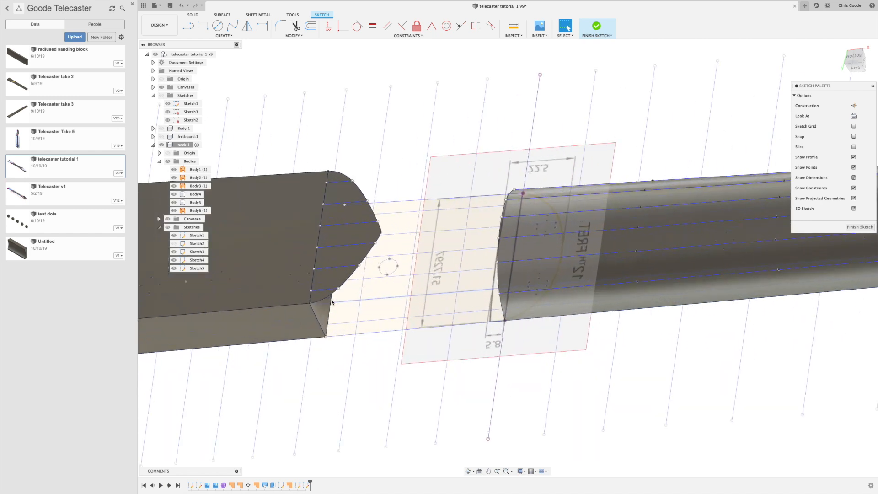
pyautogui.keyDown('shift'); pyautogui.moveTo(516, 327); pyautogui.dragTo(537, 336, button='middle'); pyautogui.keyUp('shift')
pyautogui.moveTo(538, 277); pyautogui.dragTo(533, 380, button='middle')
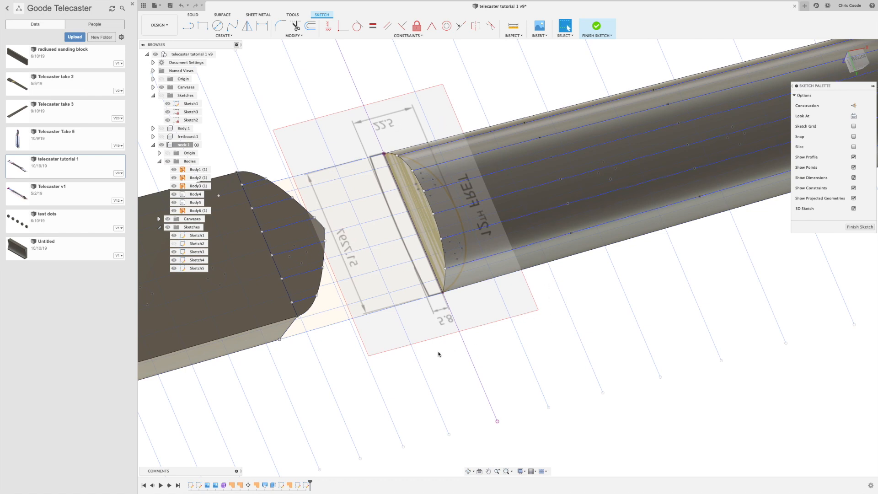
pyautogui.keyDown('shift'); pyautogui.moveTo(382, 356); pyautogui.dragTo(374, 353, button='middle'); pyautogui.keyUp('shift')
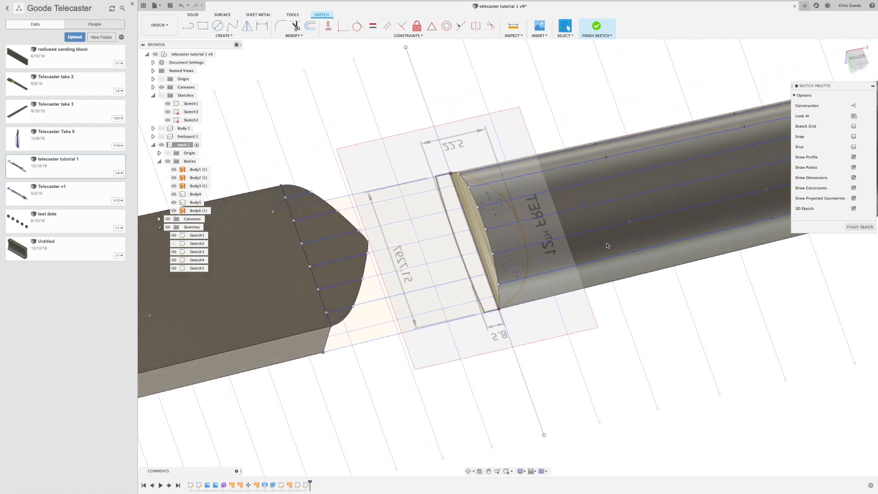
pyautogui.click(853, 227)
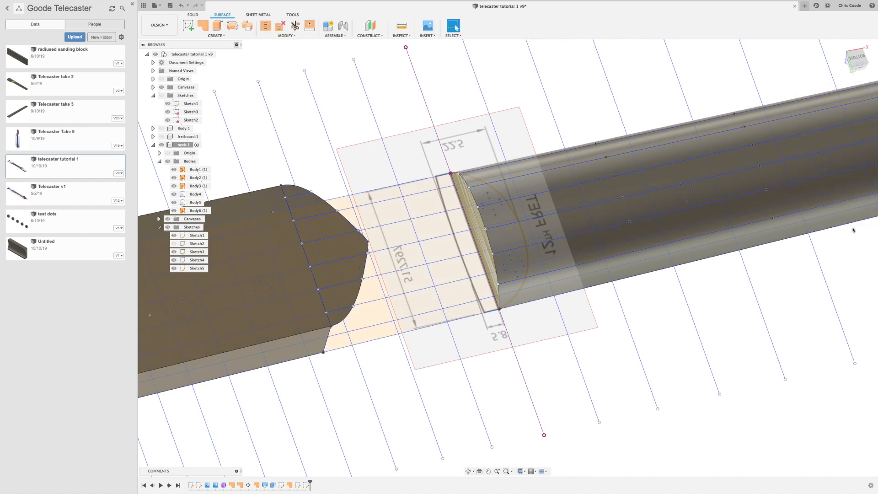
pyautogui.click(197, 260)
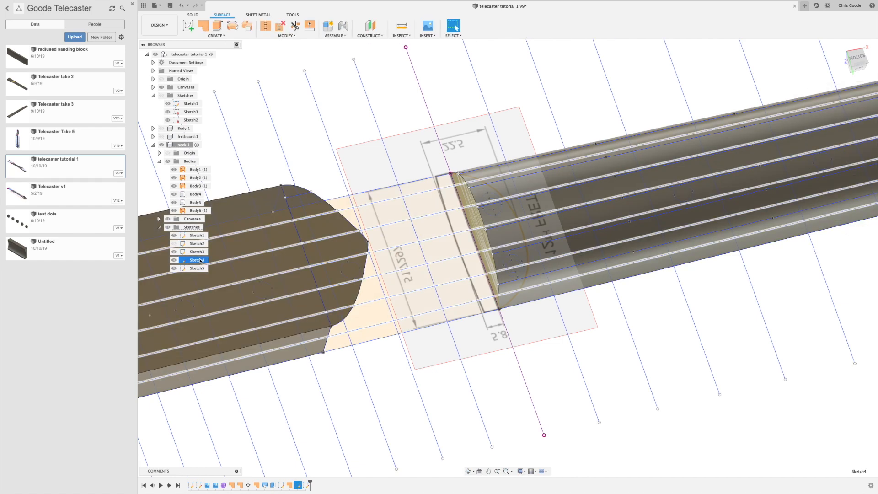
pyautogui.rightClick(200, 261)
pyautogui.click(219, 282)
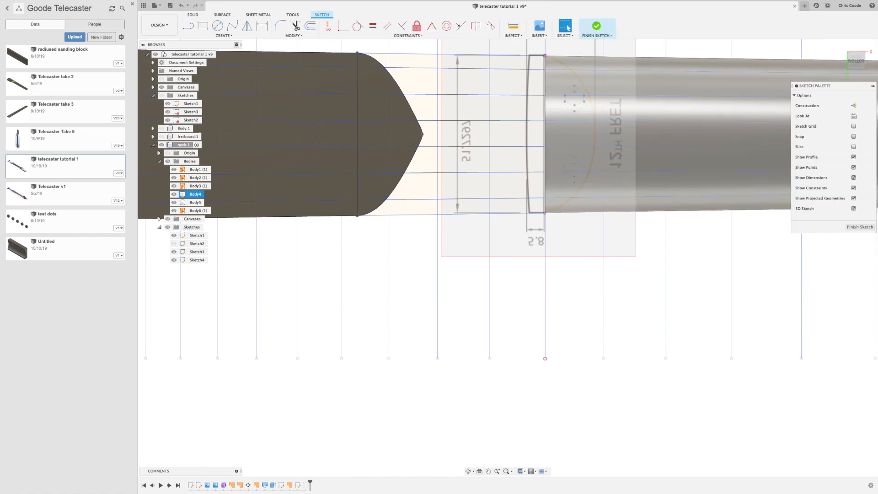
pyautogui.keyDown('shift'); pyautogui.moveTo(192, 269); pyautogui.dragTo(261, 270, button='middle'); pyautogui.keyUp('shift')
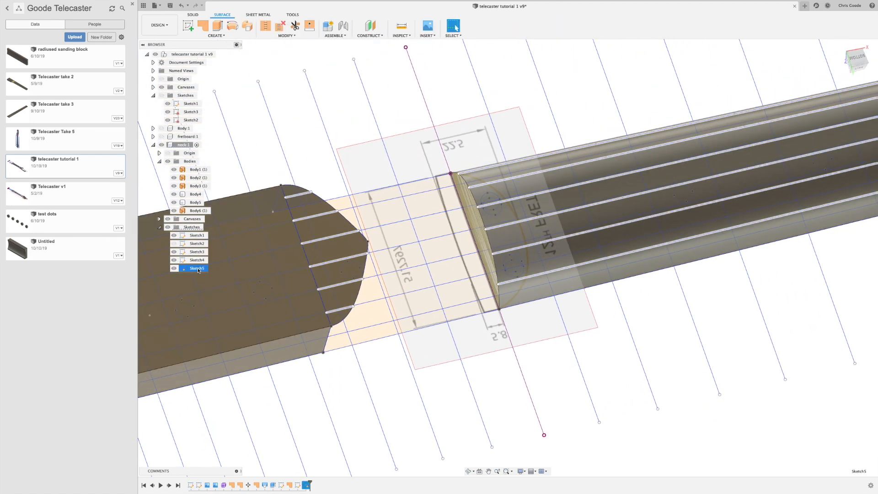
# Reopen Sketch5 and draw a spline bridging the outermost projected line ends on the near side of the heel and shaft.
pyautogui.rightClick(198, 269)
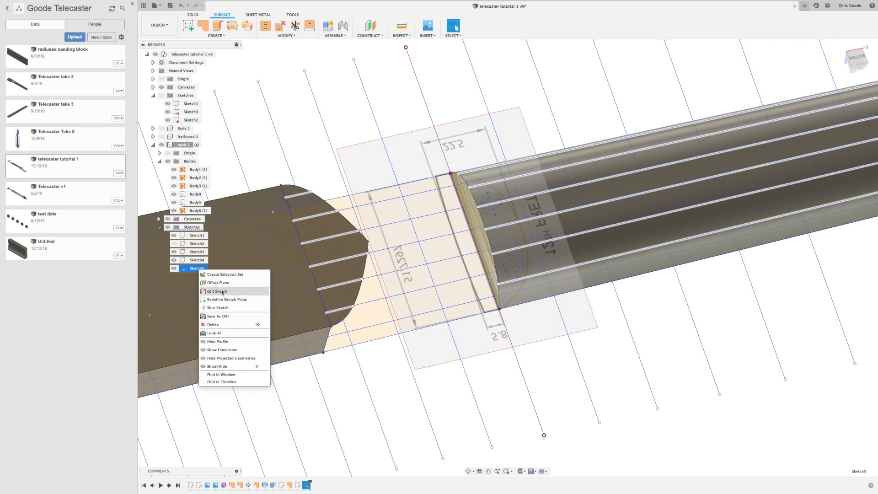
pyautogui.click(217, 291)
pyautogui.click(232, 26)
pyautogui.moveTo(389, 263)
pyautogui.keyDown('shift'); pyautogui.mouseDown(button='middle')
pyautogui.moveTo(382, 239)
pyautogui.moveTo(406, 212)
pyautogui.moveTo(354, 308)
pyautogui.mouseUp(button='middle'); pyautogui.keyUp('shift')
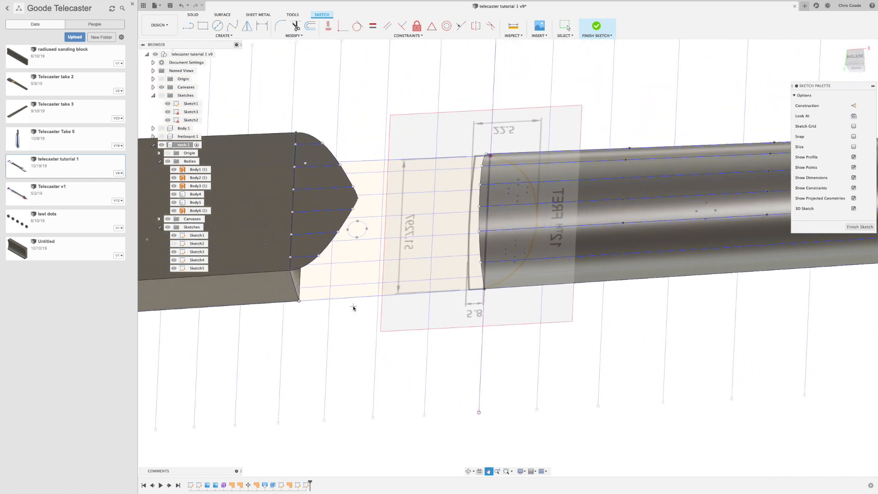
pyautogui.click(319, 257)
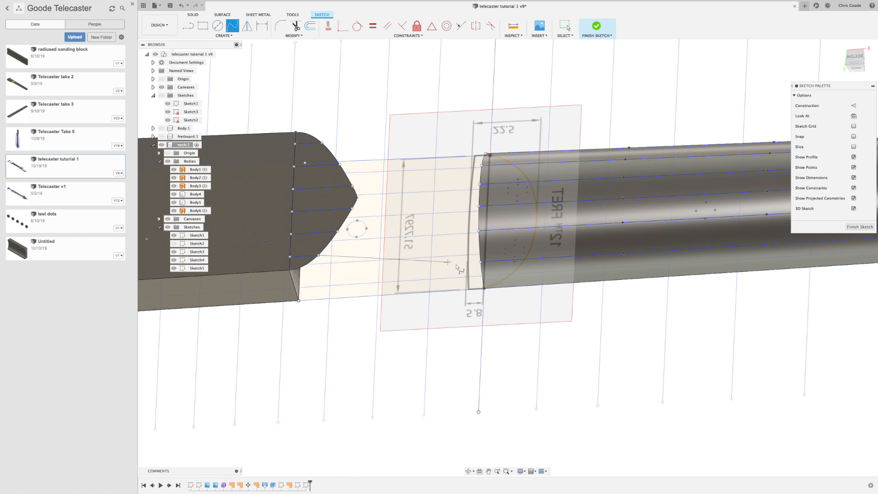
pyautogui.click(480, 262)
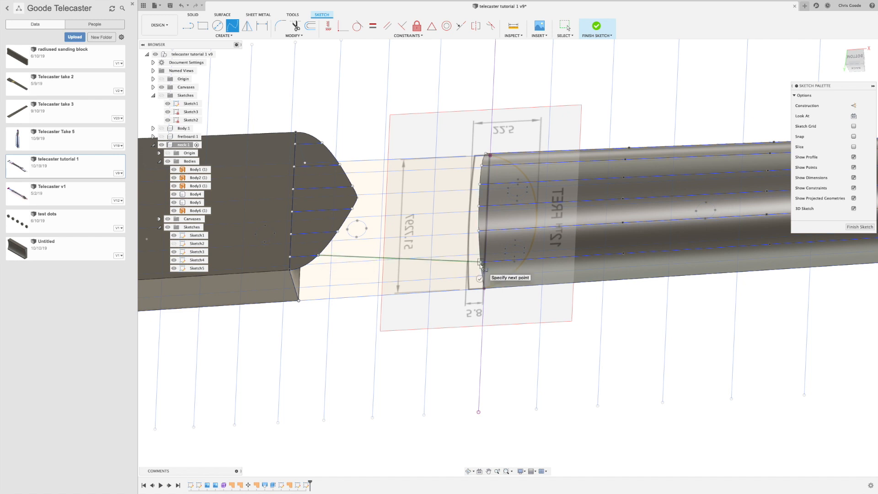
pyautogui.click(479, 278)
# Draw splines joining the ends of the next four projected lines across the gap between shaft and heel.
pyautogui.click(478, 230)
pyautogui.doubleClick(337, 232)
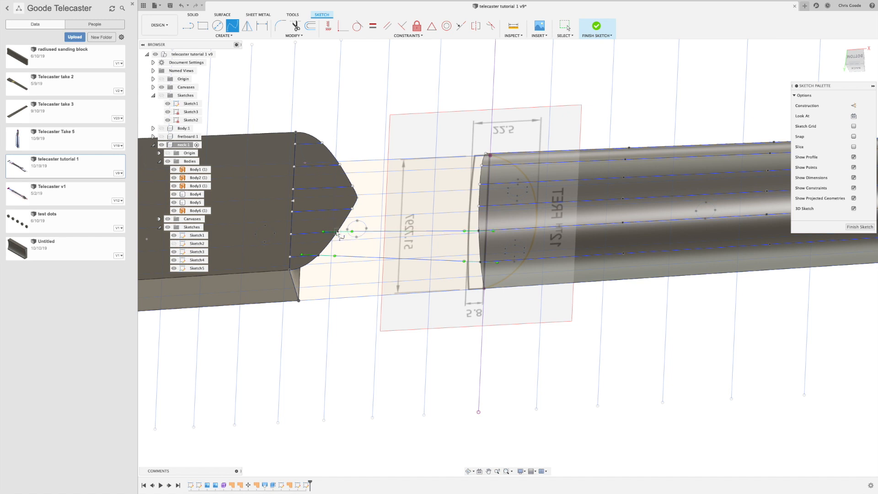
pyautogui.doubleClick(479, 207)
pyautogui.doubleClick(352, 185)
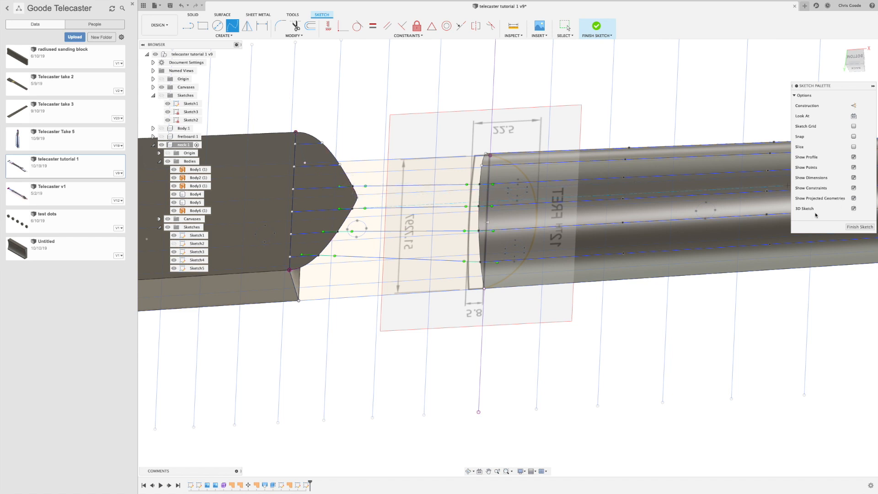
pyautogui.click(482, 165)
pyautogui.doubleClick(341, 164)
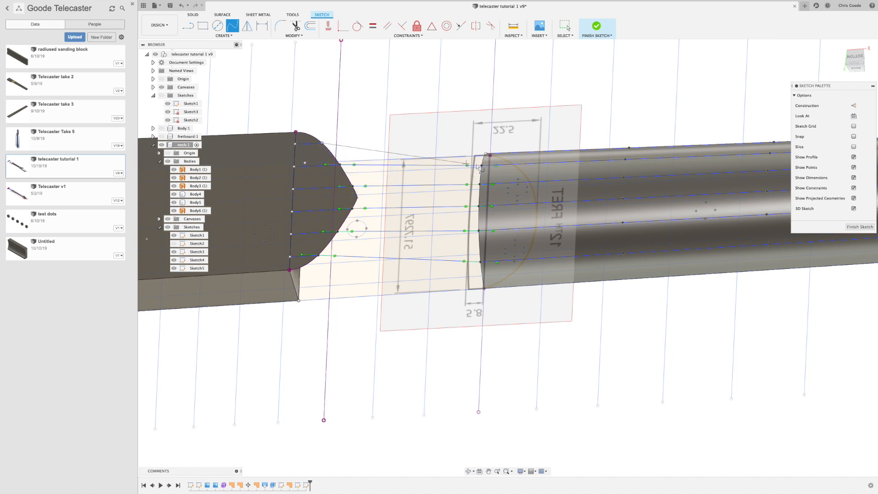
# Try to draw a spline joining the sixth projected line's ends on the far side of the heel and shaft.
pyautogui.keyDown('shift'); pyautogui.moveTo(478, 167); pyautogui.dragTo(481, 196, button='middle'); pyautogui.keyUp('shift')
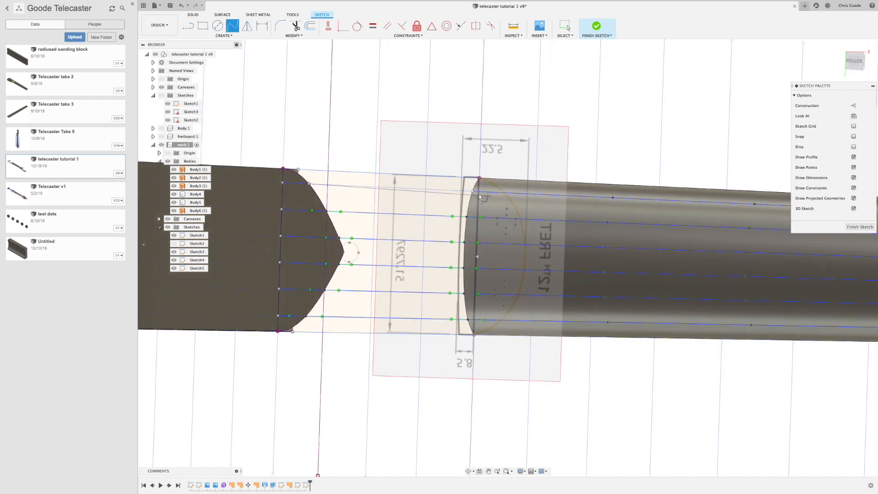
pyautogui.click(473, 191)
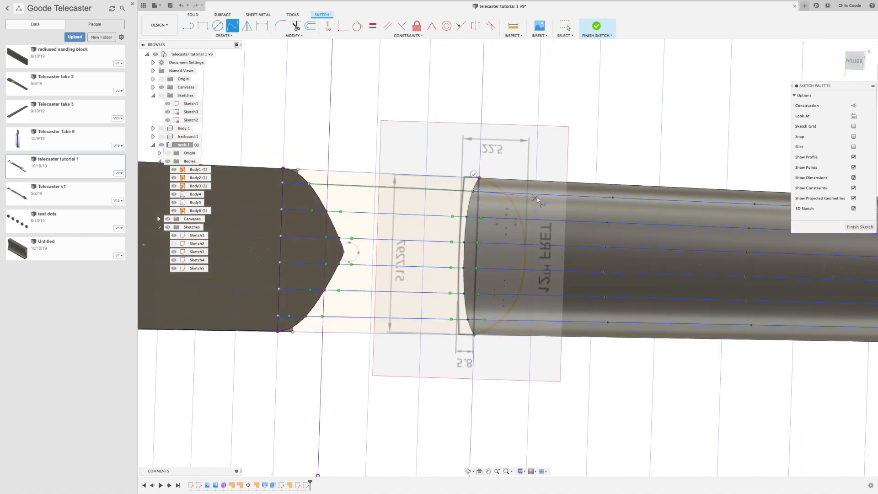
pyautogui.click(470, 172)
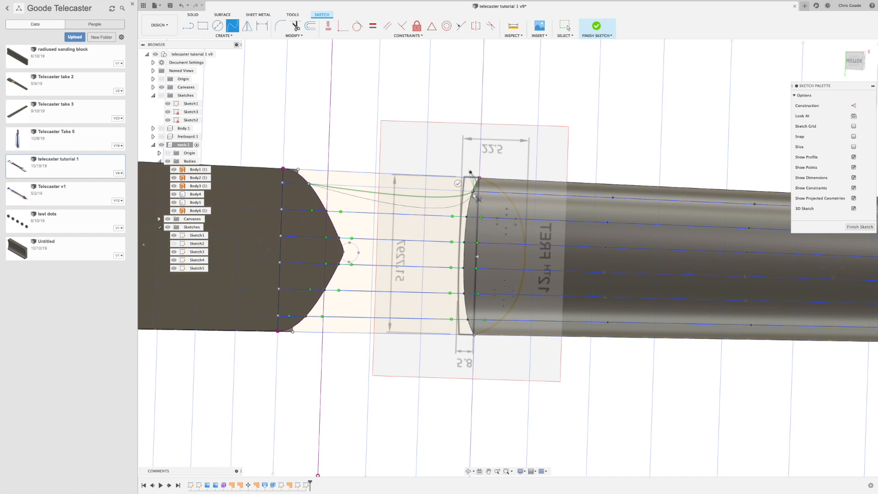
pyautogui.press('super+z')
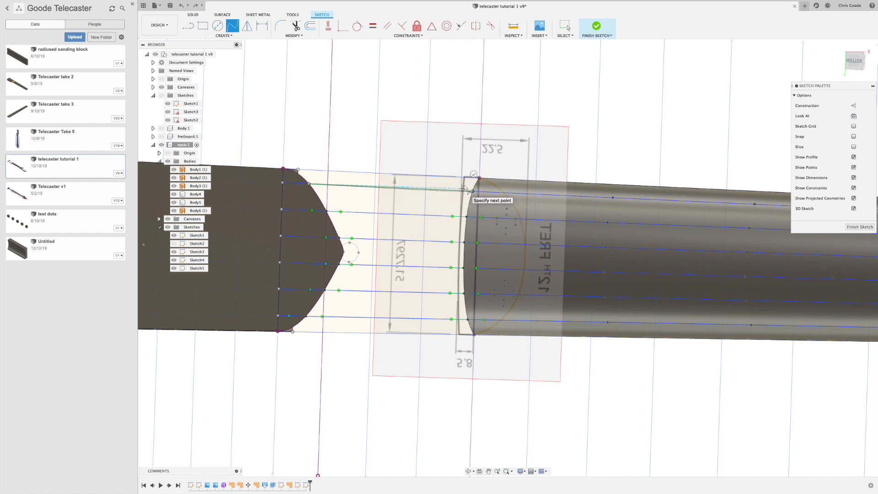
pyautogui.click(474, 175)
pyautogui.moveTo(500, 282)
pyautogui.keyDown('shift'); pyautogui.mouseDown(button='middle')
pyautogui.moveTo(491, 255)
pyautogui.moveTo(487, 264)
pyautogui.mouseUp(button='middle'); pyautogui.keyUp('shift')
pyautogui.press('Escape')
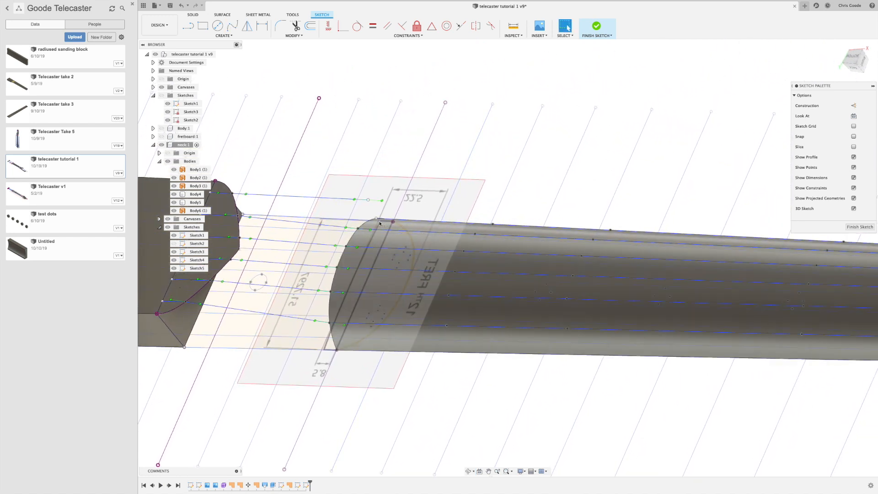
# Draw a spline joining the sixth projected line's ends across the gap between the heel and the shaft's far side.
pyautogui.click(233, 26)
pyautogui.click(232, 194)
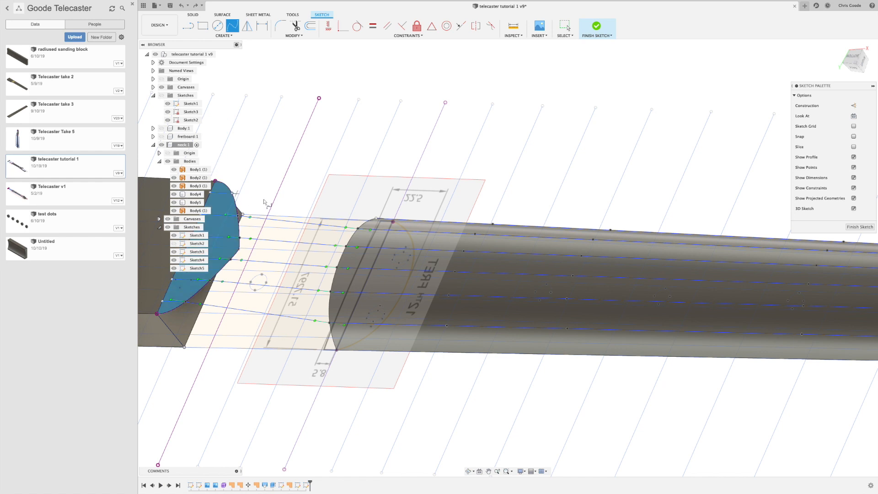
pyautogui.click(376, 219)
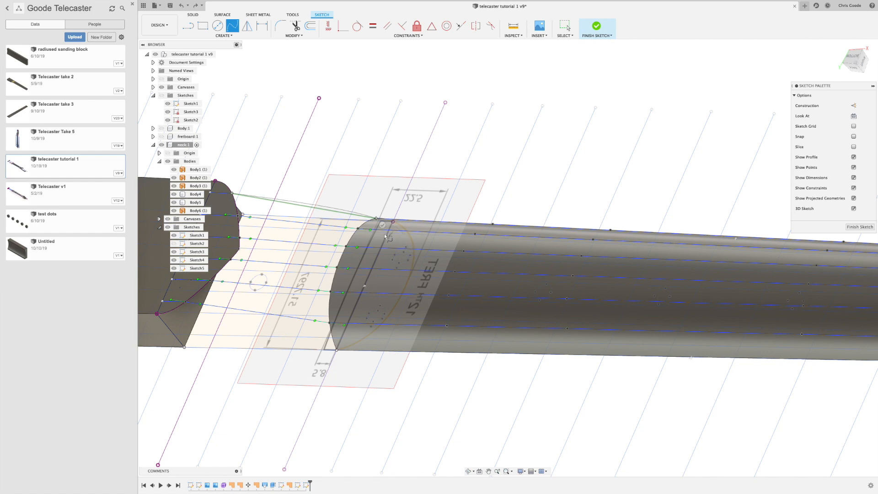
pyautogui.click(384, 226)
pyautogui.keyDown('shift'); pyautogui.moveTo(410, 207); pyautogui.dragTo(431, 191, button='middle'); pyautogui.keyUp('shift')
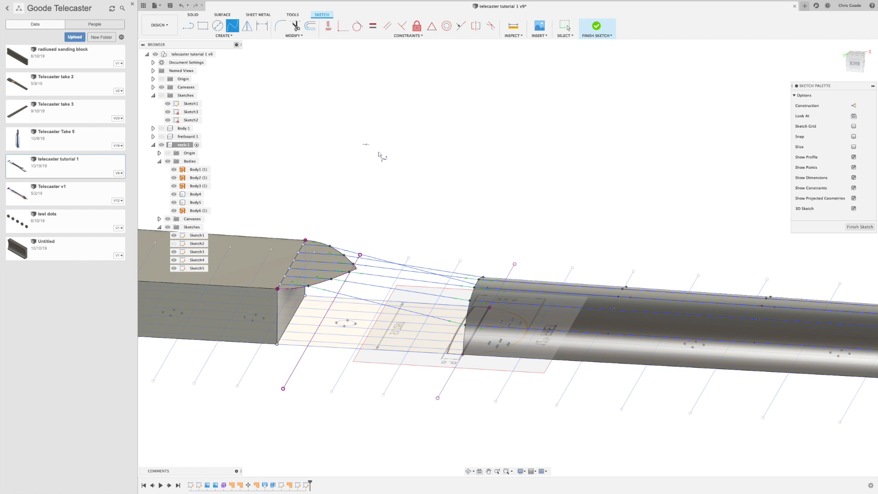
pyautogui.press('Escape')
# Make the first two bridging splines on the near side tangent to their matching projected lines on the shaft.
pyautogui.scroll(5, 457, 311)
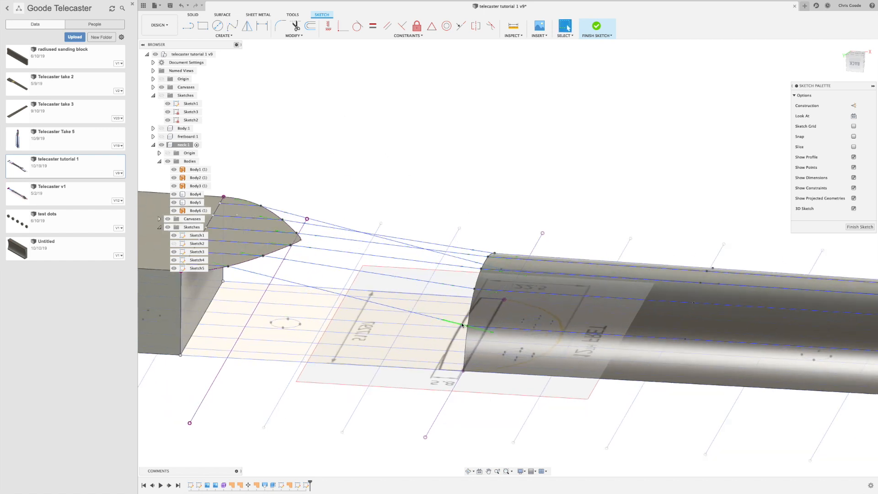
pyautogui.click(391, 310)
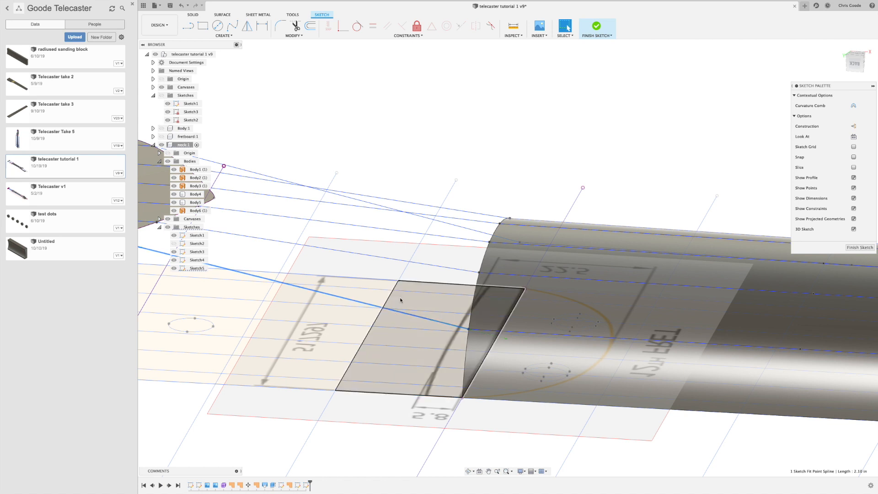
pyautogui.click(358, 26)
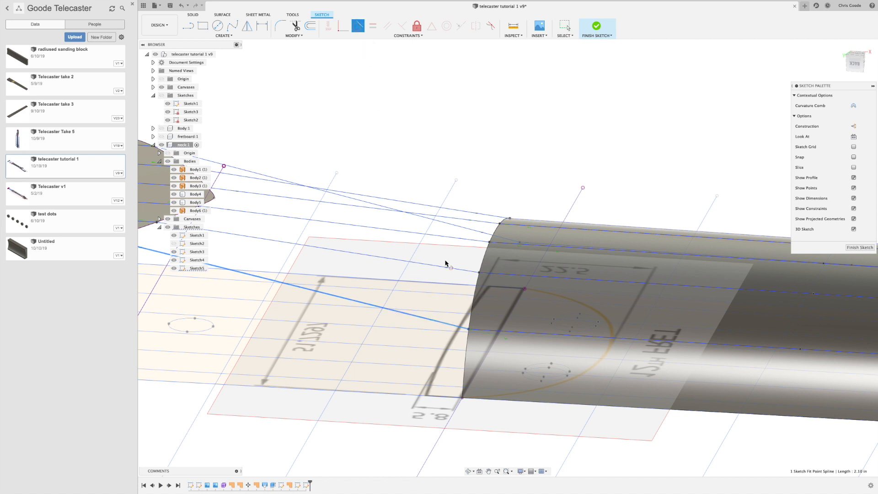
pyautogui.click(519, 335)
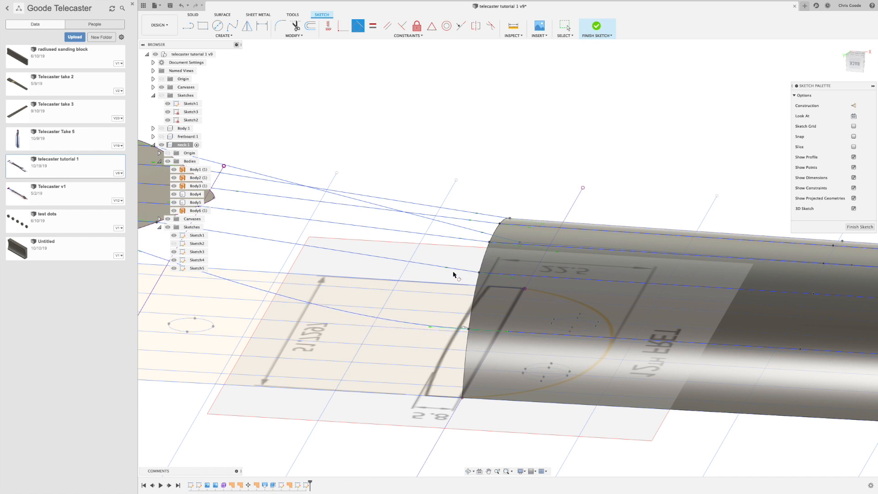
pyautogui.click(437, 266)
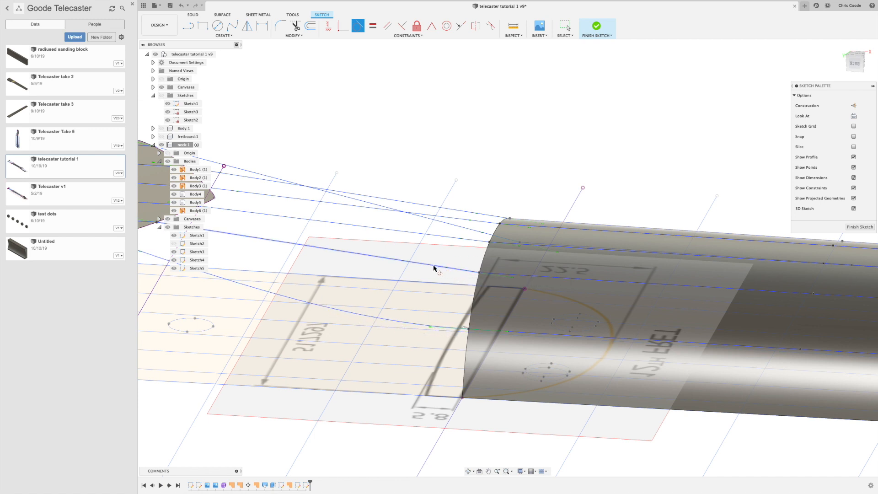
pyautogui.click(547, 277)
# Make the third and fourth bridging splines tangent to their matching projected lines on the shaft.
pyautogui.moveTo(421, 231)
pyautogui.keyDown('shift'); pyautogui.mouseDown(button='middle')
pyautogui.moveTo(427, 238)
pyautogui.moveTo(412, 257)
pyautogui.mouseUp(button='middle'); pyautogui.keyUp('shift')
pyautogui.click(265, 268)
pyautogui.click(582, 314)
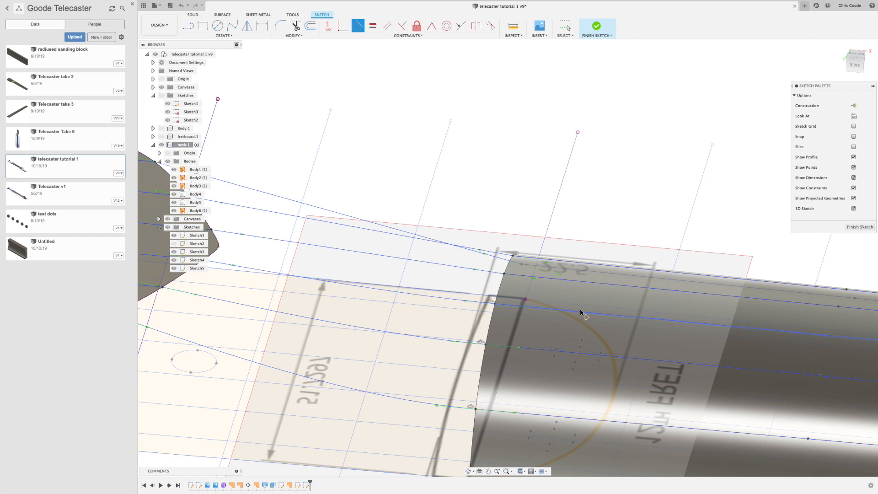
pyautogui.click(367, 253)
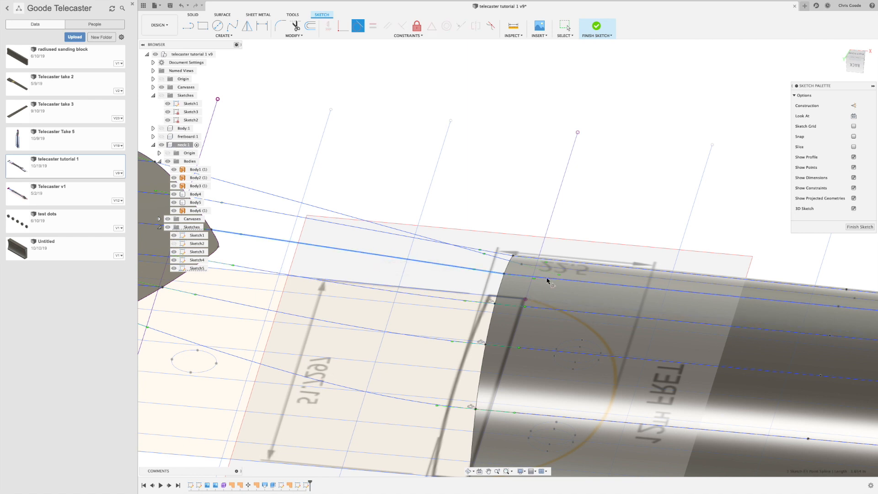
pyautogui.click(582, 282)
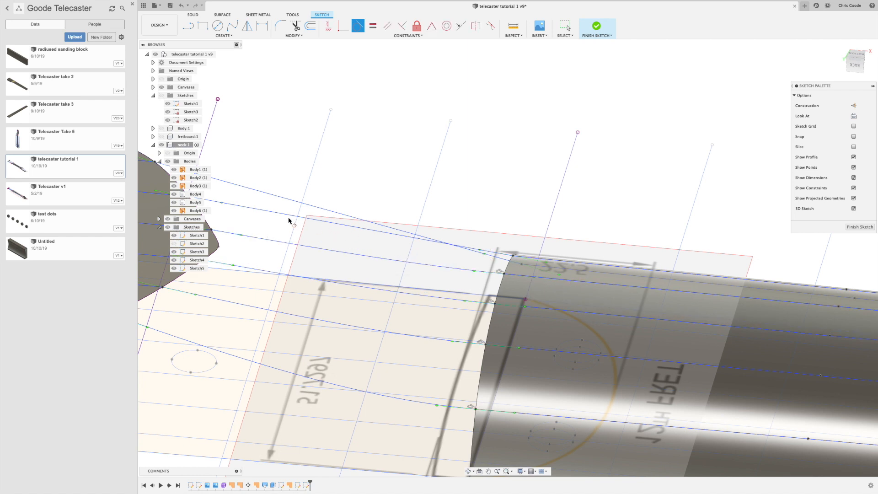
# Make the fifth and sixth bridging splines on the far side tangent to their matching projected lines on the shaft.
pyautogui.click(367, 235)
pyautogui.keyDown('shift'); pyautogui.moveTo(633, 271); pyautogui.dragTo(589, 291, button='middle'); pyautogui.keyUp('shift')
pyautogui.click(554, 308)
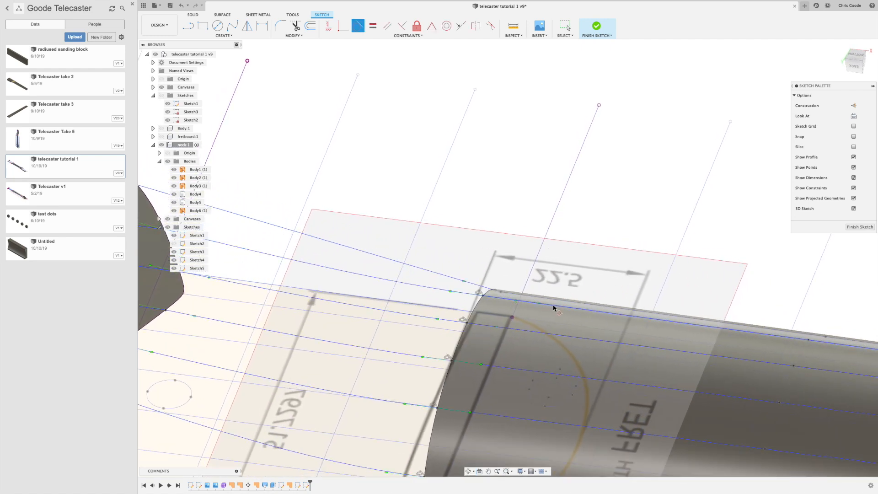
pyautogui.moveTo(576, 284)
pyautogui.keyDown('shift'); pyautogui.mouseDown(button='middle')
pyautogui.moveTo(570, 292)
pyautogui.moveTo(592, 251)
pyautogui.moveTo(569, 279)
pyautogui.moveTo(547, 285)
pyautogui.mouseUp(button='middle'); pyautogui.keyUp('shift')
pyautogui.moveTo(406, 257); pyautogui.dragTo(736, 96, button='middle')
pyautogui.moveTo(564, 234)
pyautogui.keyDown('shift'); pyautogui.mouseDown(button='middle')
pyautogui.moveTo(567, 227)
pyautogui.moveTo(512, 245)
pyautogui.moveTo(634, 248)
pyautogui.mouseUp(button='middle'); pyautogui.keyUp('shift')
pyautogui.scroll(1, 442, 303)
pyautogui.click(428, 309)
pyautogui.moveTo(651, 358)
pyautogui.keyDown('shift'); pyautogui.mouseDown(button='middle')
pyautogui.moveTo(625, 360)
pyautogui.moveTo(623, 245)
pyautogui.moveTo(846, 120)
pyautogui.mouseUp(button='middle'); pyautogui.keyUp('shift')
pyautogui.moveTo(335, 372); pyautogui.dragTo(584, 234, button='middle')
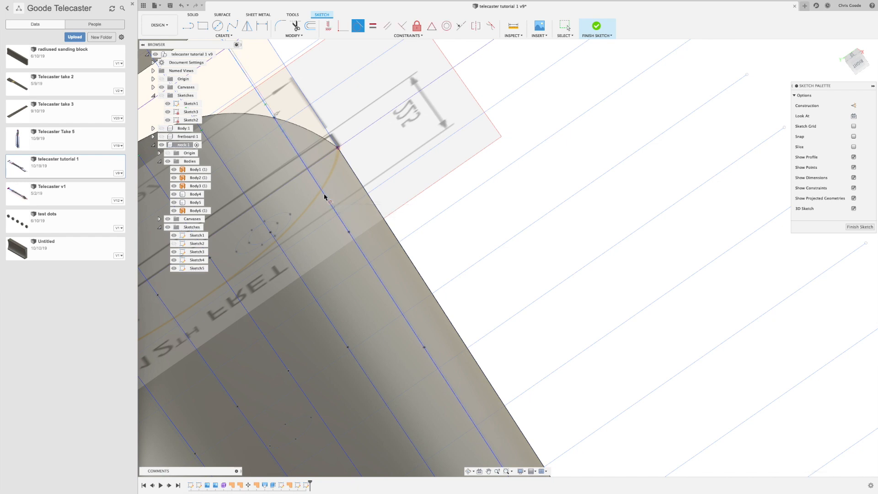
pyautogui.scroll(-6, 329, 263)
pyautogui.keyDown('shift'); pyautogui.moveTo(325, 311); pyautogui.dragTo(368, 303, button='middle'); pyautogui.keyUp('shift')
pyautogui.moveTo(533, 251); pyautogui.dragTo(320, 302, button='middle')
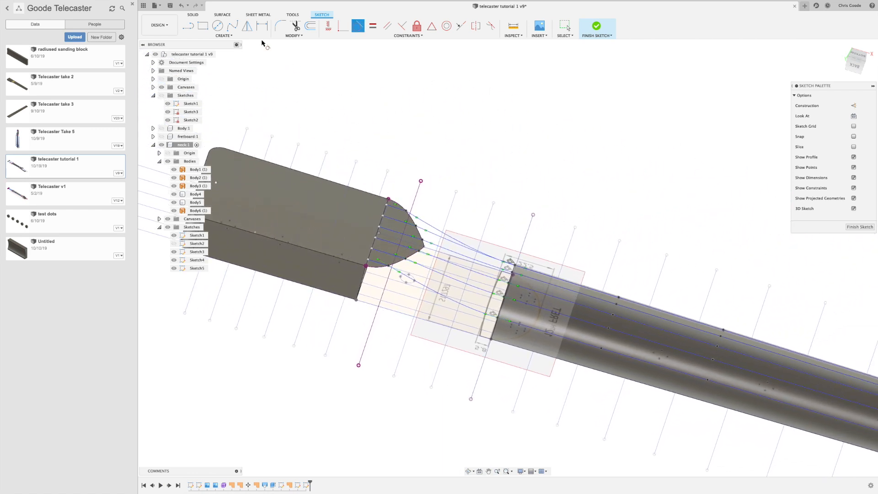
# Draw a spline from the heel's near upper corner to the shaft's near bottom corner, and make it tangent to the shaft edge.
pyautogui.click(233, 28)
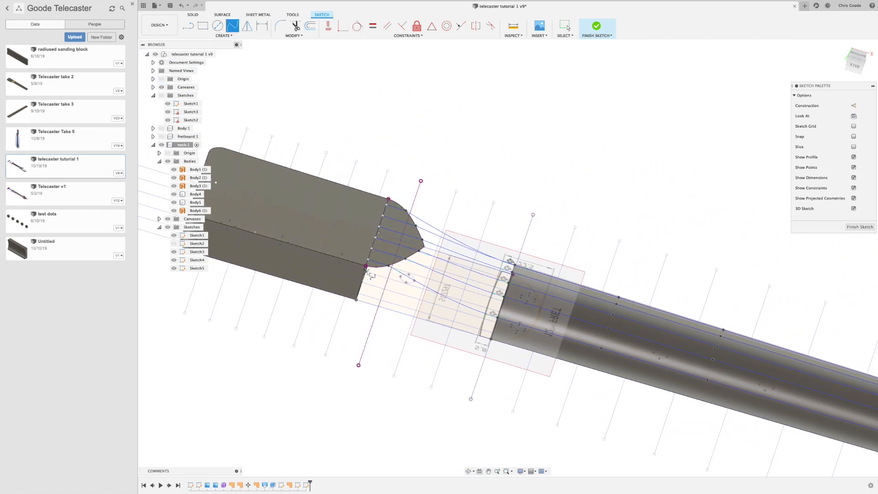
pyautogui.click(366, 266)
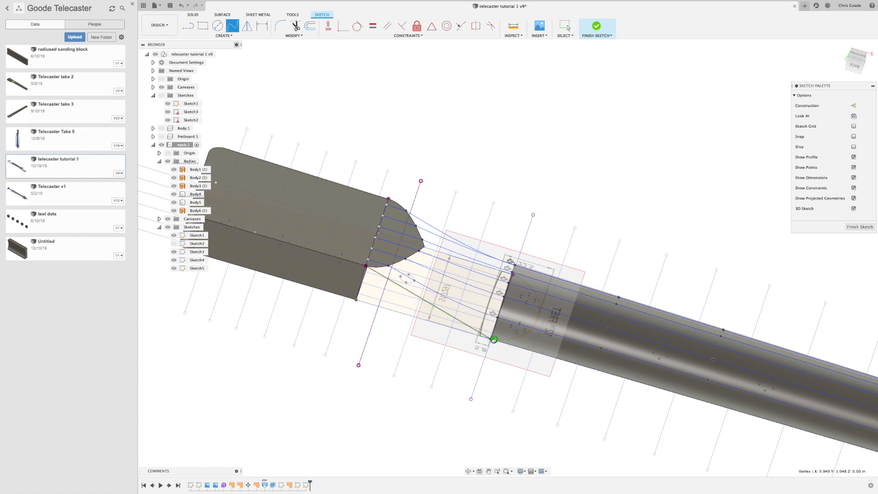
pyautogui.click(493, 339)
pyautogui.click(358, 26)
pyautogui.click(452, 321)
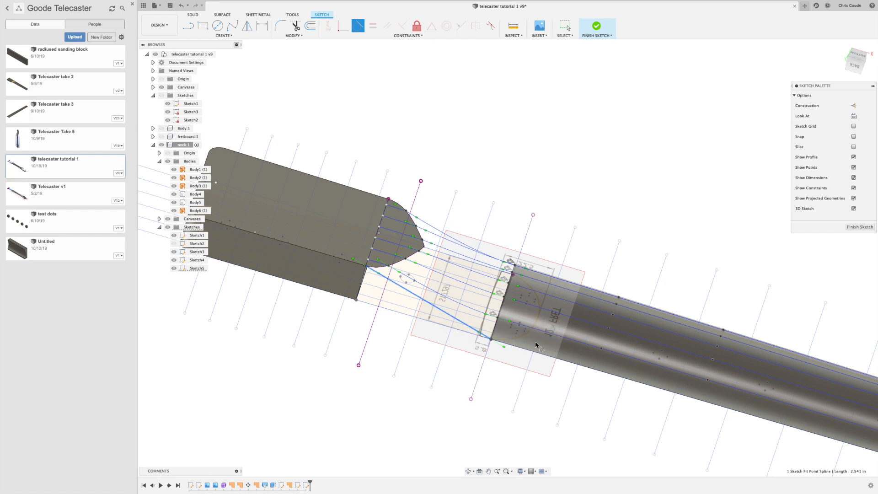
pyautogui.click(577, 366)
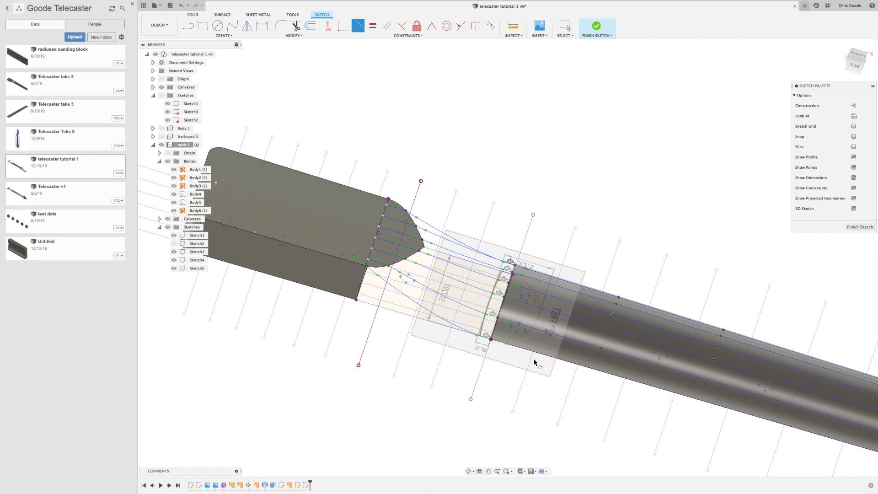
# Draw a spline from the heel's far upper corner to the shaft's far bottom corner, and make it tangent to the shaft edge.
pyautogui.keyDown('shift'); pyautogui.moveTo(535, 363); pyautogui.dragTo(602, 197, button='middle'); pyautogui.keyUp('shift')
pyautogui.keyDown('shift'); pyautogui.moveTo(596, 243); pyautogui.dragTo(590, 247, button='middle'); pyautogui.keyUp('shift')
pyautogui.click(232, 25)
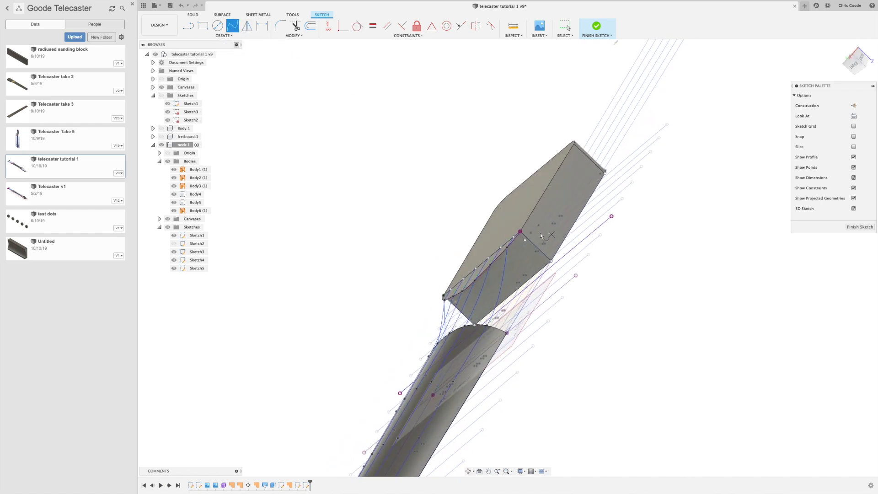
pyautogui.click(520, 232)
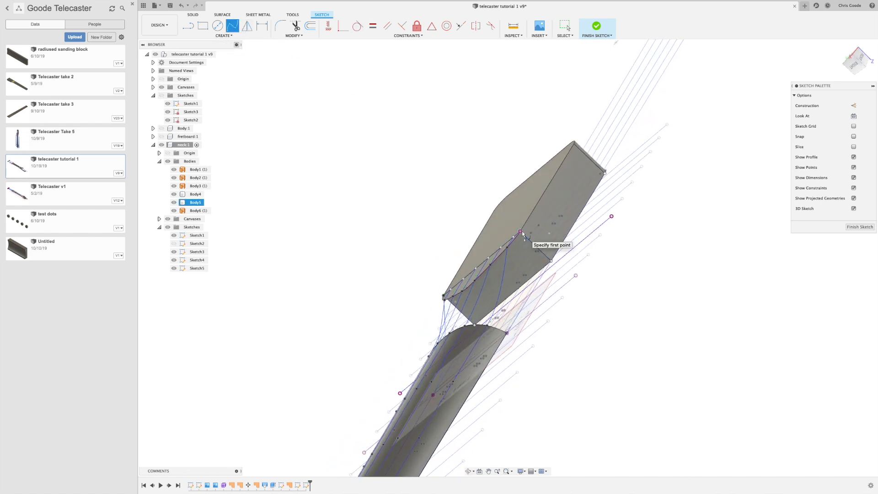
pyautogui.click(507, 333)
pyautogui.click(499, 321)
pyautogui.click(359, 26)
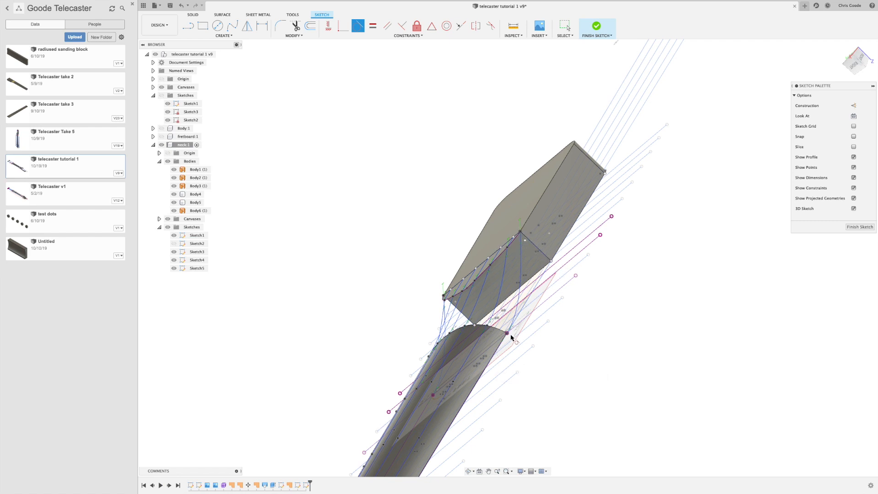
# Draw splines down the heel's far vertical edge and from its lower corner to the shaft's far bottom corner.
pyautogui.click(232, 26)
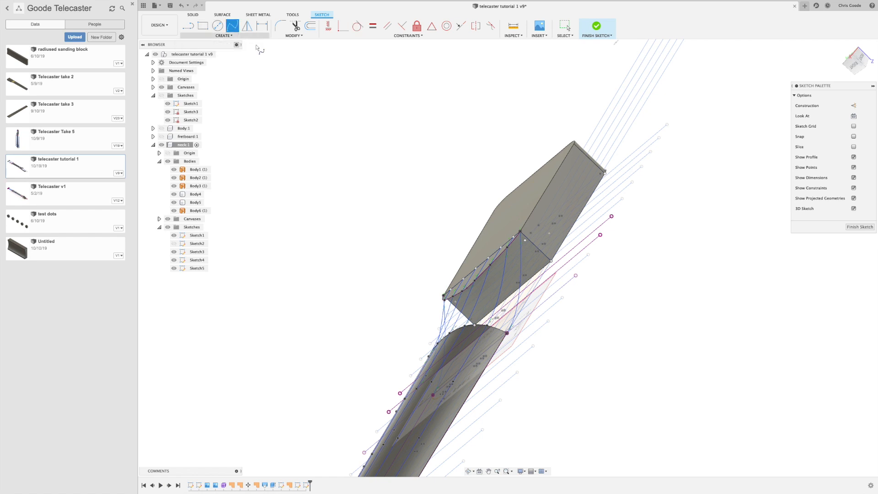
pyautogui.click(520, 232)
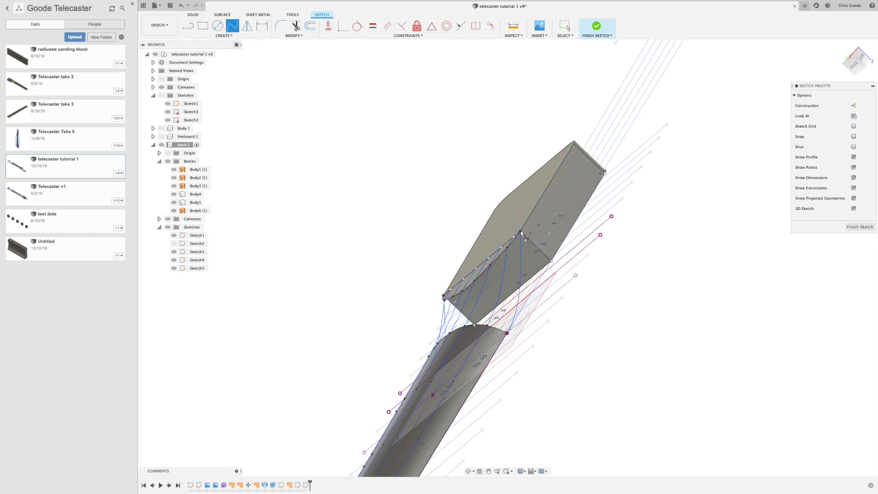
pyautogui.click(552, 261)
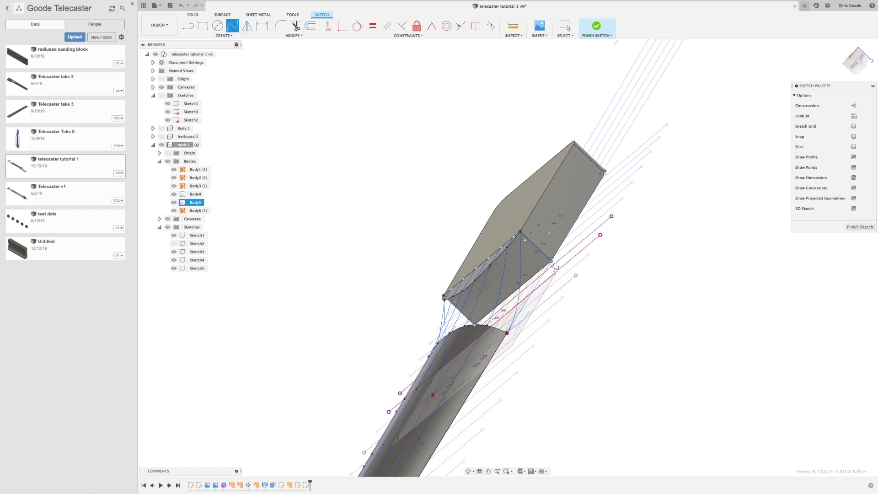
pyautogui.click(507, 333)
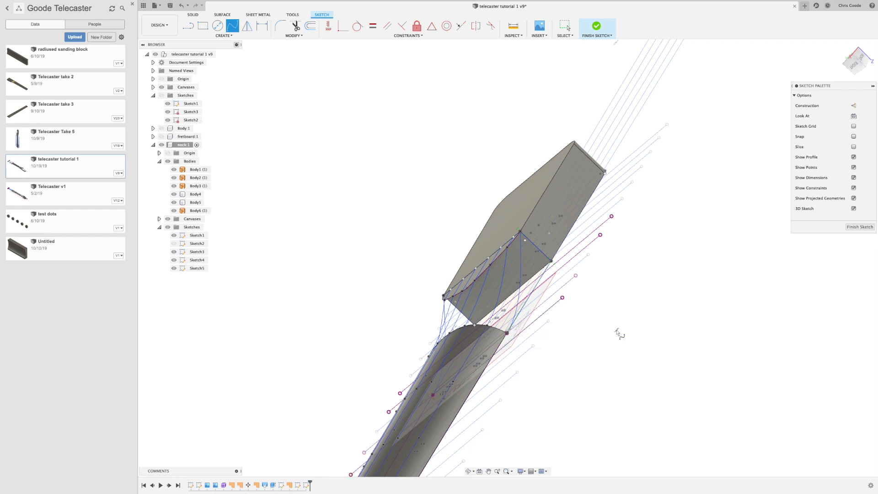
# Draw splines across the heel's fretboard-side end edge and from its near lower corner to the shaft's near bottom corner.
pyautogui.keyDown('shift'); pyautogui.moveTo(619, 333); pyautogui.dragTo(600, 320, button='middle'); pyautogui.keyUp('shift')
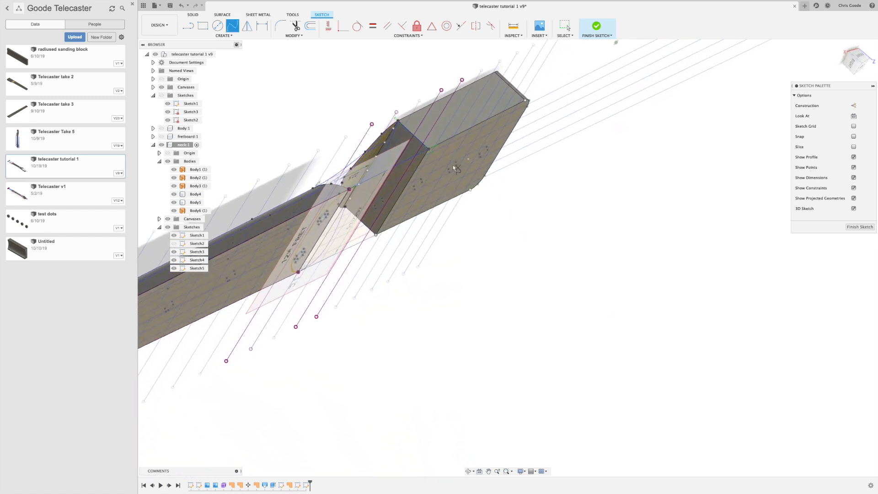
pyautogui.click(428, 150)
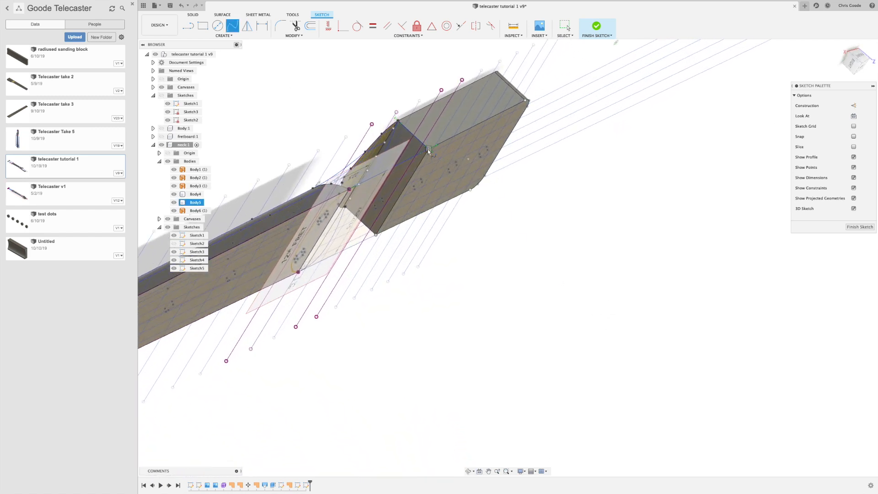
pyautogui.click(376, 235)
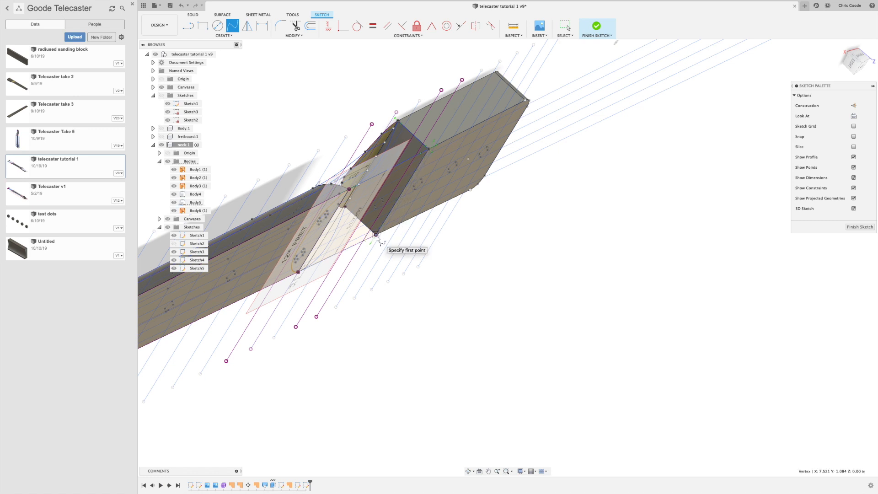
pyautogui.click(298, 272)
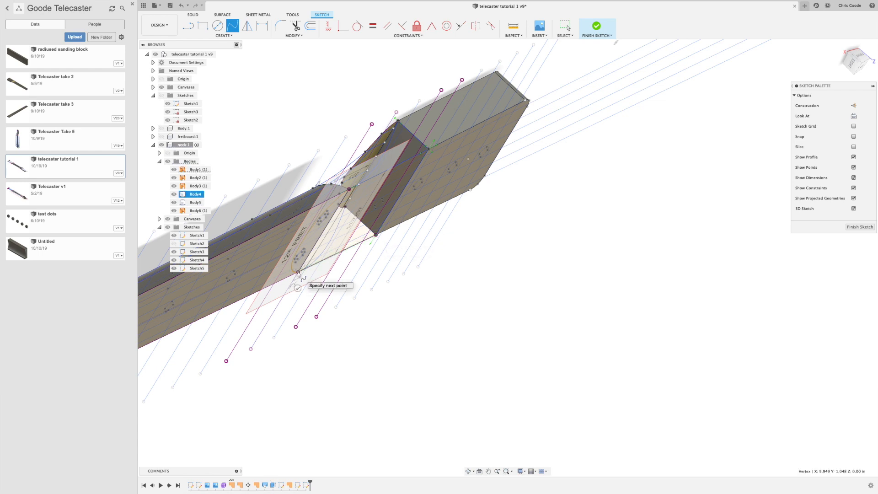
# Draw a spline along the heel's near vertical edge between its upper and lower corners, and finish the sketch.
pyautogui.keyDown('shift'); pyautogui.moveTo(345, 296); pyautogui.dragTo(414, 297, button='middle'); pyautogui.keyUp('shift')
pyautogui.moveTo(626, 233); pyautogui.dragTo(255, 252, button='middle')
pyautogui.keyDown('shift'); pyautogui.moveTo(519, 352); pyautogui.dragTo(539, 341, button='middle'); pyautogui.keyUp('shift')
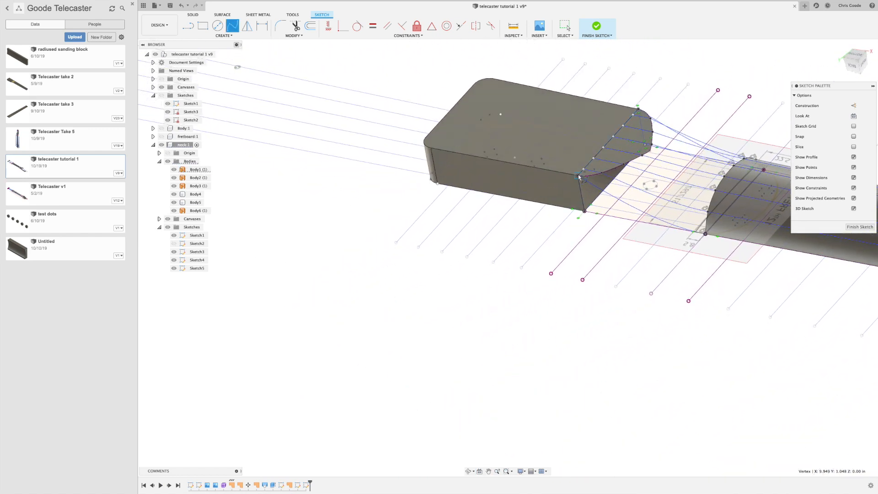
pyautogui.click(578, 177)
pyautogui.moveTo(599, 254); pyautogui.dragTo(321, 373, button='middle')
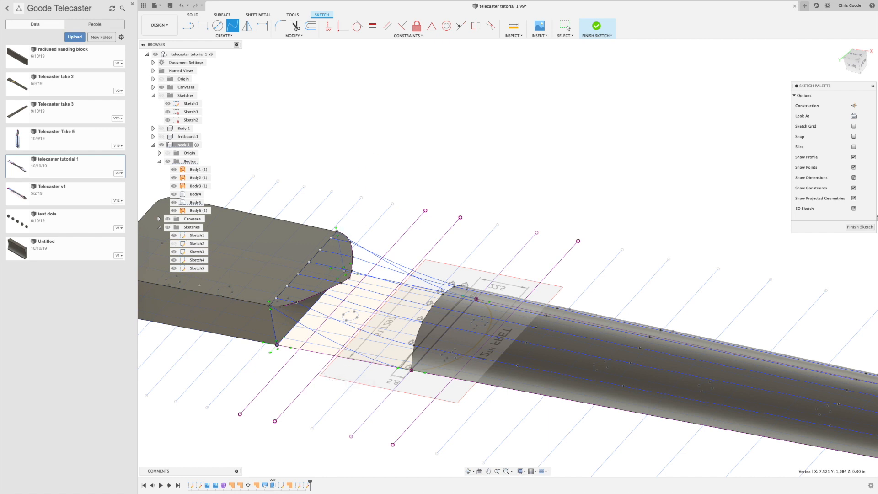
pyautogui.click(865, 228)
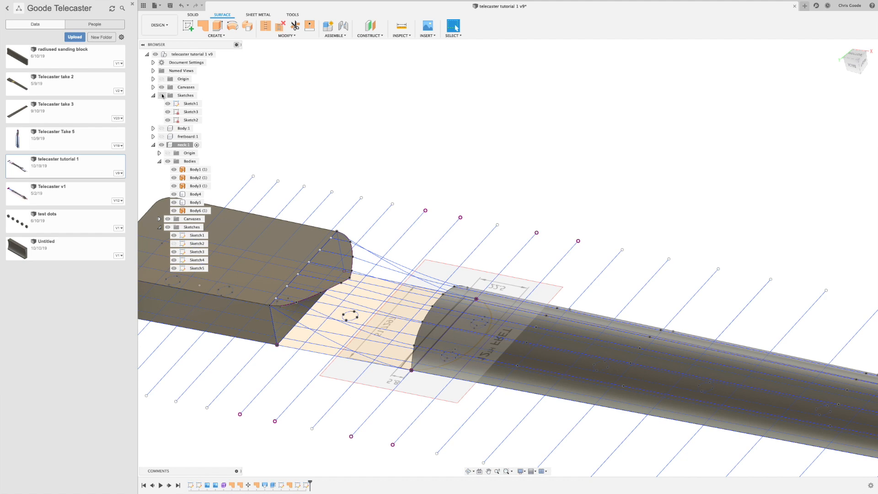
# Hide Sketch4 and Sketch1, and start a surface loft using the first four heel-to-shaft guide splines from the near side as profiles.
pyautogui.click(175, 261)
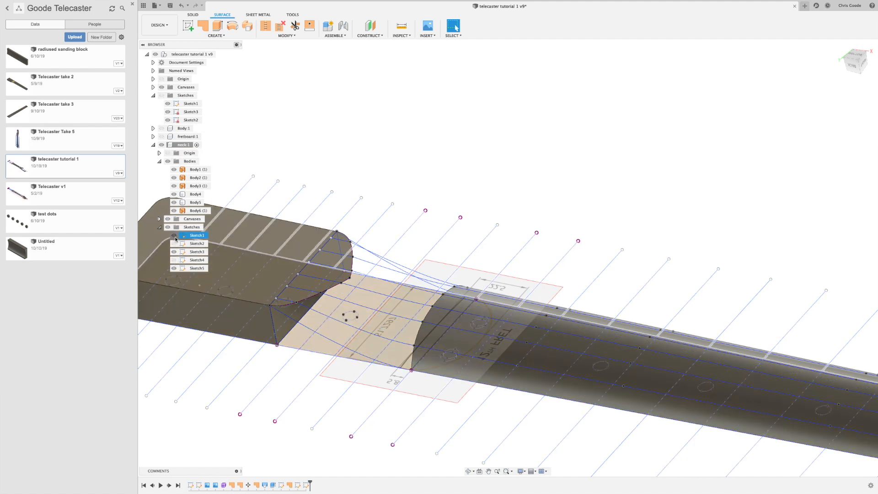
pyautogui.click(174, 236)
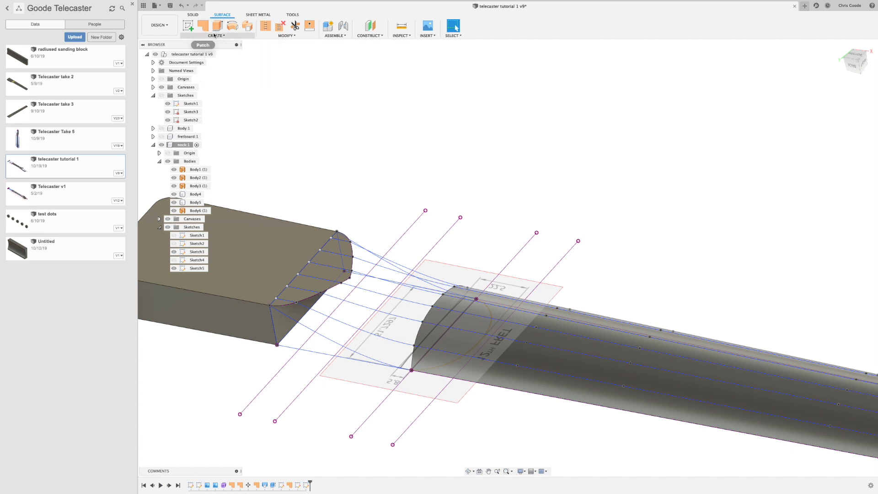
pyautogui.click(216, 36)
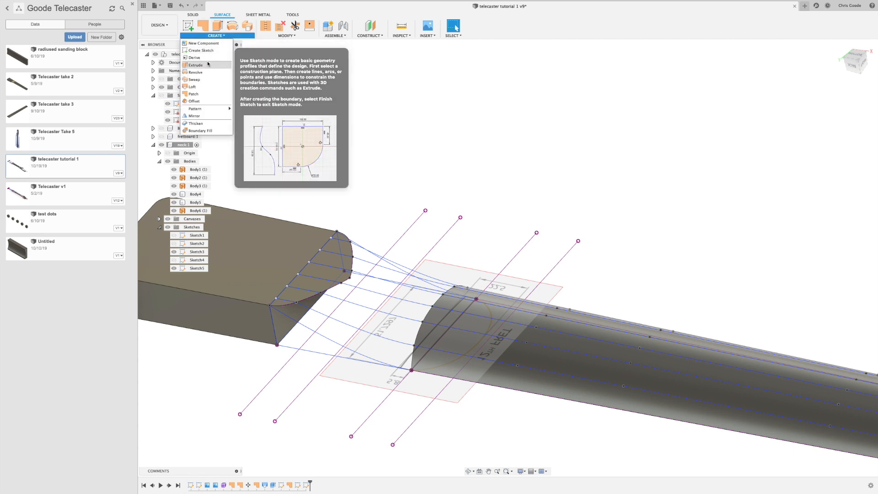
pyautogui.click(198, 87)
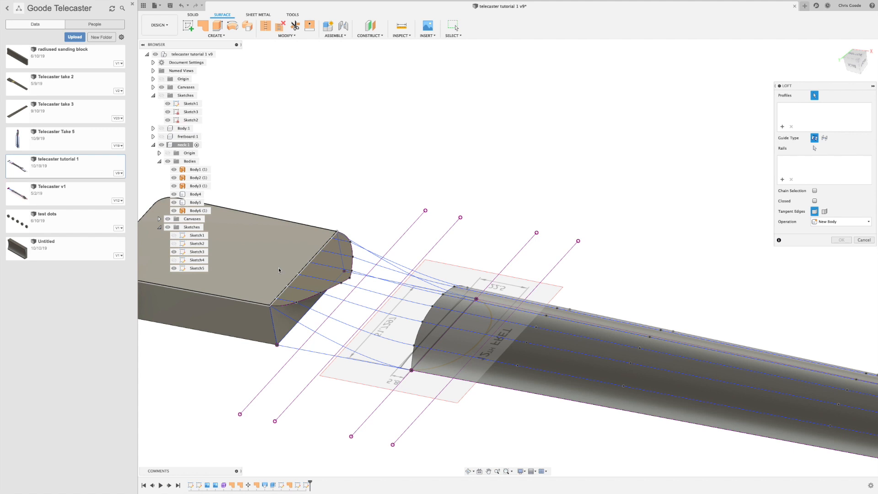
pyautogui.click(305, 327)
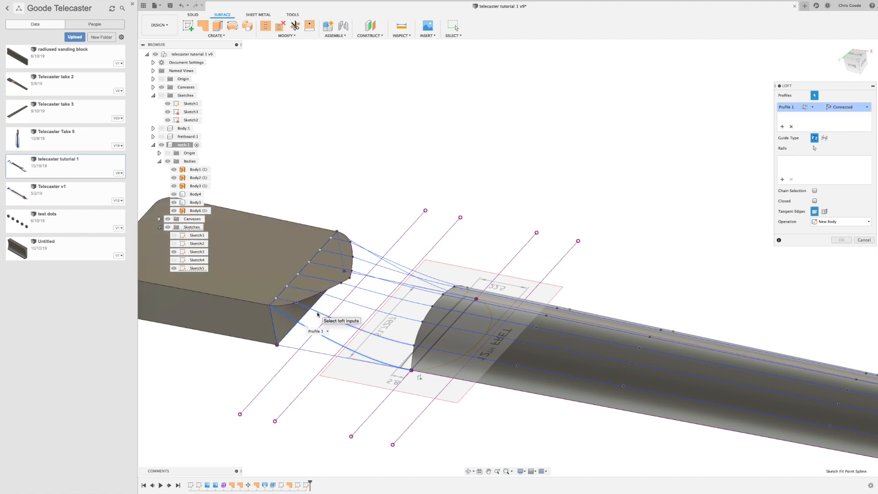
pyautogui.click(318, 313)
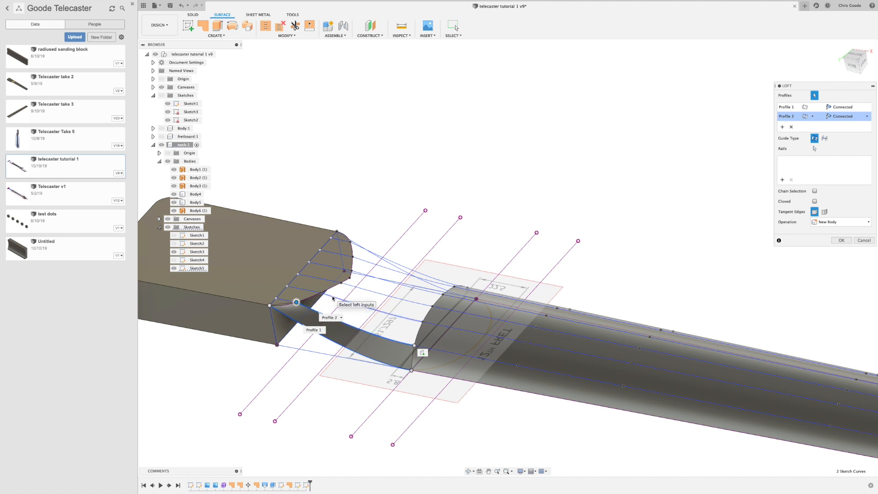
pyautogui.click(333, 298)
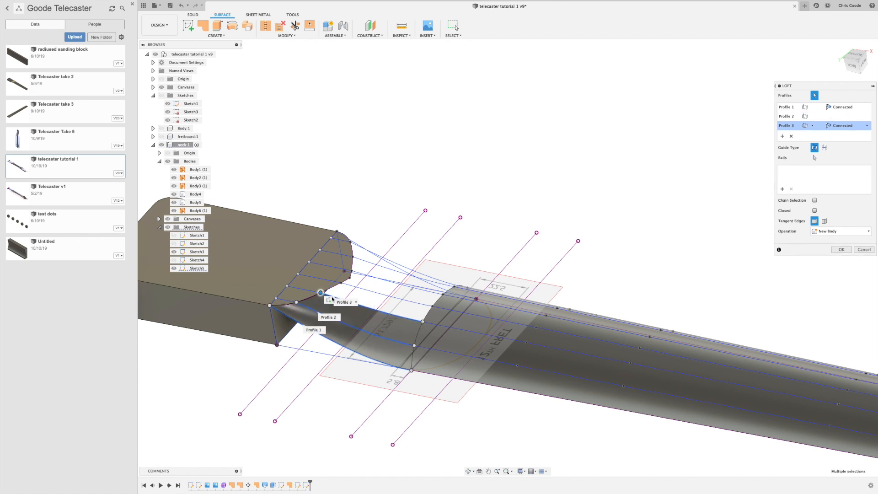
pyautogui.click(364, 289)
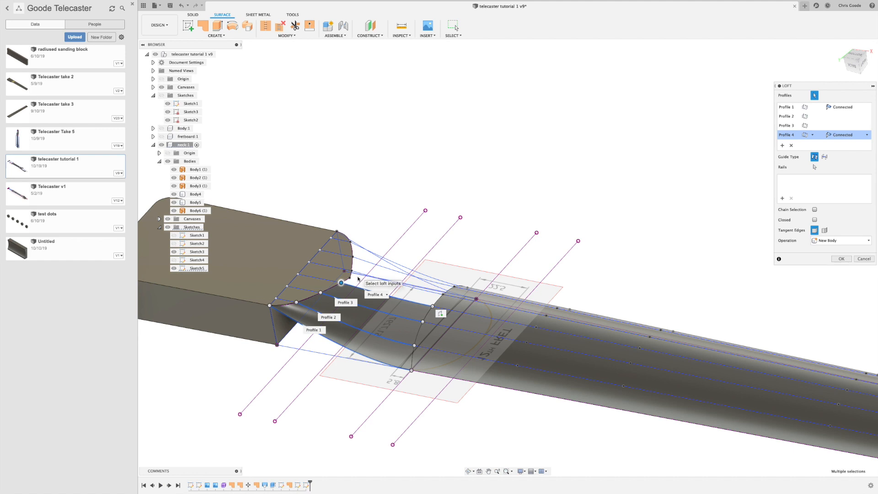
# Add the remaining four guide splines, ending at the heel's far upper corner, as loft profiles 5 to 8.
pyautogui.keyDown('shift'); pyautogui.moveTo(358, 279); pyautogui.dragTo(366, 299, button='middle'); pyautogui.keyUp('shift')
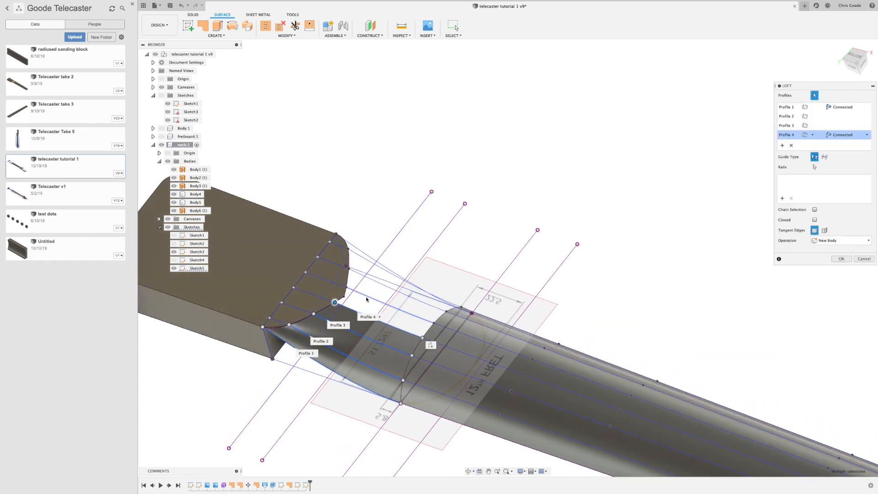
pyautogui.click(373, 287)
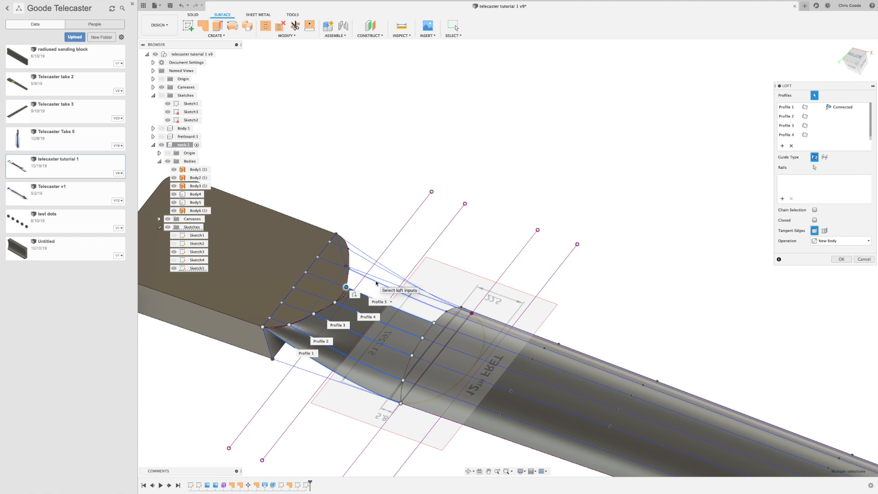
pyautogui.click(368, 272)
pyautogui.click(359, 250)
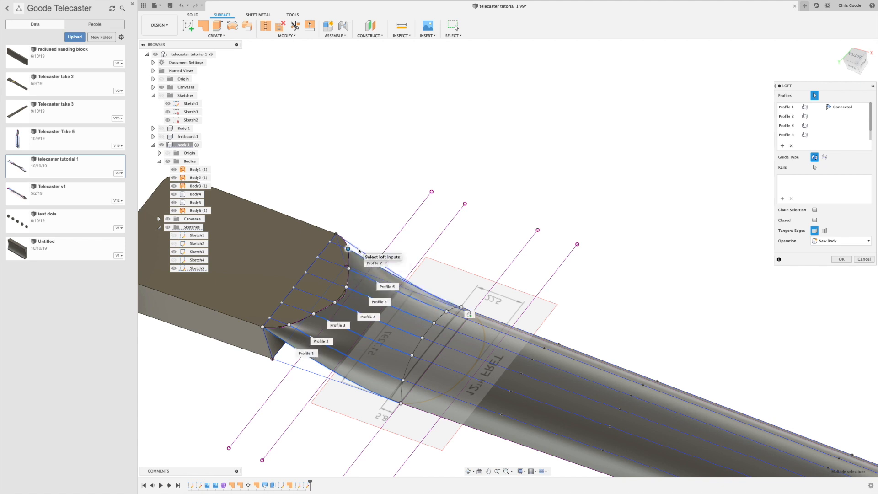
pyautogui.click(365, 256)
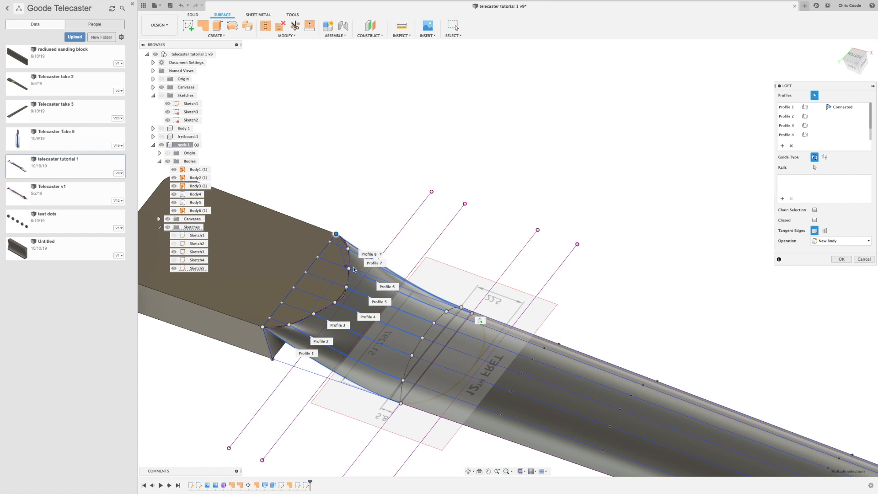
# Set the heel's curved end edge and the shaft's end arc as the two loft rails, and create the surface as a new body.
pyautogui.scroll(8, 327, 311)
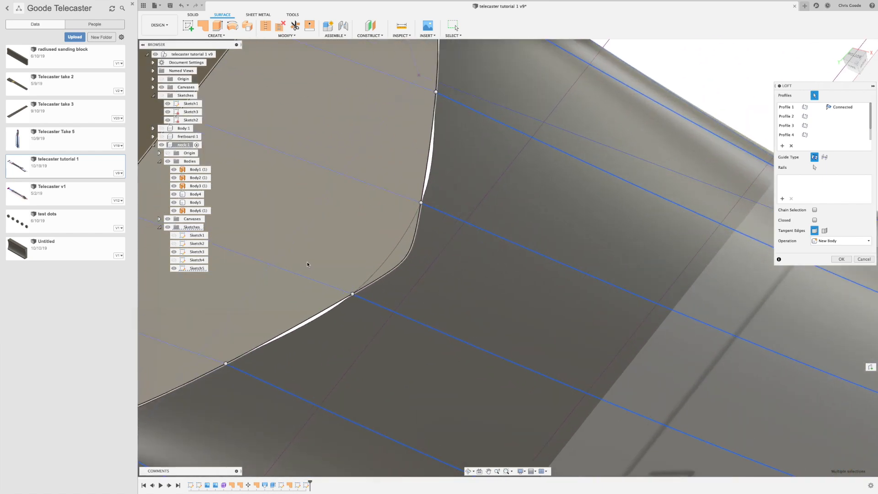
pyautogui.scroll(-6, 308, 265)
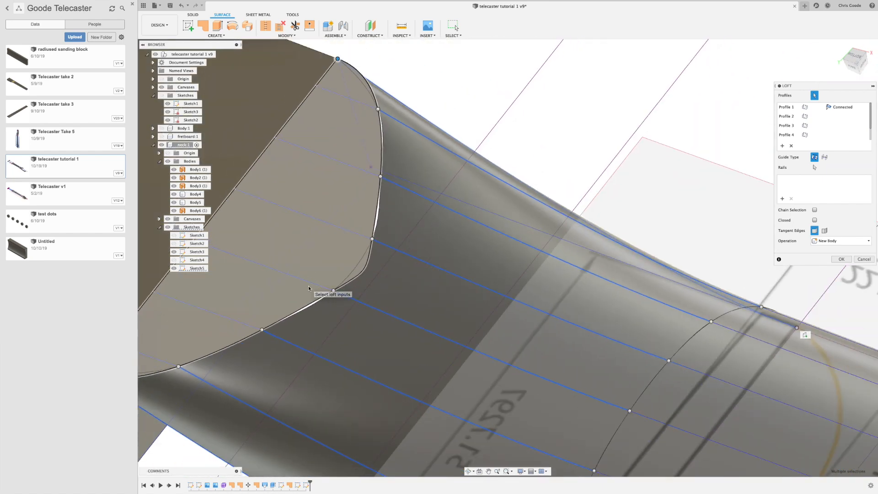
pyautogui.scroll(-1, 309, 289)
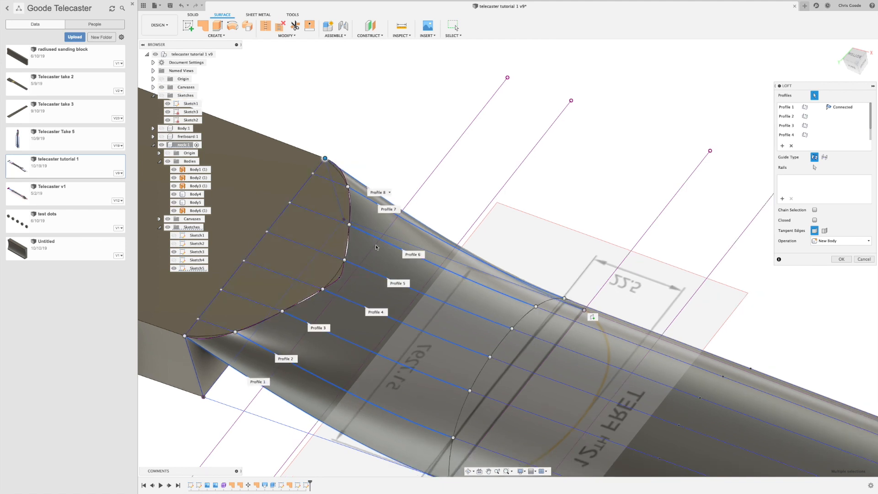
pyautogui.click(815, 167)
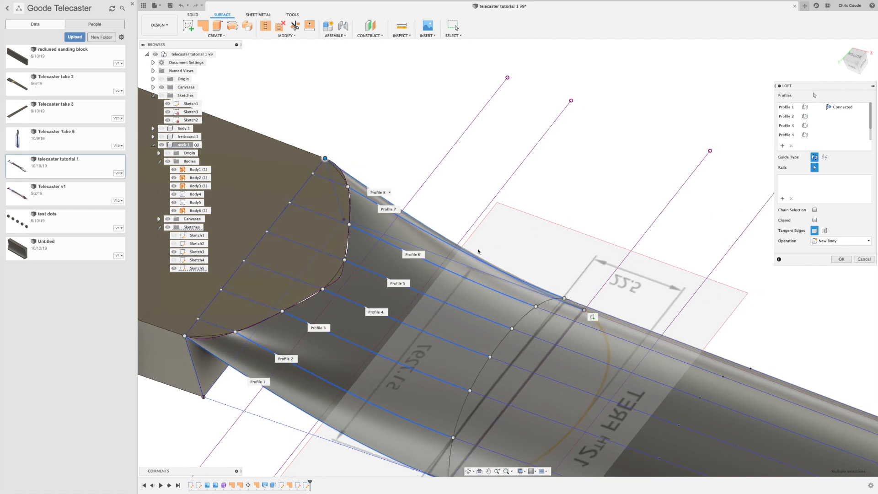
pyautogui.click(343, 275)
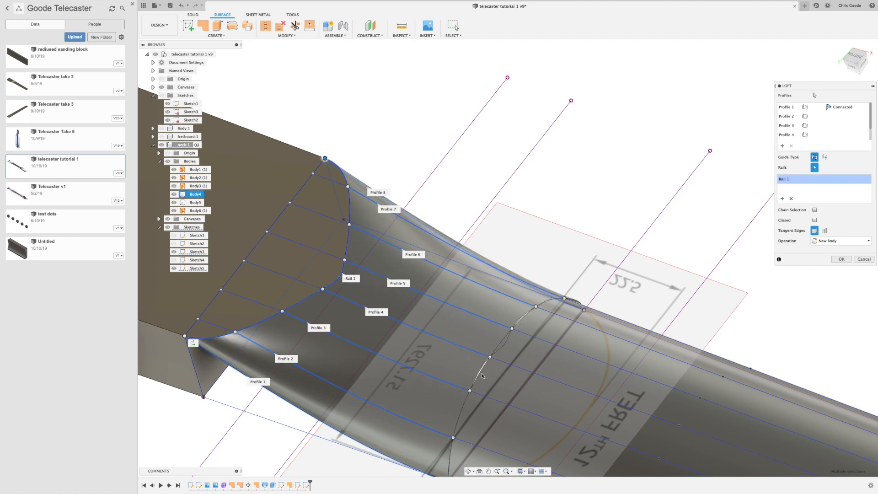
pyautogui.scroll(5, 482, 373)
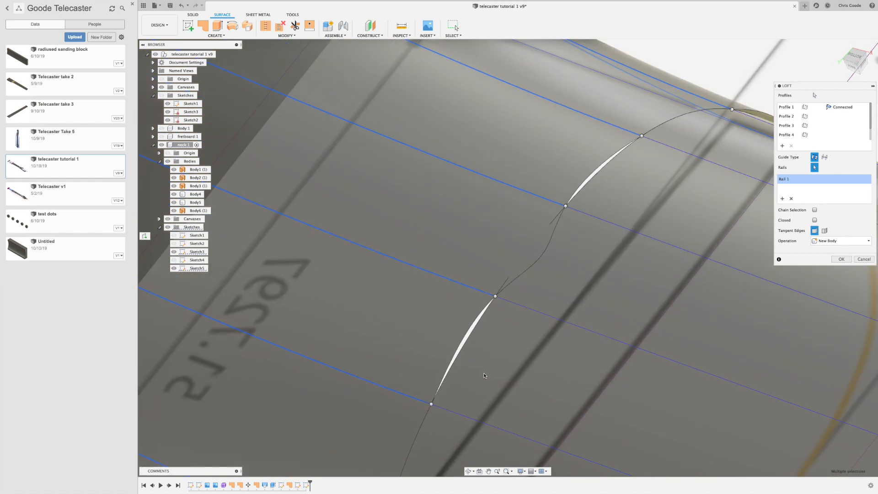
pyautogui.click(467, 345)
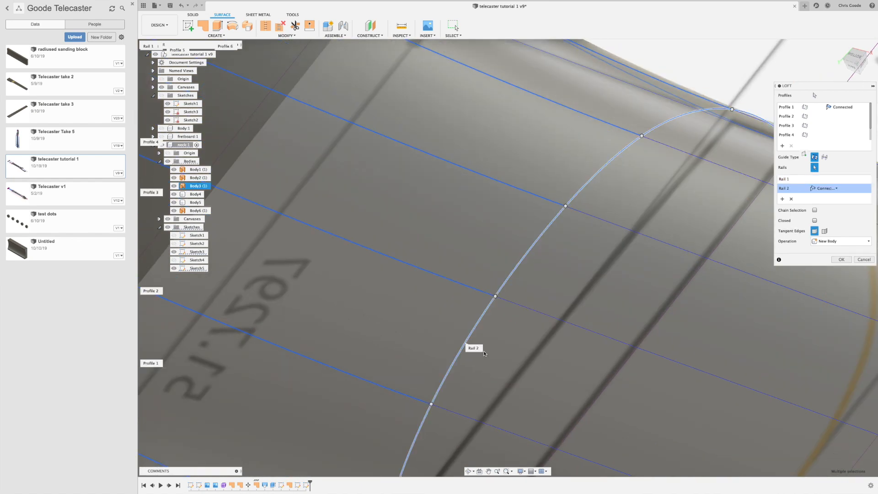
pyautogui.scroll(-5, 493, 341)
pyautogui.scroll(-2, 493, 339)
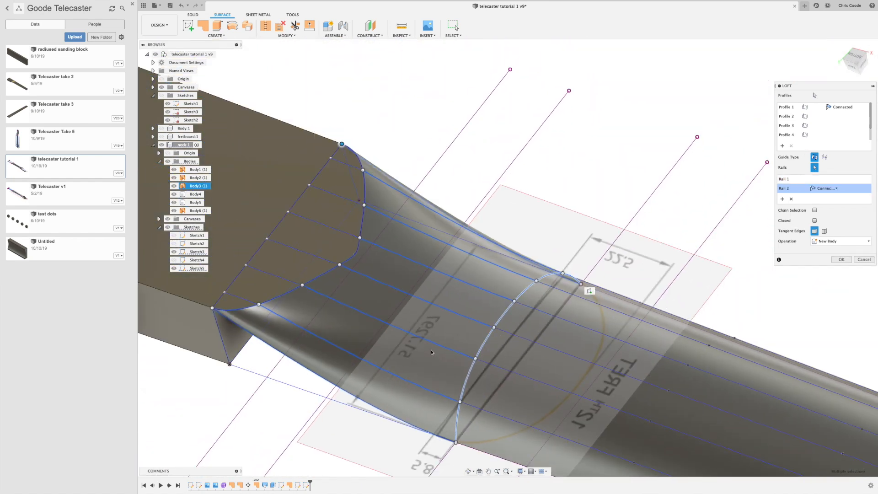
pyautogui.keyDown('shift'); pyautogui.moveTo(458, 338); pyautogui.dragTo(508, 308, button='middle'); pyautogui.keyUp('shift')
pyautogui.press('Return')
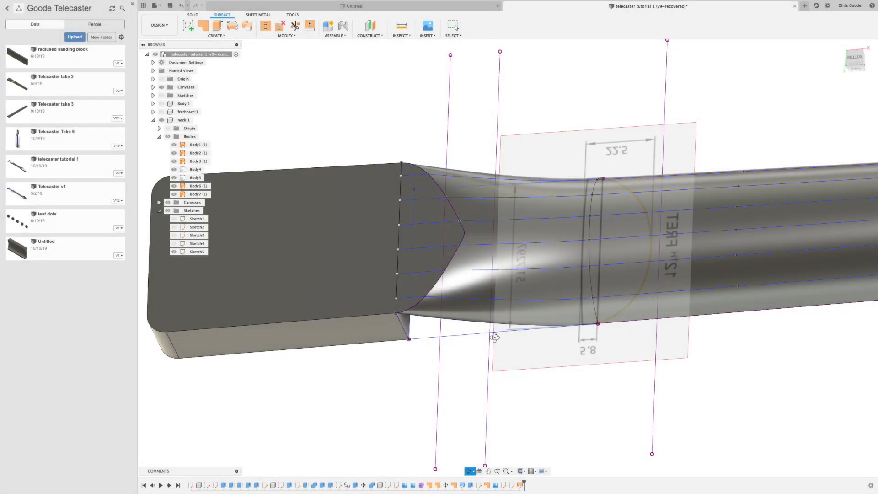
# Examine the lofted transition and the open area between the heel's lower edge and the shaft from several angles.
pyautogui.moveTo(494, 324)
pyautogui.keyDown('shift'); pyautogui.mouseDown(button='middle')
pyautogui.moveTo(480, 333)
pyautogui.moveTo(529, 257)
pyautogui.mouseUp(button='middle'); pyautogui.keyUp('shift')
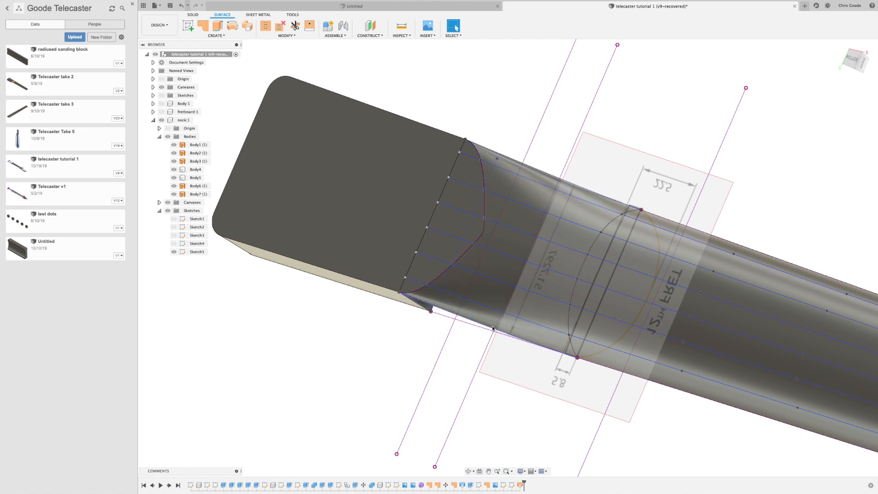
pyautogui.keyDown('shift'); pyautogui.moveTo(590, 298); pyautogui.dragTo(571, 311, button='middle'); pyautogui.keyUp('shift')
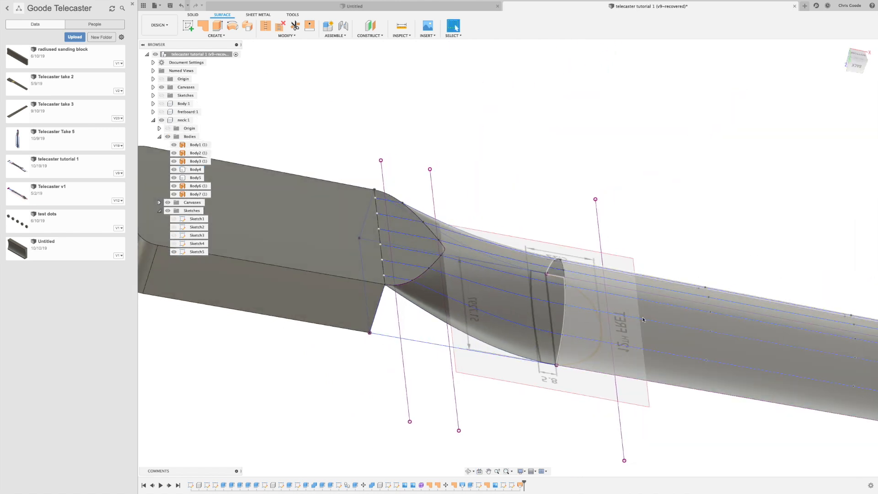
pyautogui.click(347, 255)
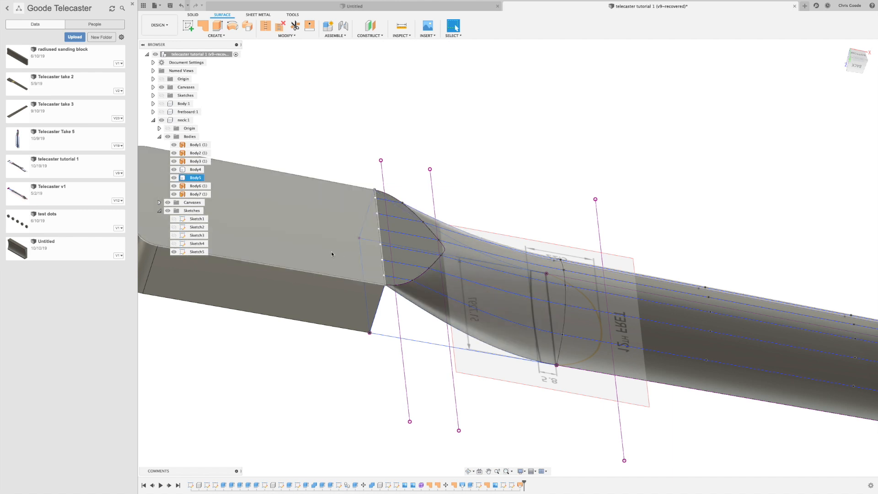
pyautogui.click(436, 350)
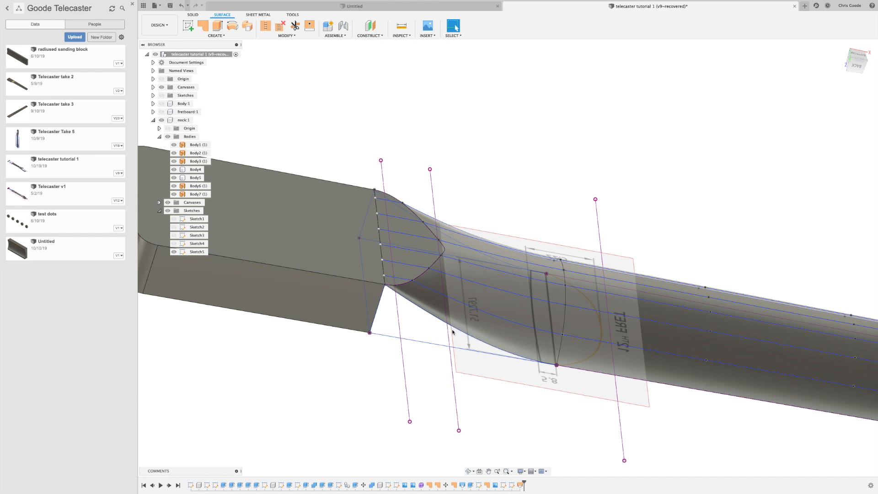
pyautogui.moveTo(402, 354)
pyautogui.keyDown('shift'); pyautogui.mouseDown(button='middle')
pyautogui.moveTo(396, 332)
pyautogui.moveTo(395, 340)
pyautogui.mouseUp(button='middle'); pyautogui.keyUp('shift')
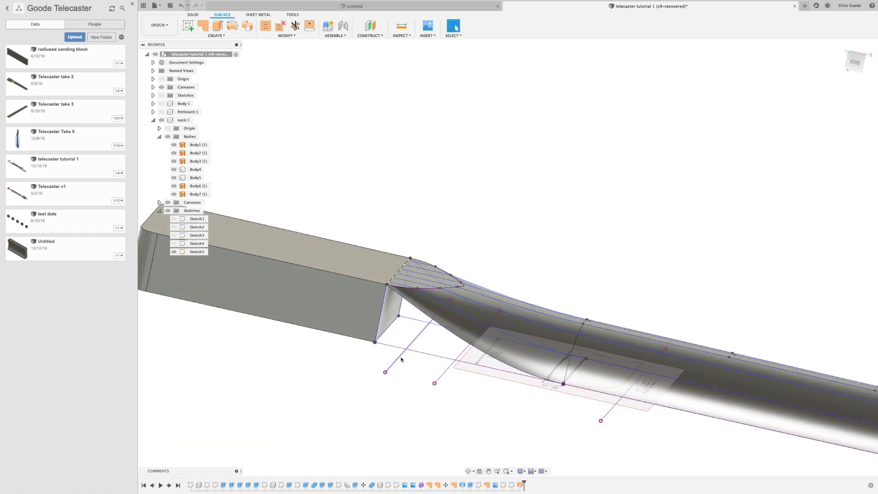
pyautogui.click(430, 303)
pyautogui.press('Escape')
pyautogui.click(239, 242)
# Hide the neck component's canvases and open the guide spline sketch, Sketch5, for editing.
pyautogui.click(169, 204)
pyautogui.click(446, 404)
pyautogui.rightClick(459, 313)
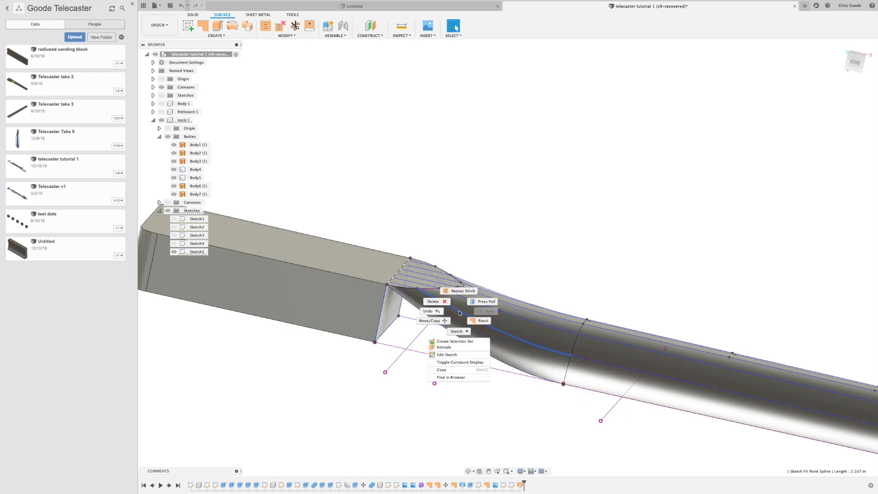
pyautogui.click(459, 364)
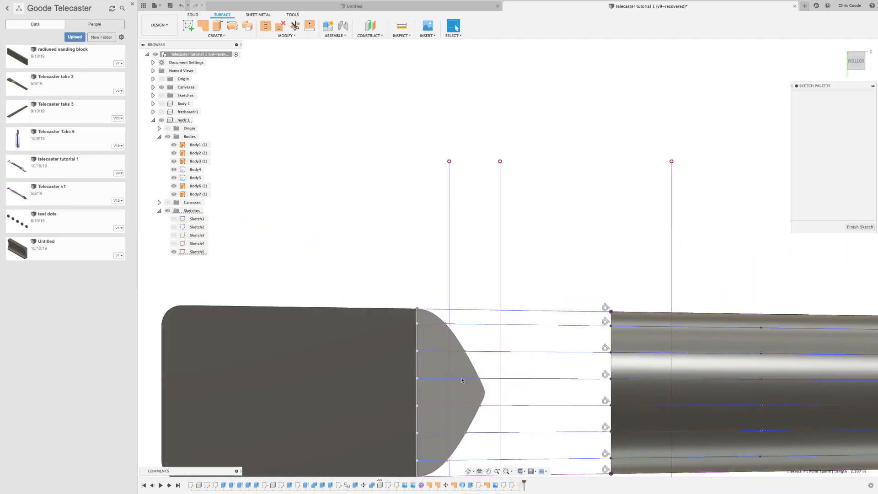
# Draw a line across the shaft's flat end between its far and near bottom corners.
pyautogui.keyDown('shift'); pyautogui.moveTo(506, 427); pyautogui.dragTo(477, 328, button='middle'); pyautogui.keyUp('shift')
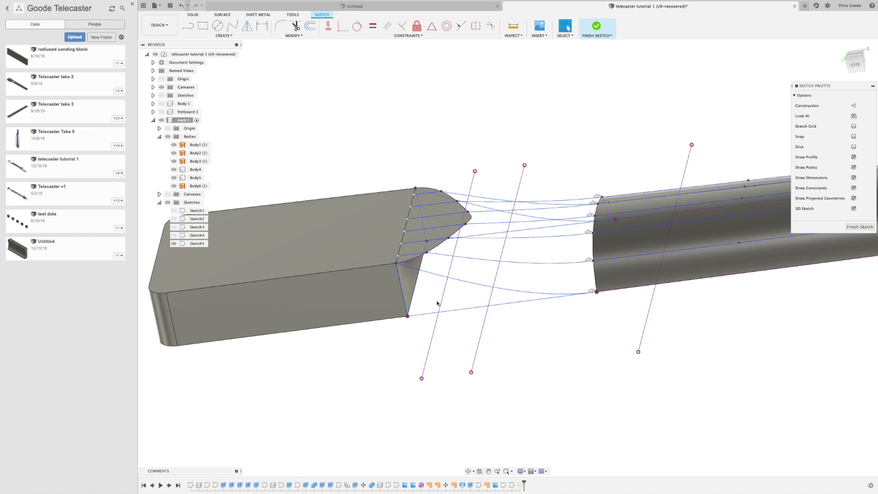
pyautogui.keyDown('shift'); pyautogui.moveTo(568, 319); pyautogui.dragTo(564, 278, button='middle'); pyautogui.keyUp('shift')
pyautogui.moveTo(588, 237); pyautogui.dragTo(567, 332, button='middle')
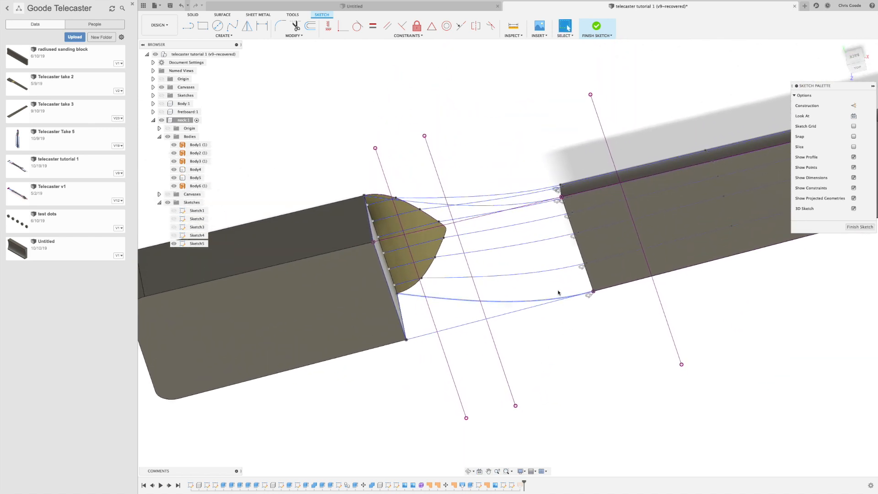
pyautogui.click(188, 26)
pyautogui.scroll(5, 562, 208)
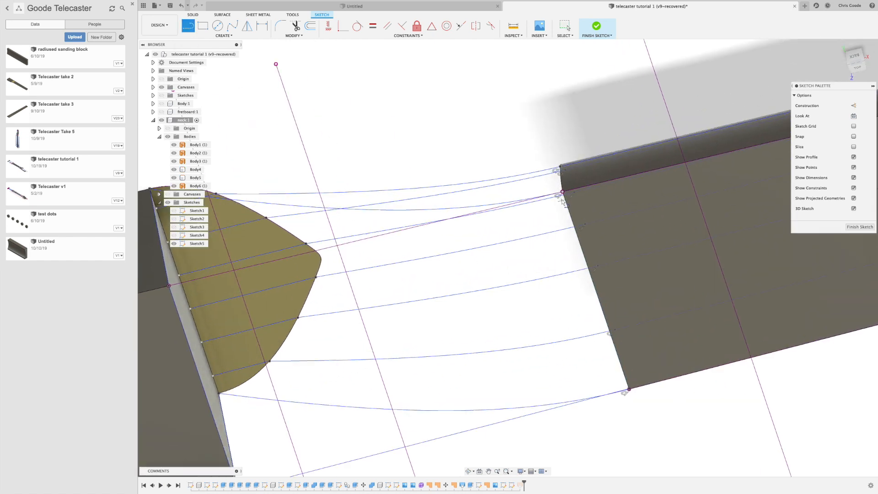
pyautogui.click(563, 191)
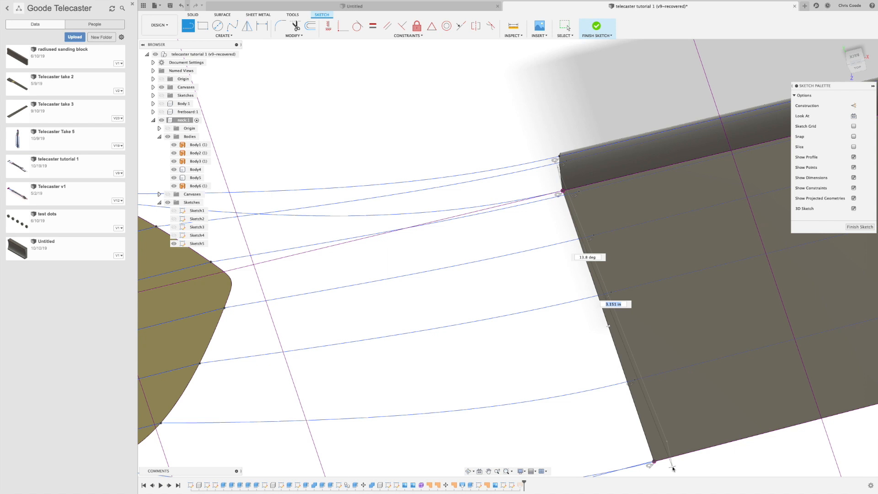
pyautogui.scroll(2, 663, 473)
pyautogui.scroll(3, 663, 474)
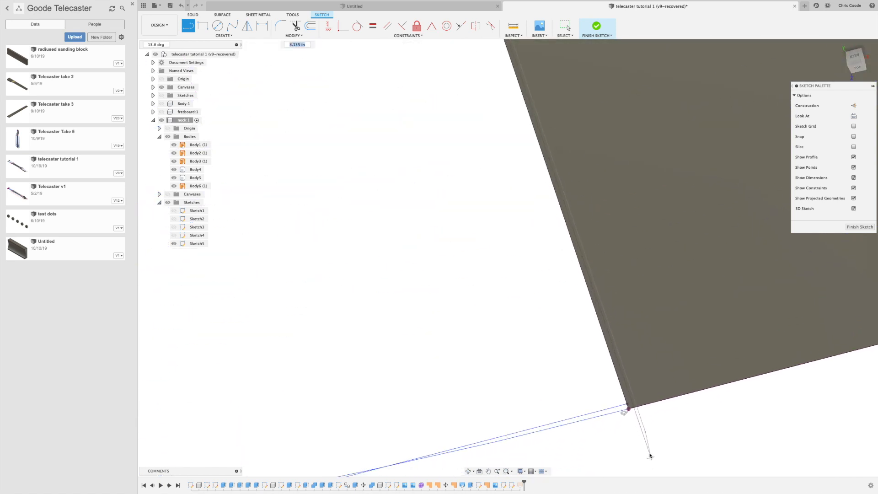
pyautogui.click(629, 409)
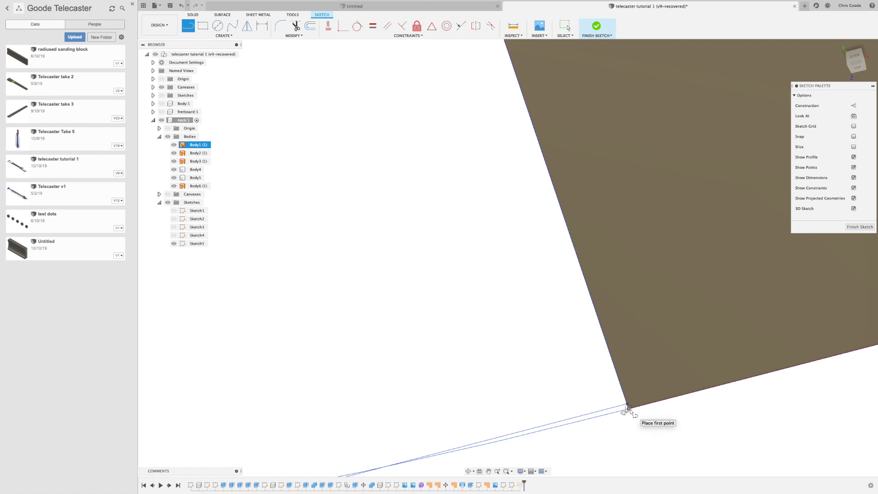
pyautogui.scroll(-4, 604, 424)
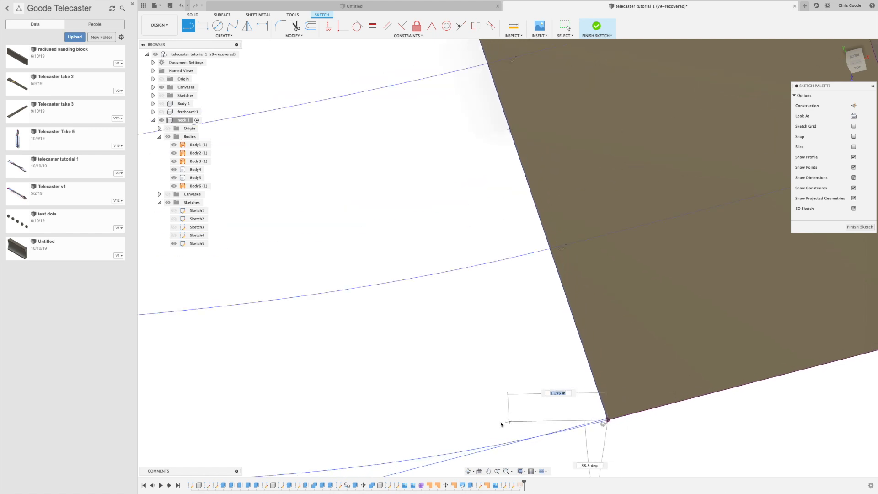
# Draw a line from the shaft's near bottom corner to the heel's near lower corner, and another across the heel's lower end edge.
pyautogui.moveTo(500, 423); pyautogui.dragTo(840, 234, button='middle')
pyautogui.scroll(-6, 413, 392)
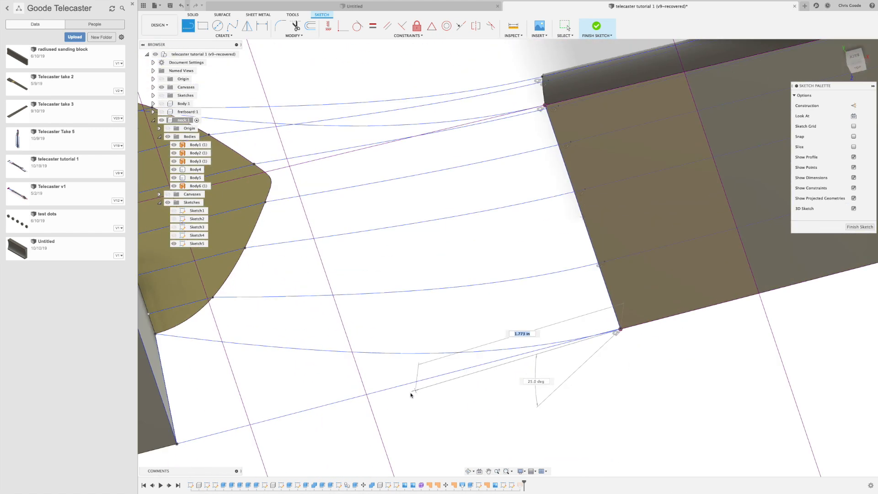
pyautogui.click(232, 432)
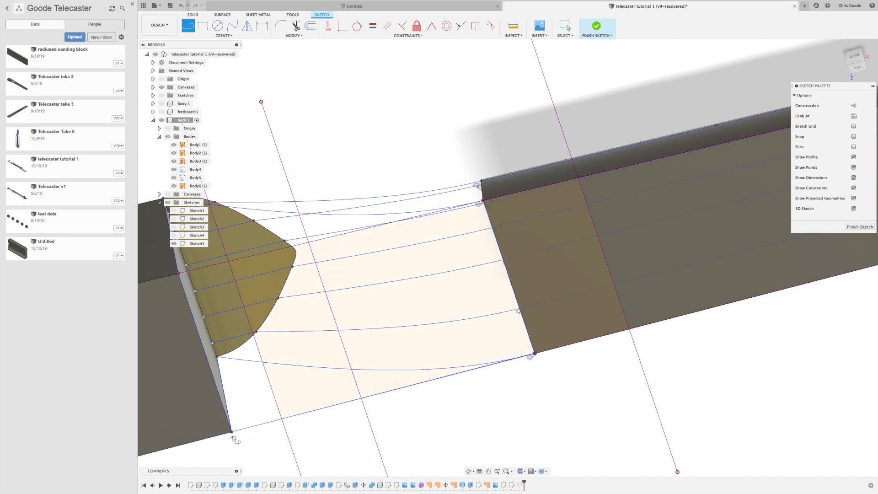
pyautogui.click(232, 432)
pyautogui.moveTo(224, 359); pyautogui.dragTo(397, 381, button='middle')
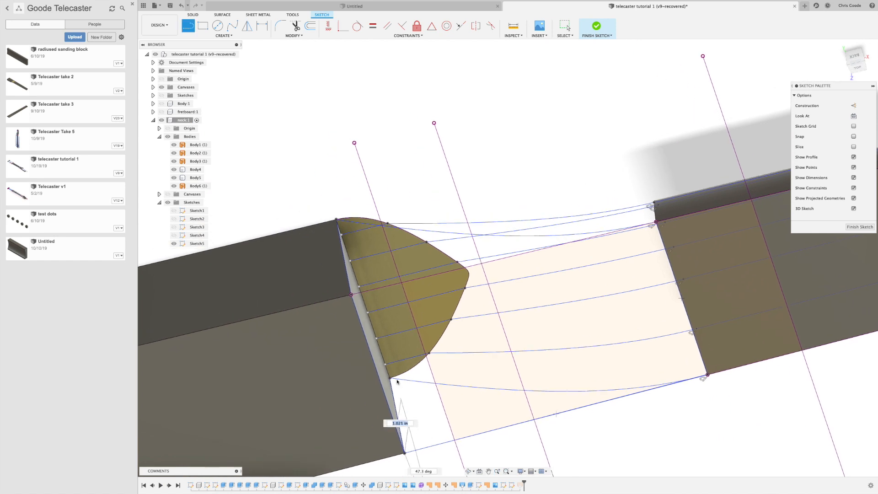
pyautogui.click(351, 294)
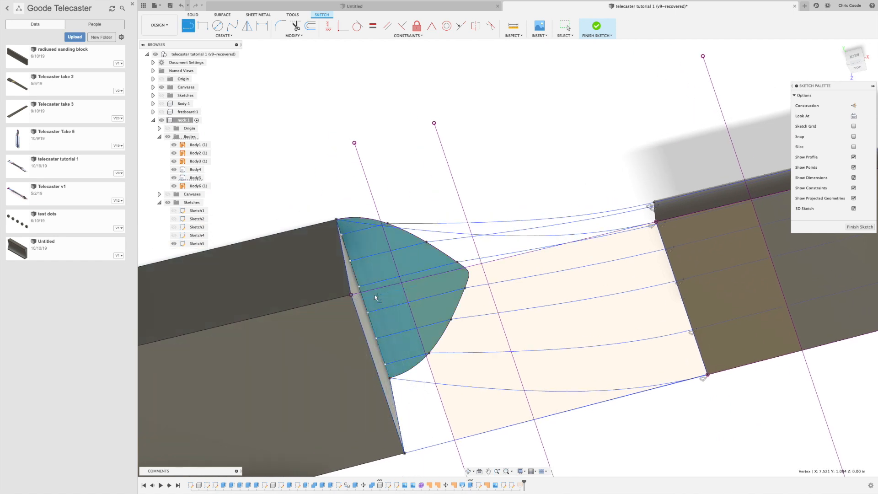
# Draw a line from the shaft's far bottom corner to the heel's far lower corner, closing the rectangle under the transition.
pyautogui.moveTo(366, 331)
pyautogui.keyDown('shift'); pyautogui.mouseDown(button='middle')
pyautogui.moveTo(427, 350)
pyautogui.moveTo(423, 410)
pyautogui.mouseUp(button='middle'); pyautogui.keyUp('shift')
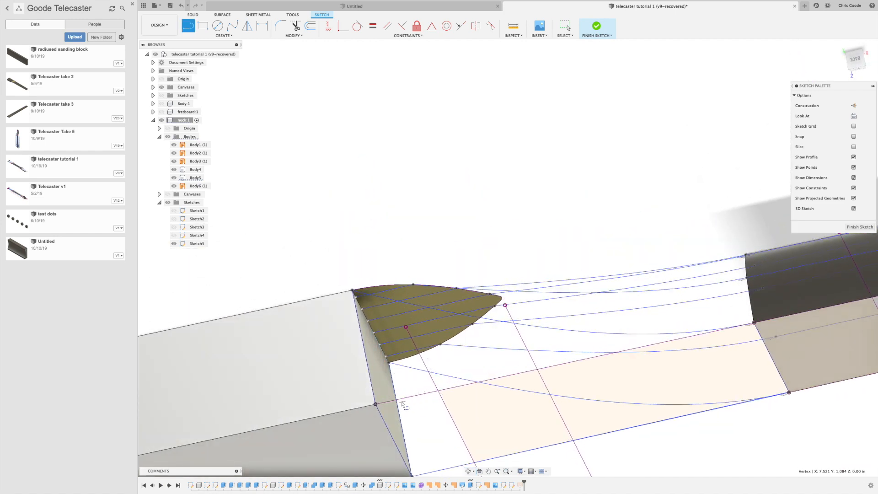
pyautogui.scroll(5, 741, 321)
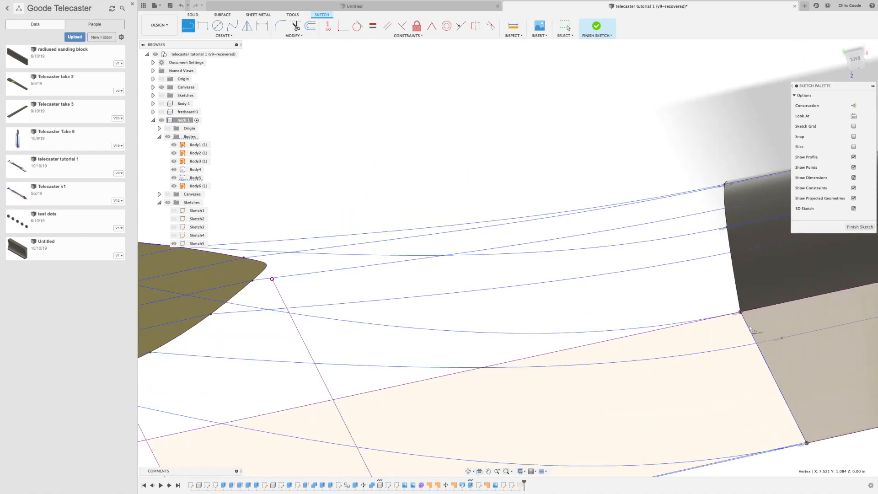
pyautogui.scroll(5, 742, 321)
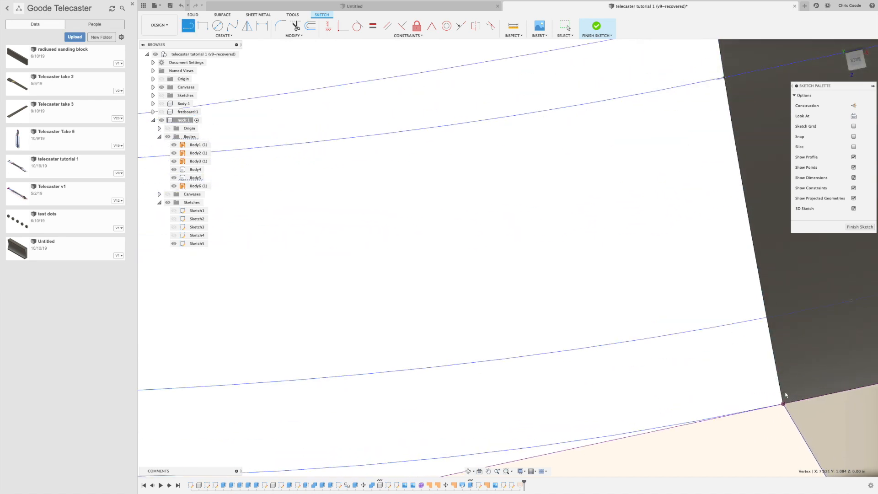
pyautogui.moveTo(789, 412)
pyautogui.keyDown('shift'); pyautogui.mouseDown(button='middle')
pyautogui.moveTo(770, 386)
pyautogui.moveTo(769, 358)
pyautogui.mouseUp(button='middle'); pyautogui.keyUp('shift')
pyautogui.click(759, 308)
pyautogui.scroll(-6, 617, 376)
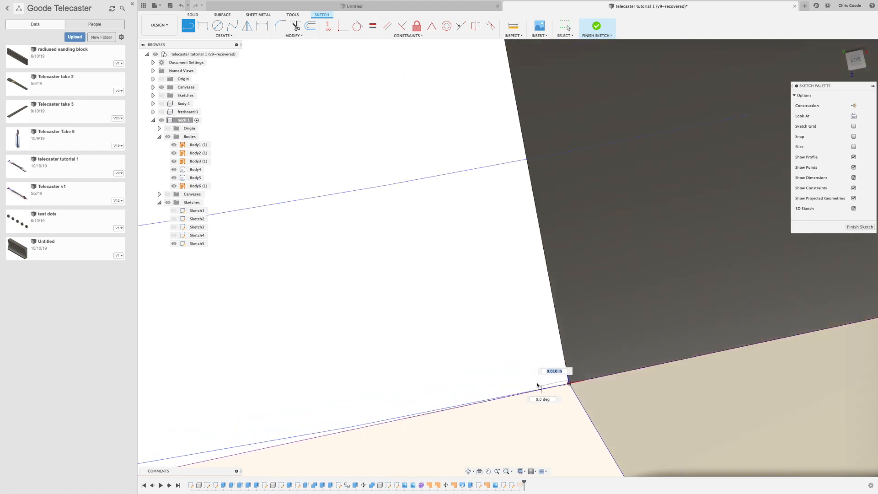
pyautogui.scroll(-6, 538, 385)
pyautogui.moveTo(300, 382); pyautogui.dragTo(820, 252, button='middle')
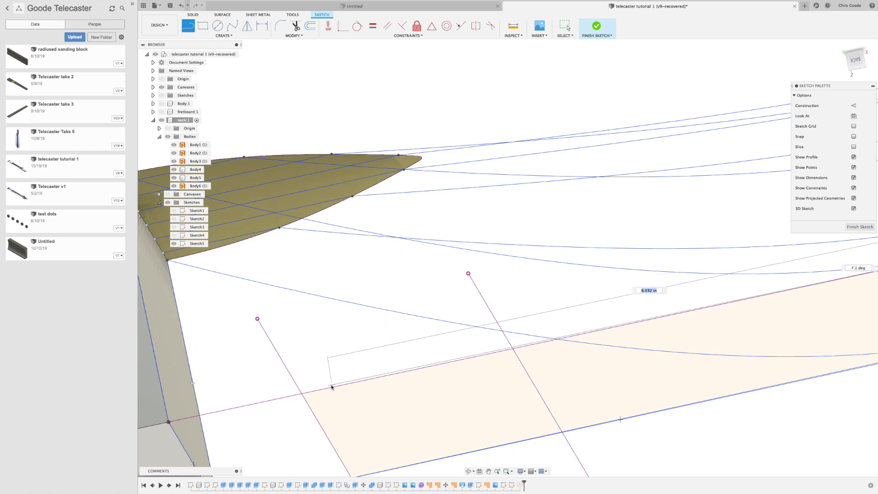
pyautogui.keyDown('shift'); pyautogui.moveTo(323, 394); pyautogui.dragTo(338, 398, button='middle'); pyautogui.keyUp('shift')
pyautogui.moveTo(268, 391); pyautogui.dragTo(490, 274, button='middle')
pyautogui.press('Return')
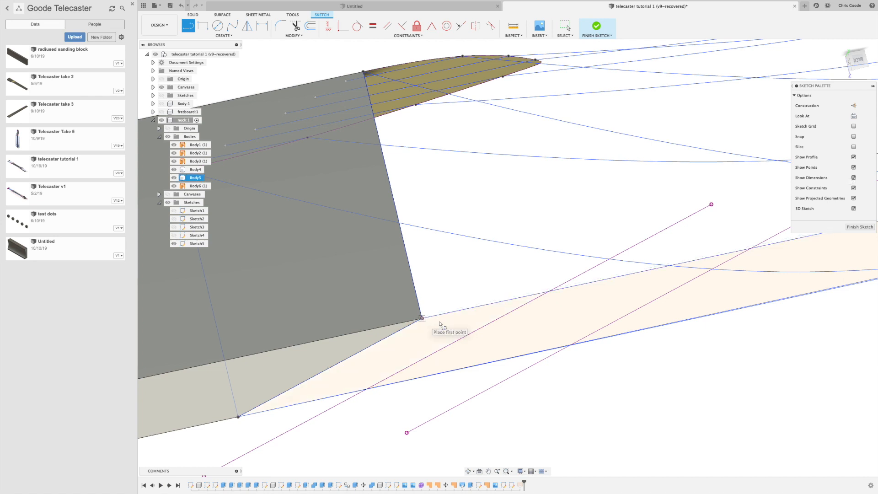
# Draw a line down the heel's end face between its upper and lower corners, on the side of the last long line.
pyautogui.scroll(-5, 599, 398)
pyautogui.keyDown('shift'); pyautogui.moveTo(633, 406); pyautogui.dragTo(636, 357, button='middle'); pyautogui.keyUp('shift')
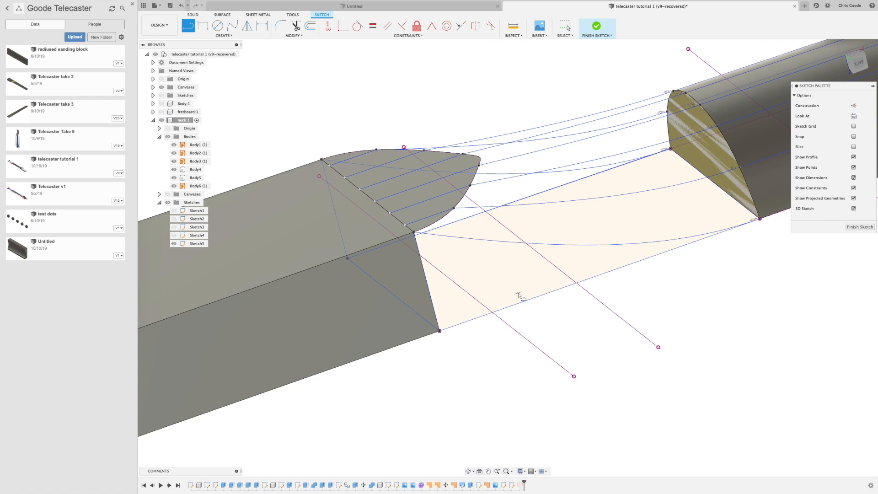
pyautogui.keyDown('shift'); pyautogui.moveTo(534, 328); pyautogui.dragTo(527, 323, button='middle'); pyautogui.keyUp('shift')
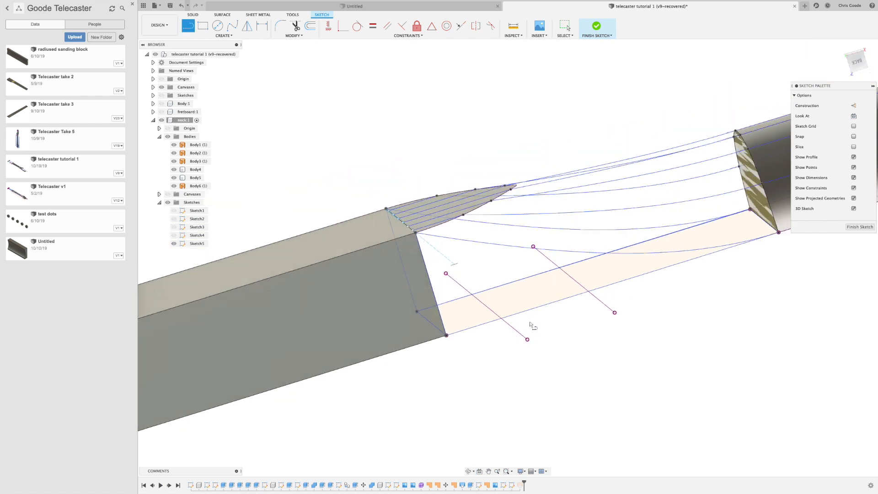
pyautogui.click(416, 233)
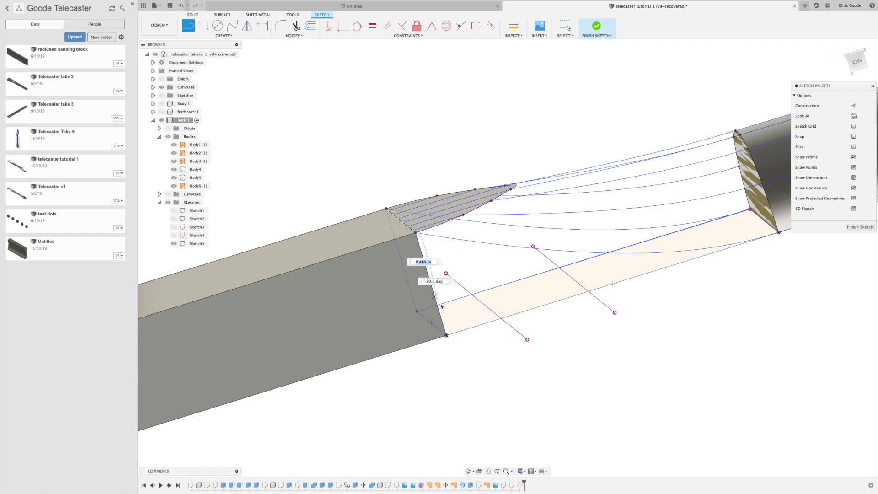
pyautogui.click(446, 335)
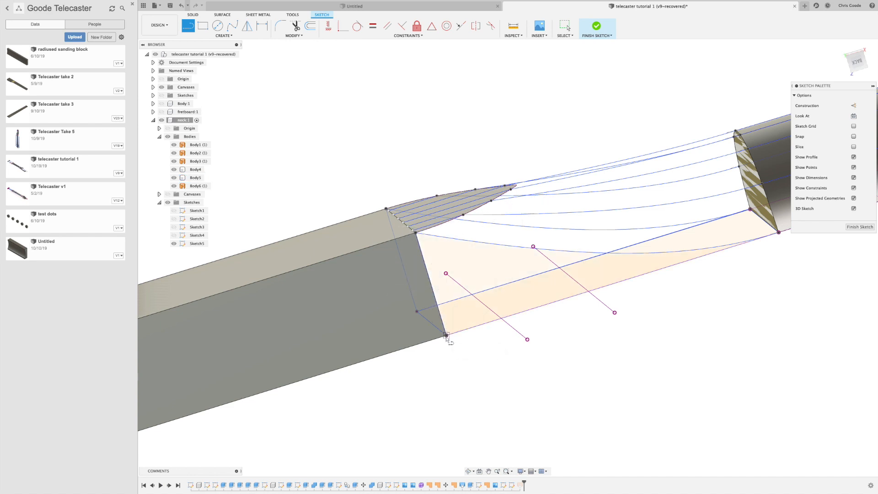
pyautogui.press('Escape')
# Draw the matching line between the upper and lower corners on the opposite side of the heel's end face.
pyautogui.moveTo(578, 352)
pyautogui.keyDown('shift'); pyautogui.mouseDown(button='middle')
pyautogui.moveTo(603, 349)
pyautogui.moveTo(411, 363)
pyautogui.moveTo(725, 279)
pyautogui.moveTo(485, 349)
pyautogui.moveTo(426, 343)
pyautogui.moveTo(818, 270)
pyautogui.moveTo(271, 309)
pyautogui.moveTo(608, 300)
pyautogui.moveTo(586, 301)
pyautogui.mouseUp(button='middle'); pyautogui.keyUp('shift')
pyautogui.press('l')
pyautogui.moveTo(323, 334)
pyautogui.keyDown('shift'); pyautogui.mouseDown(button='middle')
pyautogui.moveTo(402, 368)
pyautogui.moveTo(469, 334)
pyautogui.mouseUp(button='middle'); pyautogui.keyUp('shift')
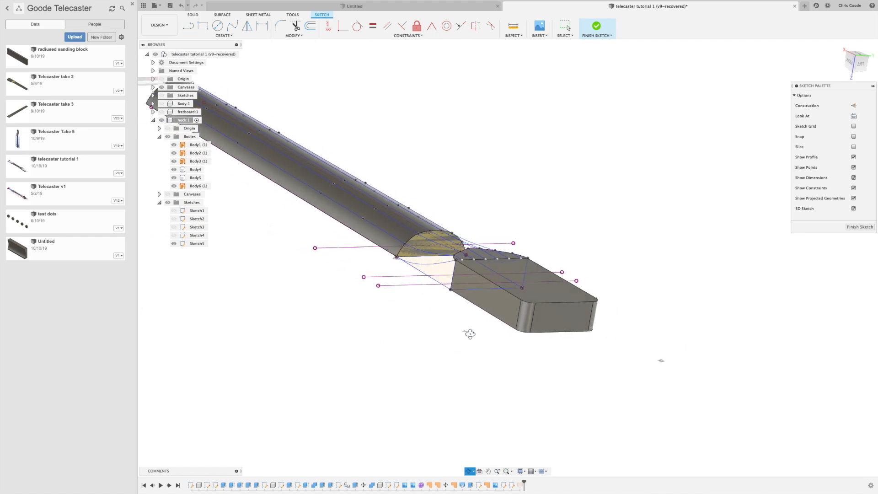
pyautogui.scroll(4, 450, 289)
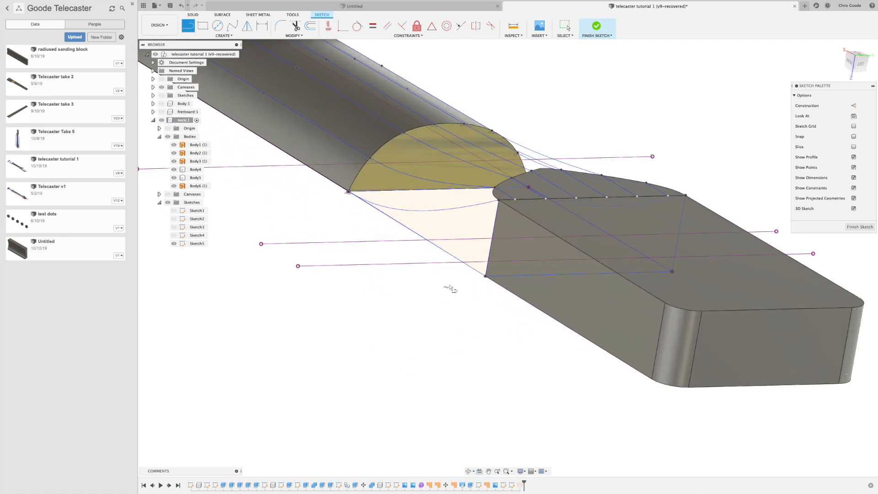
pyautogui.click(500, 200)
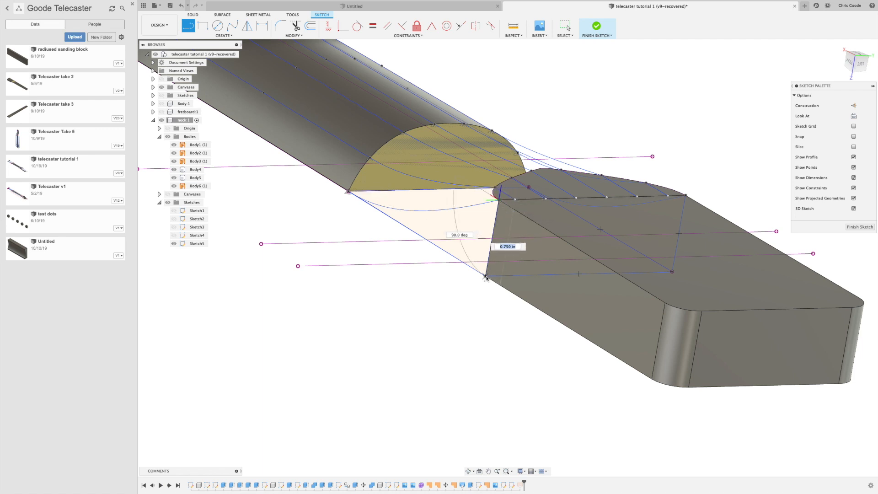
pyautogui.click(485, 276)
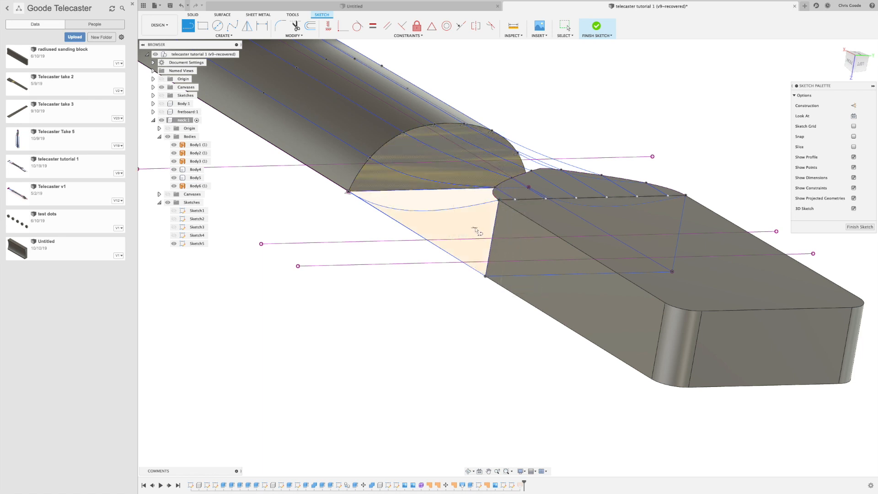
# Hide the heel body, Body5, draw a line between the two upper corners of the heel's end, and finish the sketch.
pyautogui.click(174, 178)
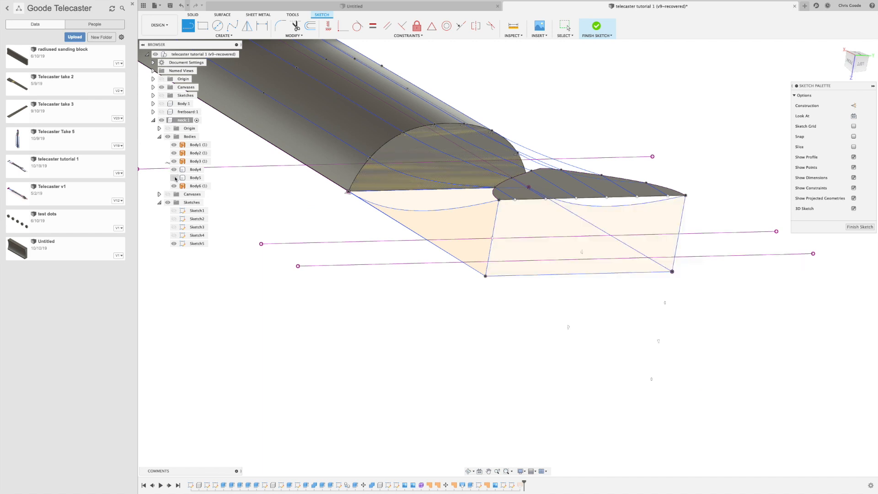
pyautogui.click(499, 200)
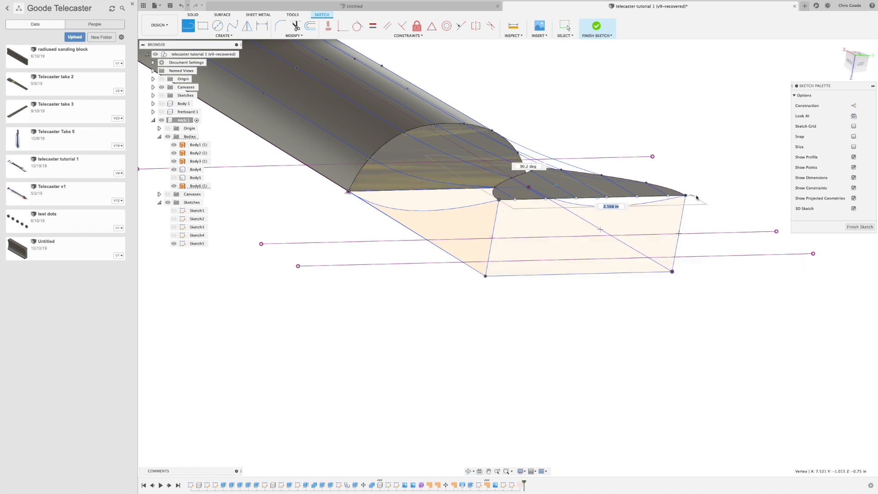
pyautogui.click(686, 195)
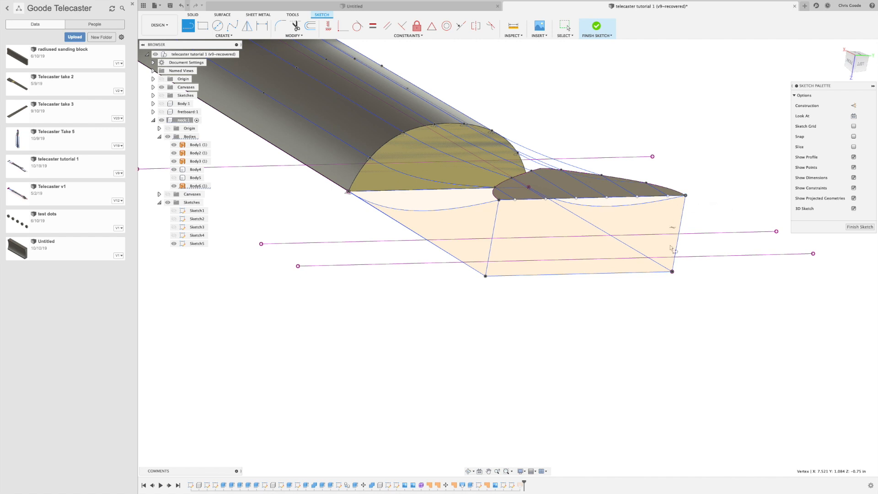
pyautogui.keyDown('shift'); pyautogui.moveTo(676, 264); pyautogui.dragTo(674, 259, button='middle'); pyautogui.keyUp('shift')
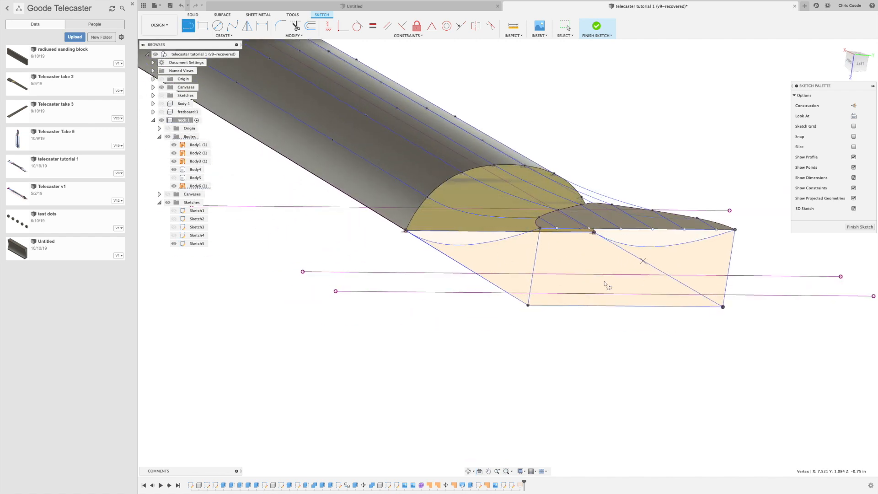
pyautogui.click(857, 228)
# Patch the heel-end, bottom and both side profiles of Sketch5 as new surface bodies around the transition.
pyautogui.click(223, 15)
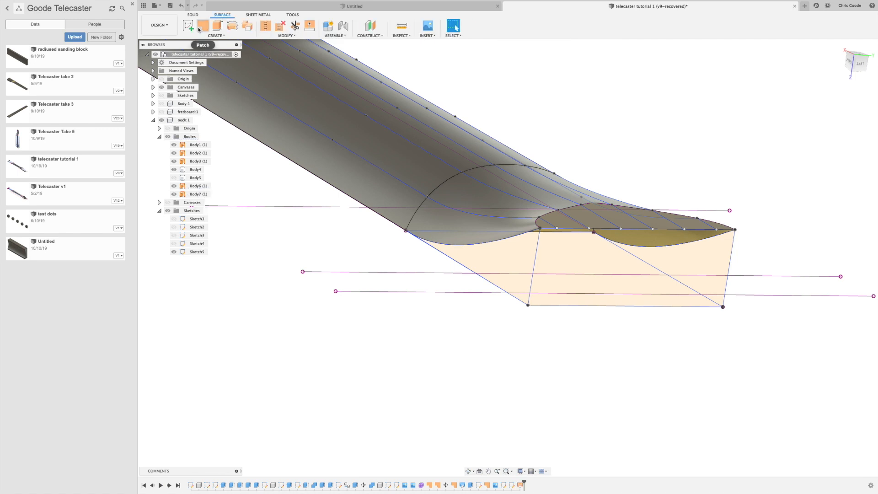
pyautogui.click(204, 24)
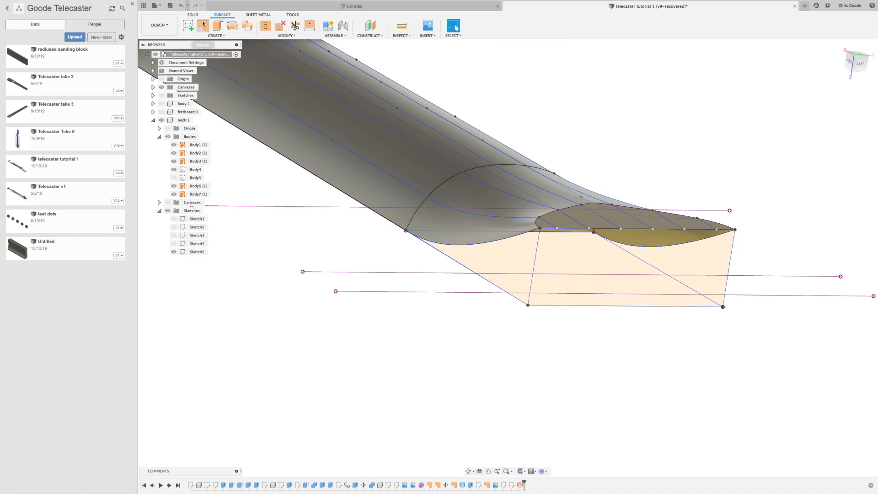
pyautogui.click(561, 262)
pyautogui.keyDown('shift'); pyautogui.moveTo(581, 329); pyautogui.dragTo(589, 312, button='middle'); pyautogui.keyUp('shift')
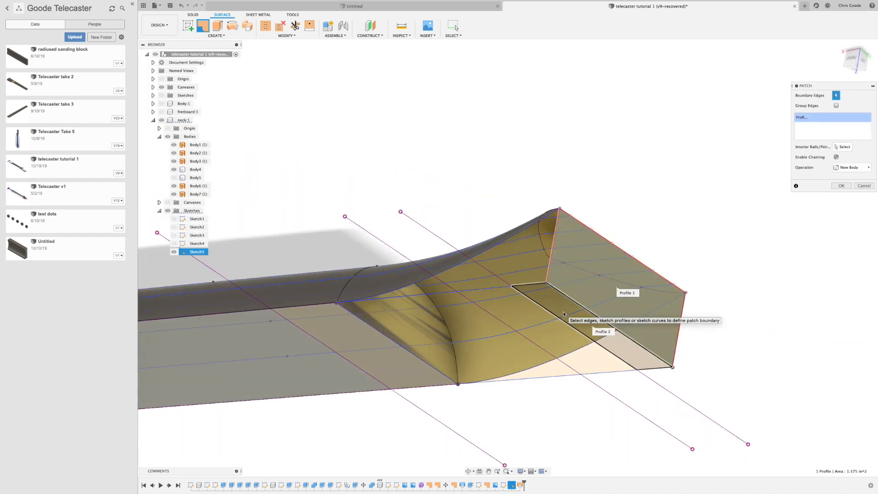
pyautogui.click(564, 314)
pyautogui.click(546, 323)
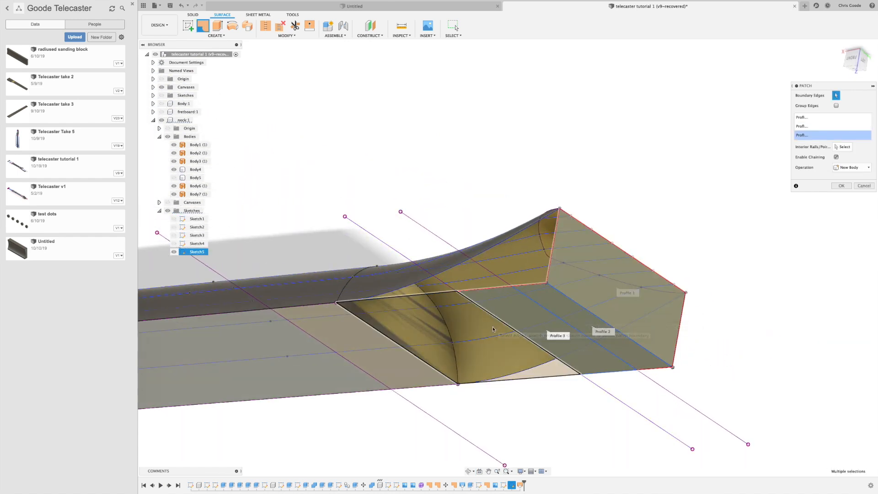
pyautogui.click(493, 329)
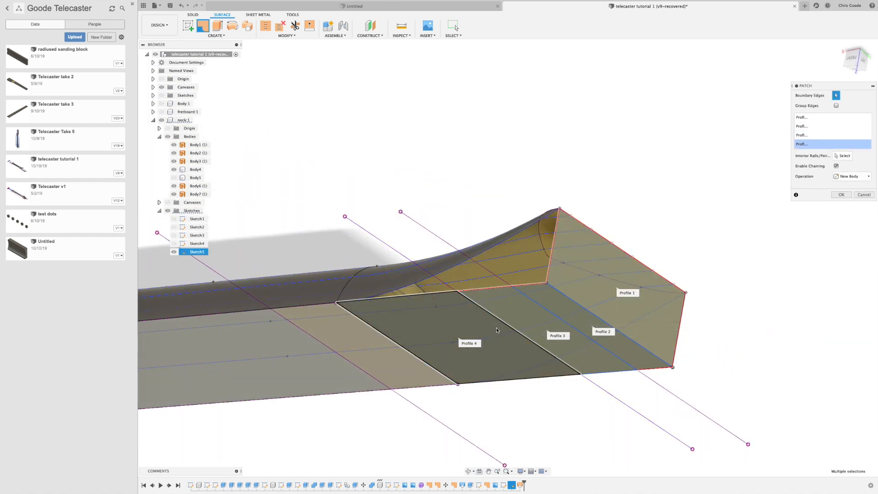
pyautogui.click(520, 268)
pyautogui.keyDown('shift'); pyautogui.moveTo(691, 389); pyautogui.dragTo(628, 331, button='middle'); pyautogui.keyUp('shift')
pyautogui.click(690, 355)
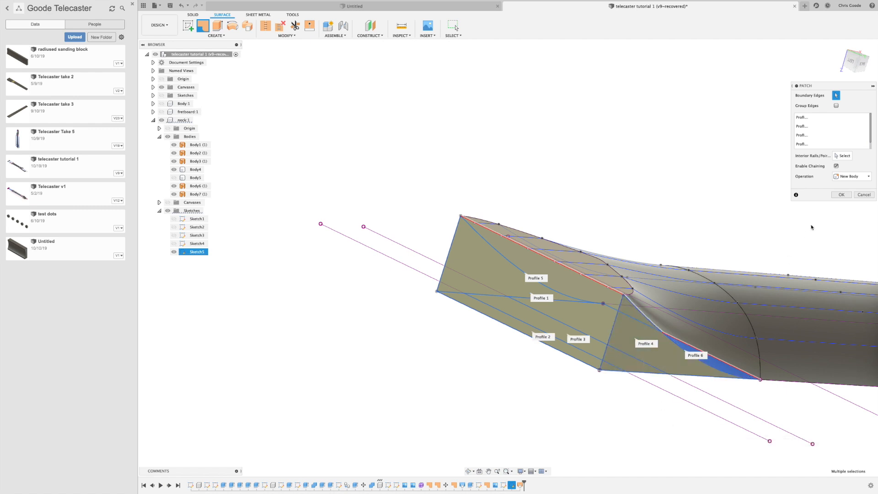
pyautogui.click(841, 195)
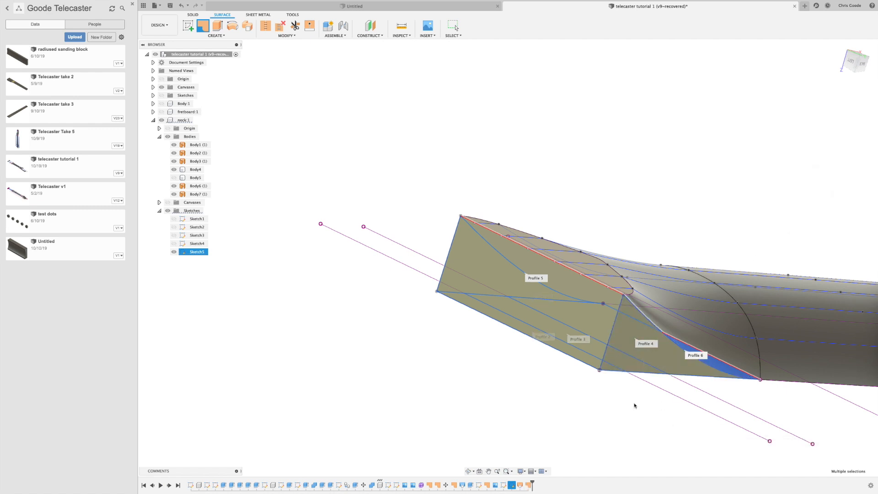
# Select the lofted transition, its flat-face patch, and the heel-end, bottom and both side patches for a Stitch.
pyautogui.click(266, 27)
pyautogui.click(562, 295)
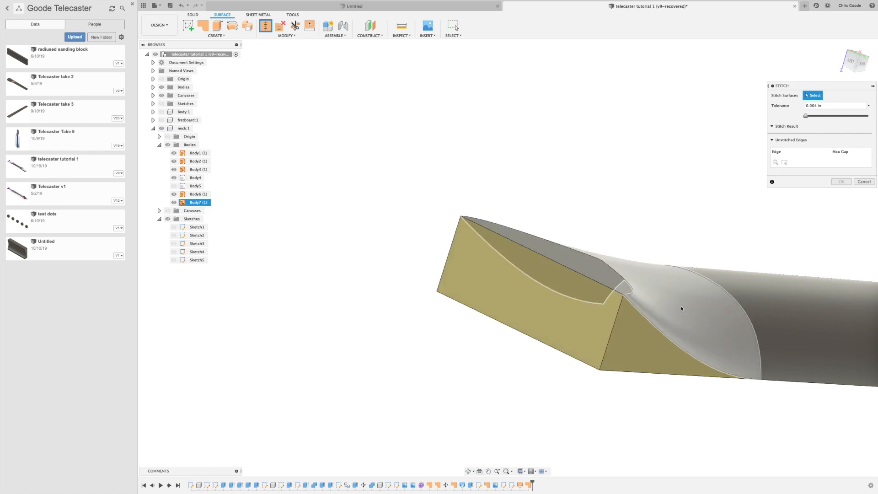
pyautogui.click(681, 309)
pyautogui.keyDown('shift'); pyautogui.moveTo(671, 307); pyautogui.dragTo(664, 318, button='middle'); pyautogui.keyUp('shift')
pyautogui.click(569, 279)
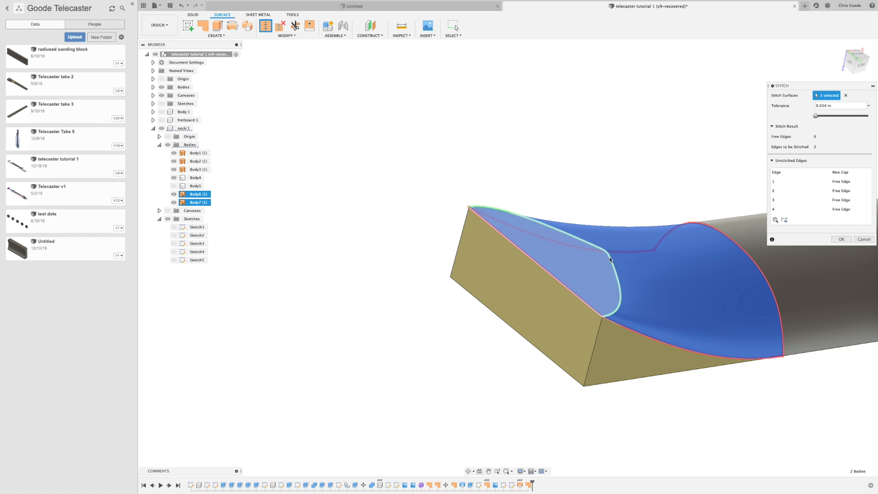
pyautogui.click(566, 330)
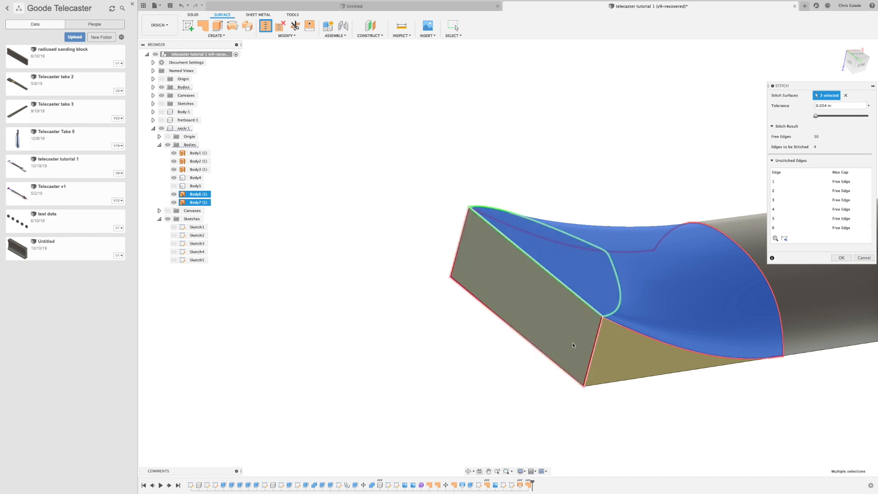
pyautogui.click(624, 364)
pyautogui.keyDown('shift'); pyautogui.moveTo(447, 362); pyautogui.dragTo(490, 380, button='middle'); pyautogui.keyUp('shift')
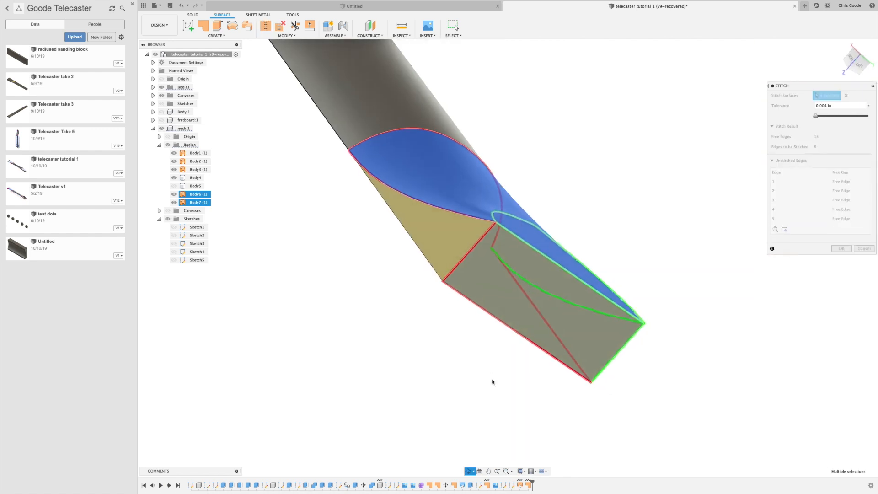
pyautogui.click(467, 260)
pyautogui.keyDown('shift'); pyautogui.moveTo(465, 320); pyautogui.dragTo(452, 291, button='middle'); pyautogui.keyUp('shift')
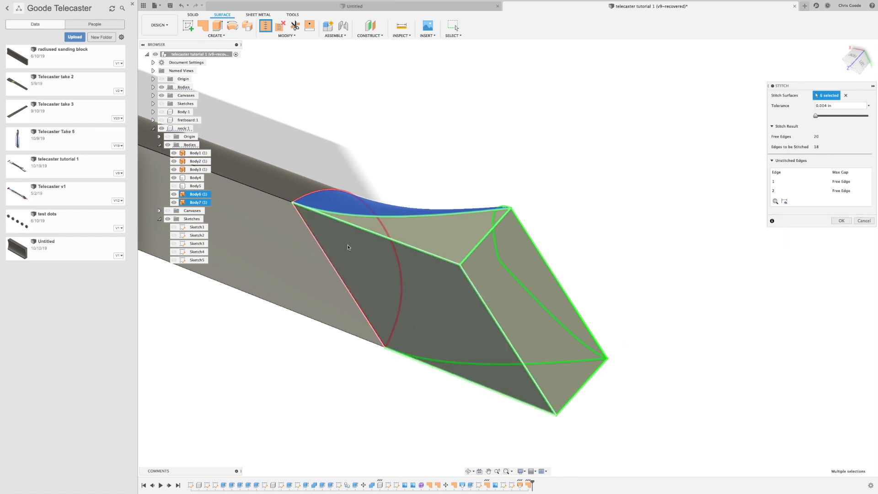
# Hide the shaft body, Body4, add the shaft-end patch Body3 to the selection, and stitch the surfaces as a new body.
pyautogui.scroll(2, 355, 240)
pyautogui.scroll(-2, 364, 253)
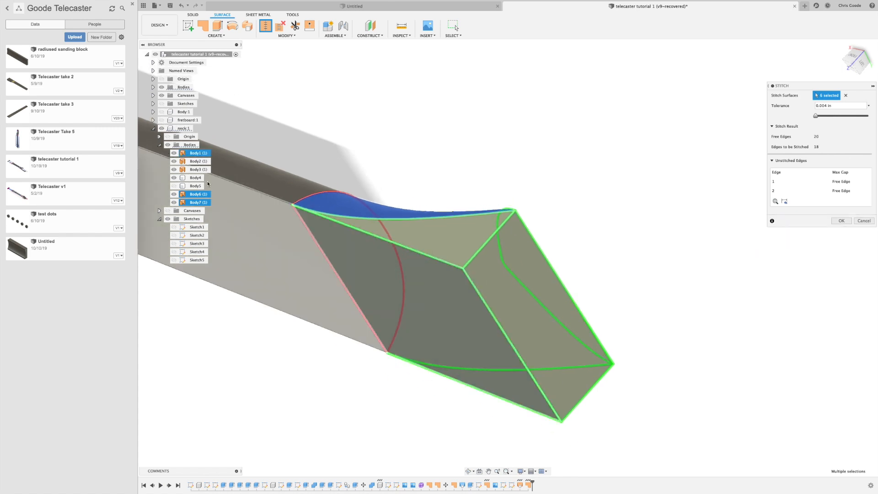
pyautogui.keyDown('shift'); pyautogui.moveTo(305, 332); pyautogui.dragTo(369, 383, button='middle'); pyautogui.keyUp('shift')
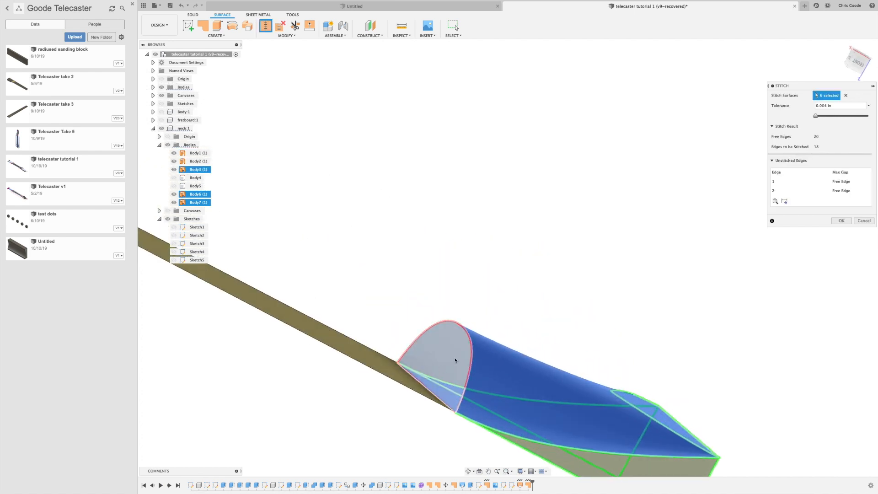
pyautogui.click(463, 352)
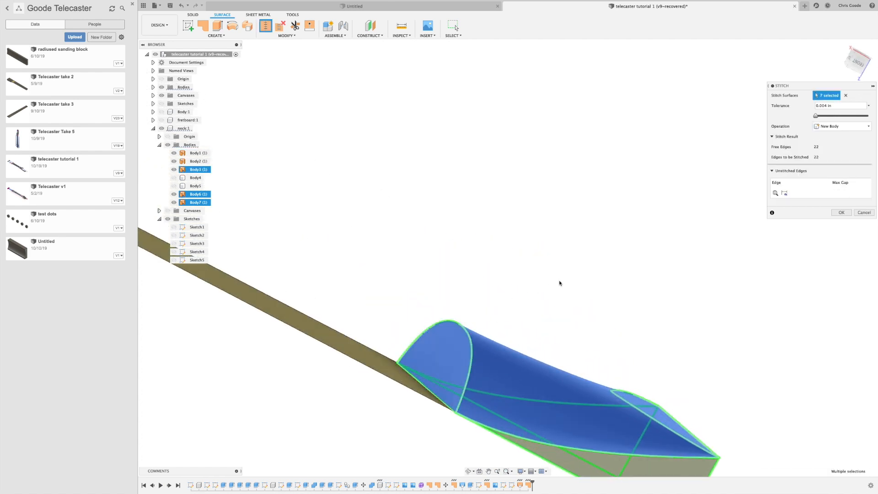
pyautogui.keyDown('shift'); pyautogui.moveTo(545, 304); pyautogui.dragTo(435, 280, button='middle'); pyautogui.keyUp('shift')
pyautogui.keyDown('shift'); pyautogui.moveTo(512, 262); pyautogui.dragTo(551, 172, button='middle'); pyautogui.keyUp('shift')
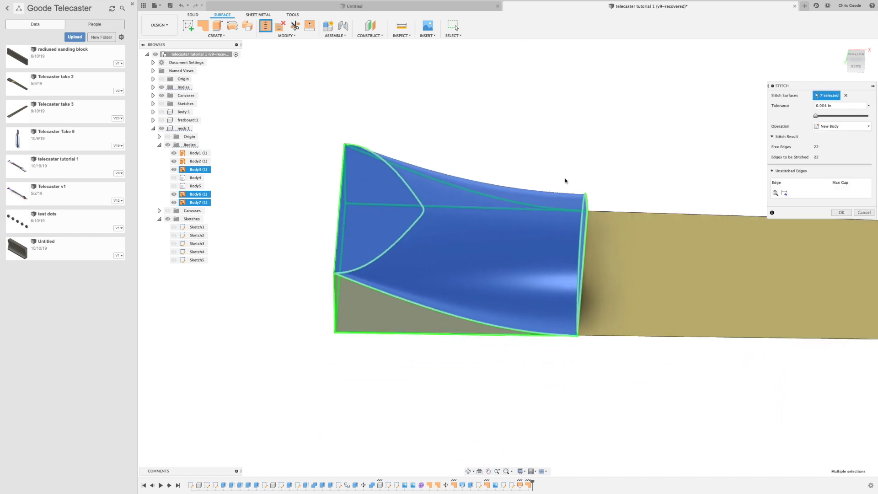
pyautogui.click(842, 213)
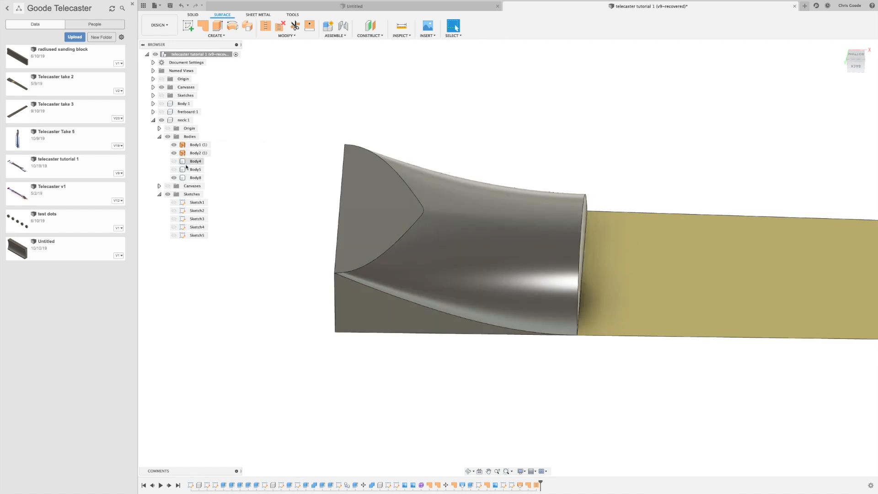
# Show the heel body, Body5, and the shaft body, Body4, again beside the stitched transition.
pyautogui.click(182, 170)
pyautogui.click(174, 170)
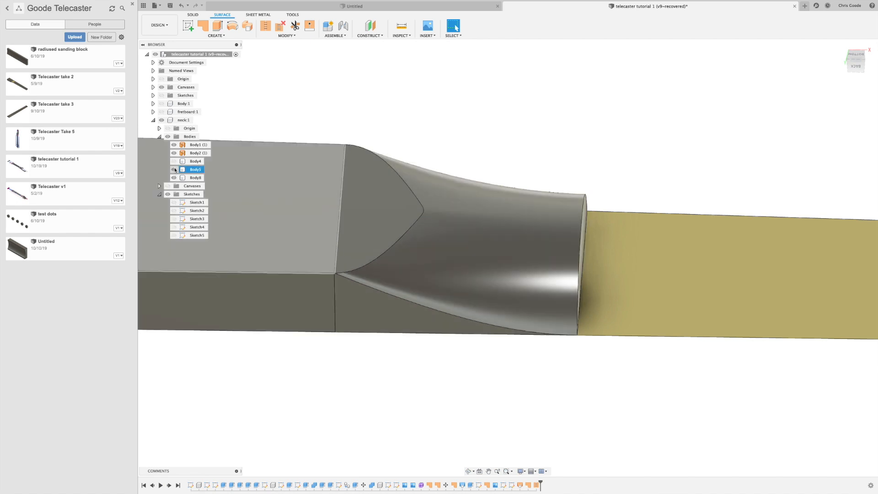
pyautogui.click(174, 161)
pyautogui.click(448, 349)
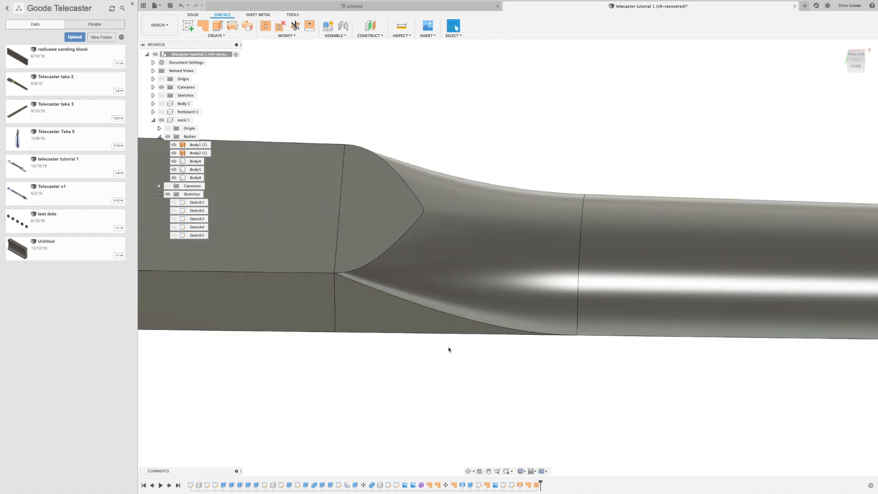
# Examine the whole neck from the heel through the stitched transition to the shaft's far end.
pyautogui.moveTo(514, 376)
pyautogui.keyDown('shift'); pyautogui.mouseDown(button='middle')
pyautogui.moveTo(528, 355)
pyautogui.moveTo(496, 378)
pyautogui.moveTo(505, 367)
pyautogui.mouseUp(button='middle'); pyautogui.keyUp('shift')
pyautogui.scroll(-5, 505, 368)
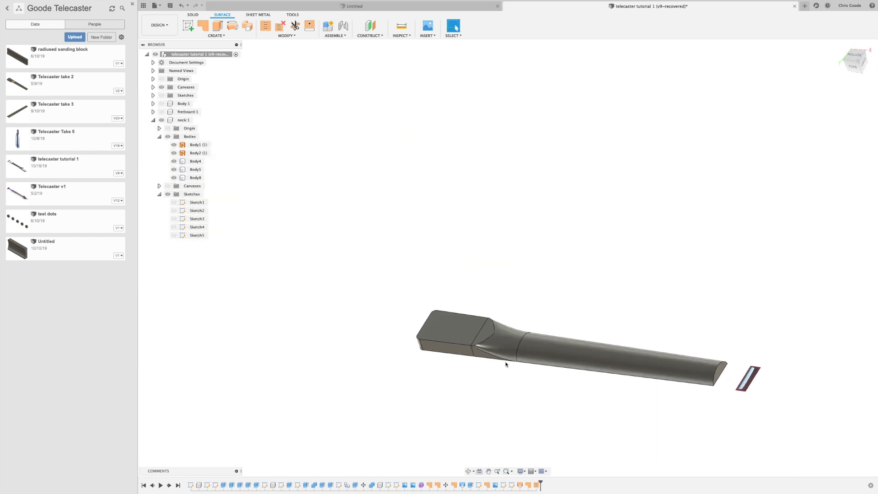
pyautogui.moveTo(648, 413); pyautogui.dragTo(518, 371, button='middle')
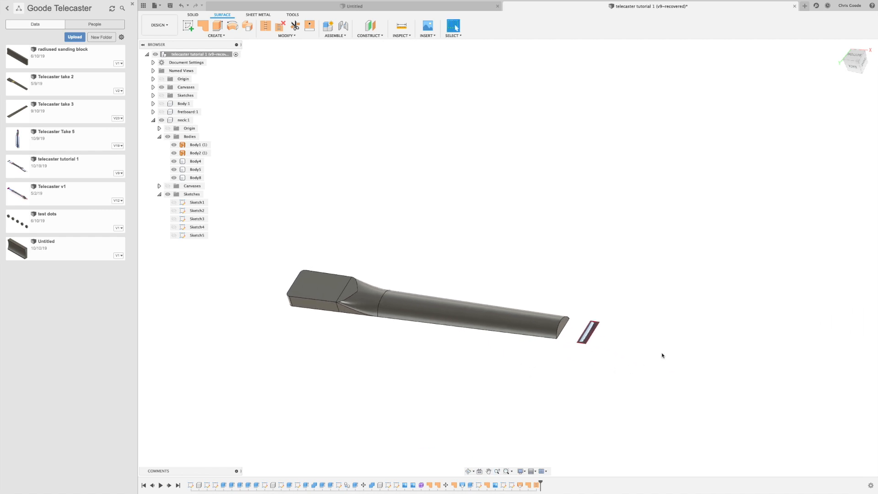
pyautogui.click(567, 332)
pyautogui.scroll(3, 560, 329)
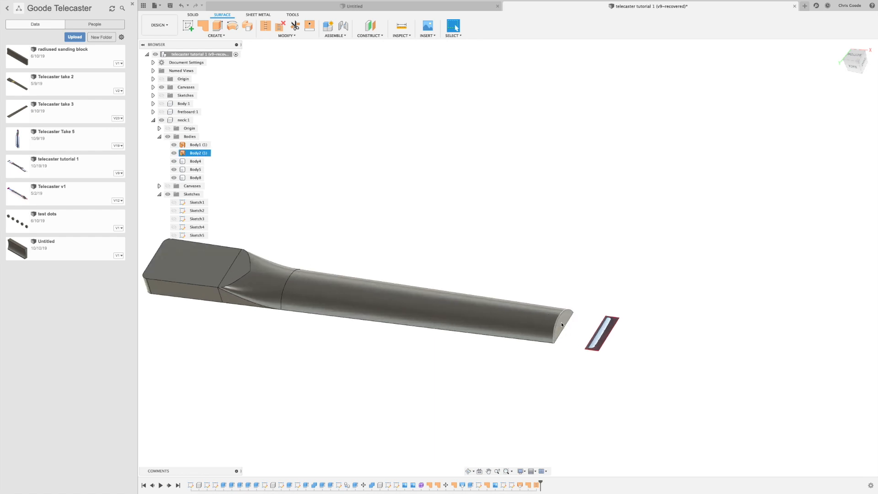
pyautogui.click(659, 340)
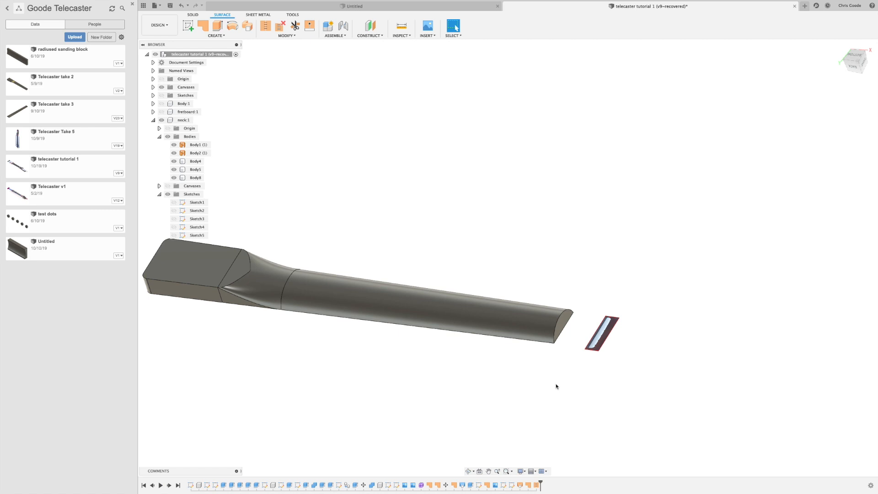
pyautogui.moveTo(413, 367); pyautogui.dragTo(492, 357, button='middle')
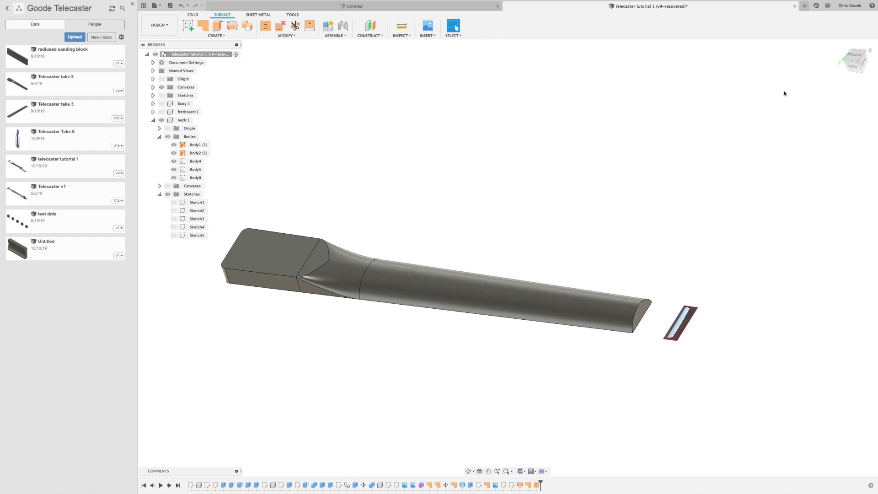
pyautogui.moveTo(763, 1)
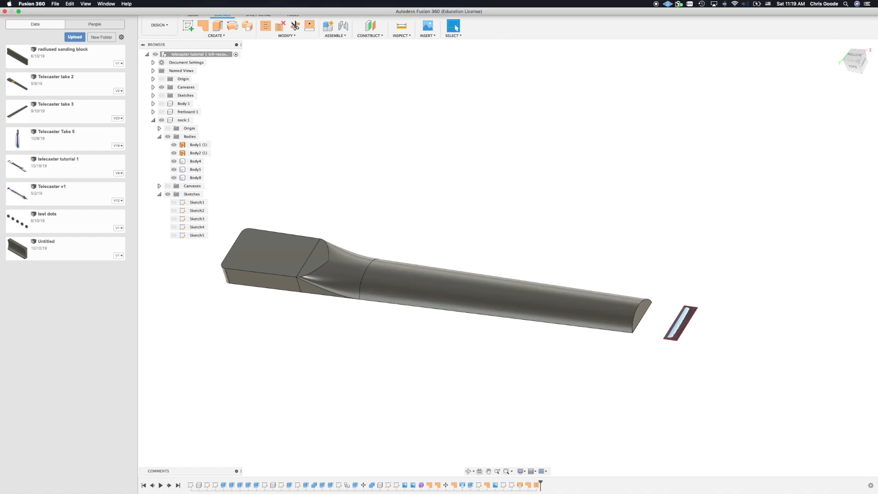